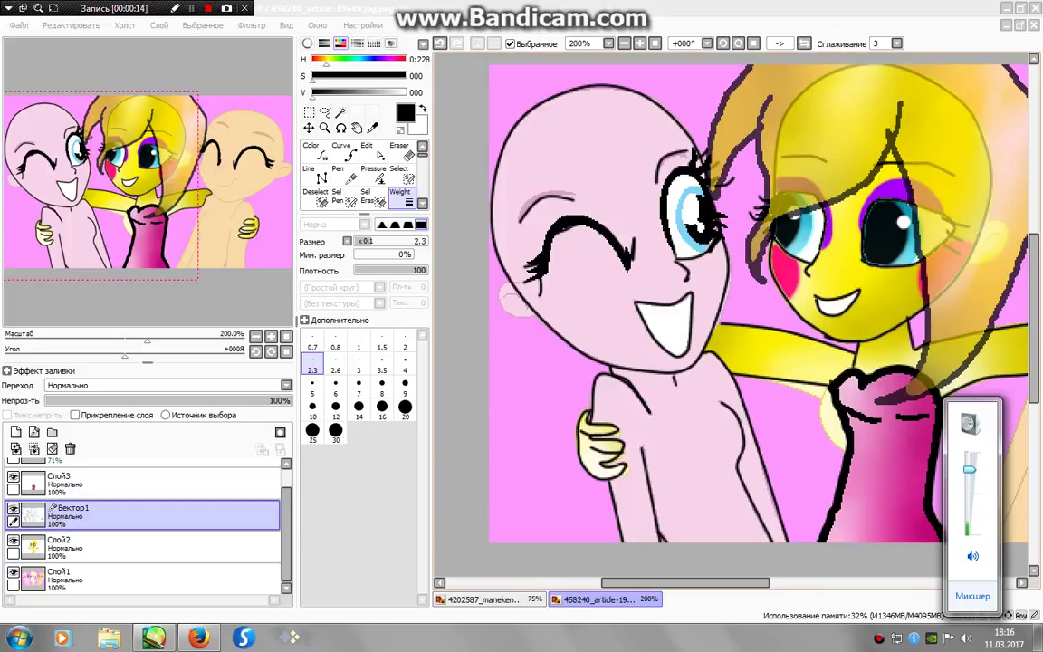
Hide the Слой1 layer and select the left figure's head and body with the Magic Wand.
{"action": "left_click", "coordinate": [324, 128]}
{"action": "key", "text": "w"}
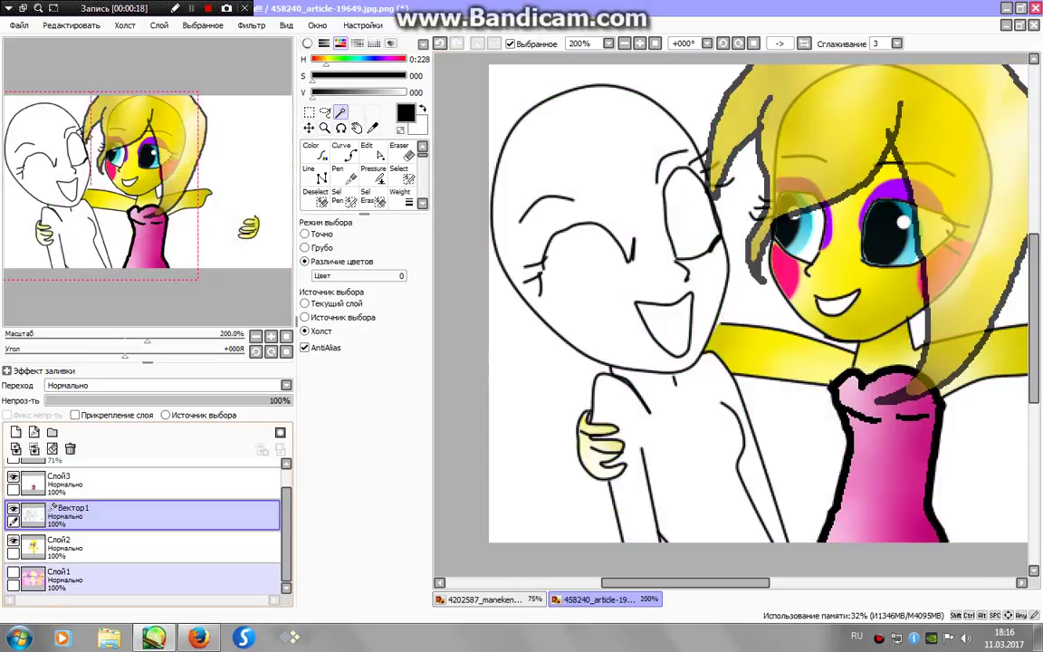
{"action": "left_click", "coordinate": [12, 577]}
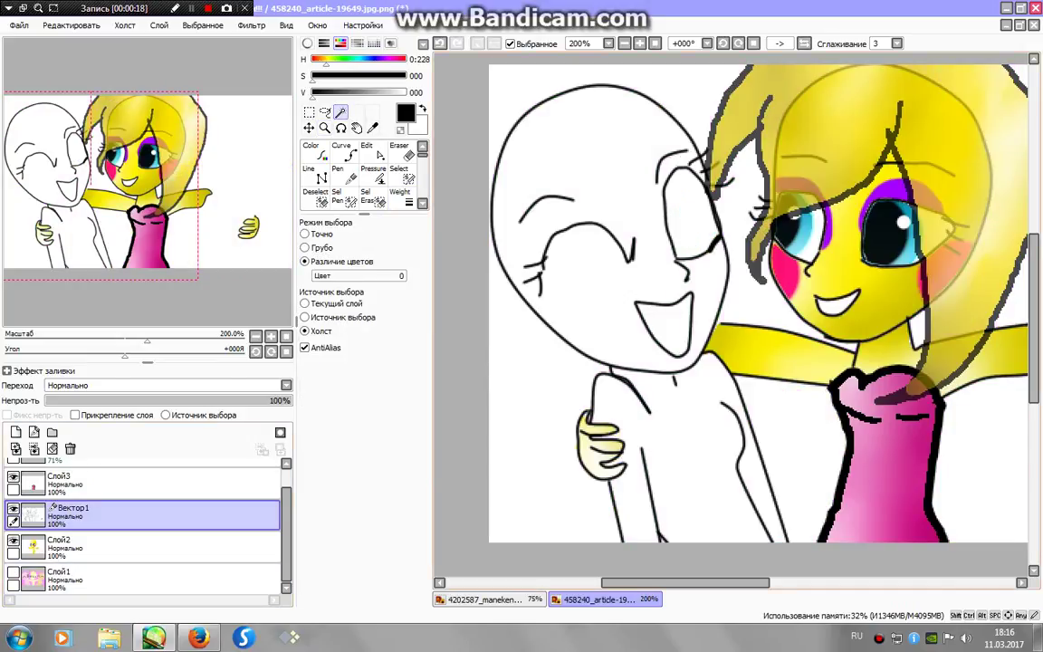
{"action": "left_click", "coordinate": [580, 181]}
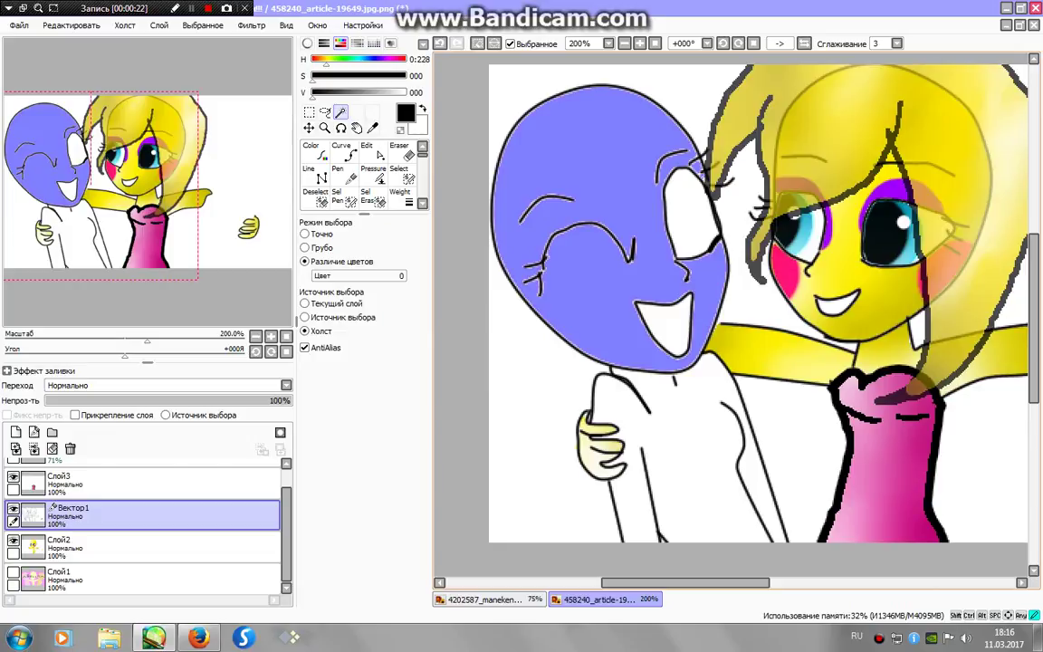
{"action": "left_click", "coordinate": [652, 434]}
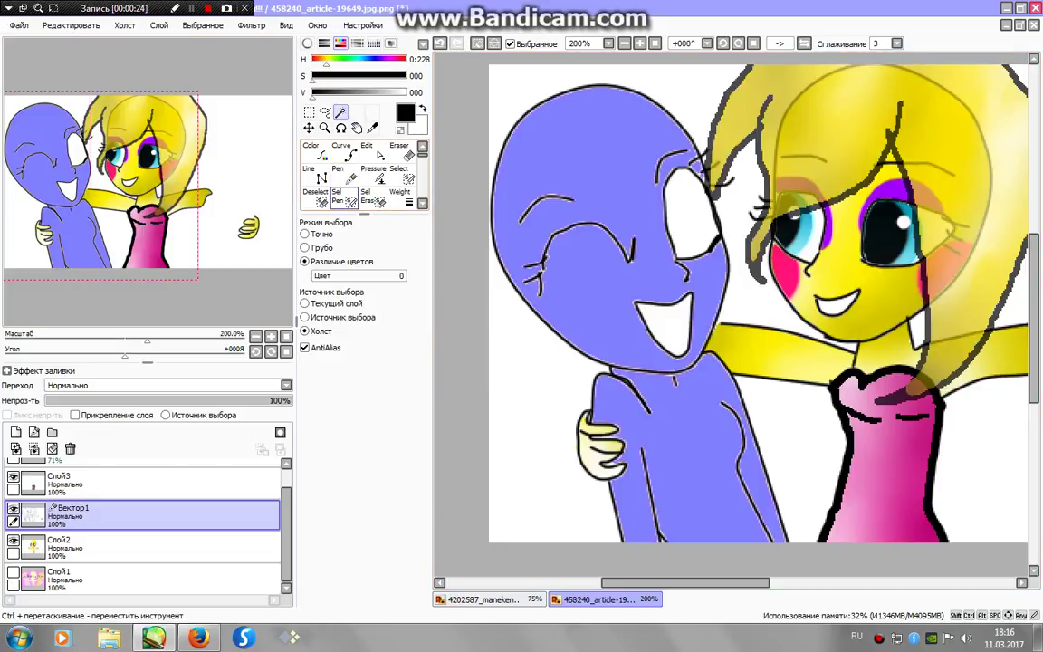
On layer Слой2, paint the selected head and body very light grey with the Binary tool at size 100.
{"action": "left_click", "coordinate": [64, 543]}
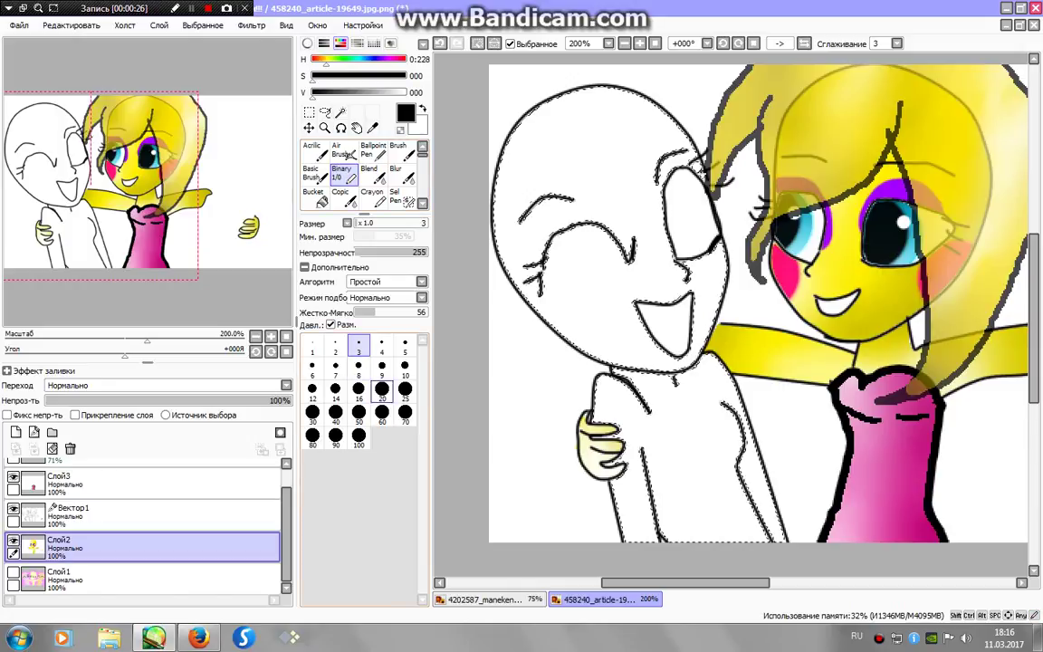
{"action": "left_click", "coordinate": [399, 93]}
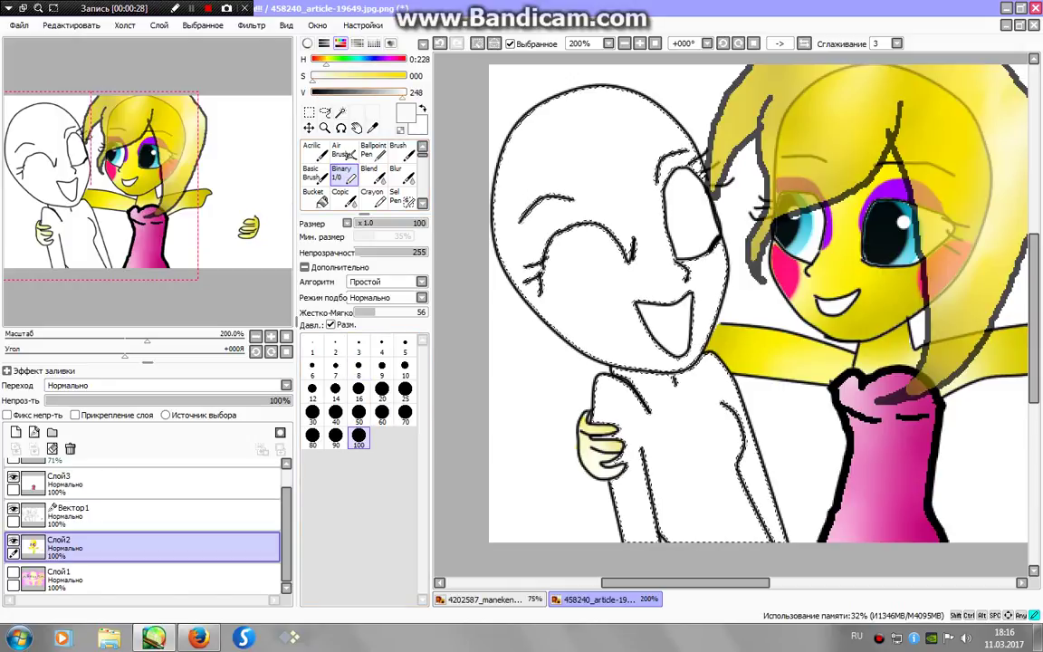
{"action": "mouse_move", "coordinate": [480, 113]}
{"action": "left_mouse_down"}
{"action": "mouse_move", "coordinate": [616, 108]}
{"action": "mouse_move", "coordinate": [501, 408]}
{"action": "mouse_move", "coordinate": [634, 471]}
{"action": "left_mouse_up"}
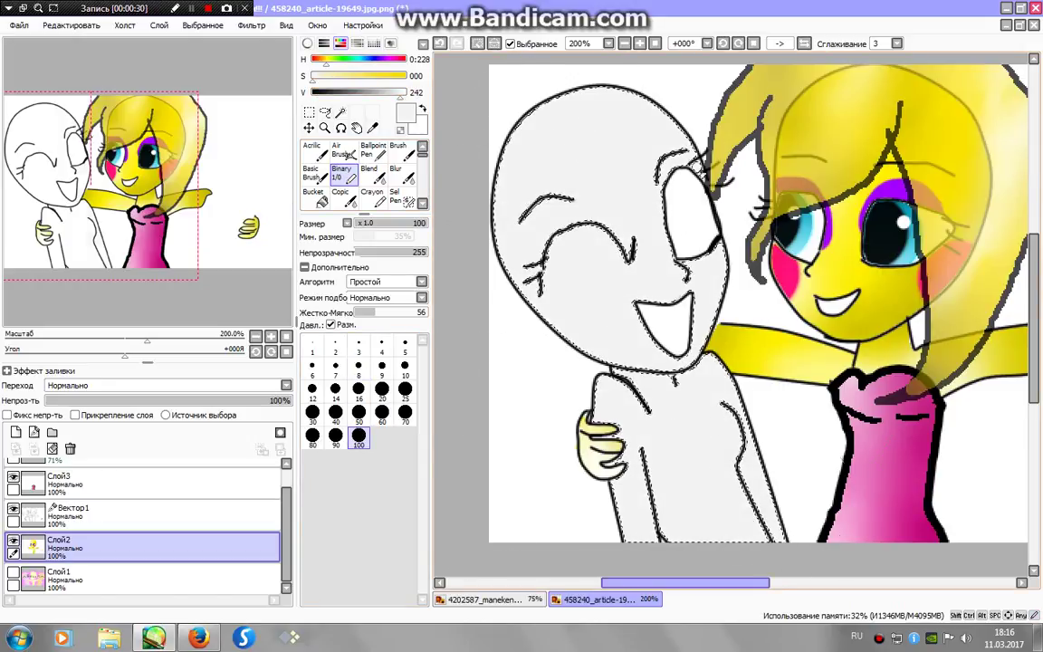
Paint darker grey shading on the left figure's forehead and arm, and soften it with the Blur tool at size 20.
{"action": "left_click", "coordinate": [380, 92]}
{"action": "mouse_move", "coordinate": [615, 55]}
{"action": "left_mouse_down"}
{"action": "mouse_move", "coordinate": [670, 127]}
{"action": "mouse_move", "coordinate": [716, 235]}
{"action": "left_mouse_up"}
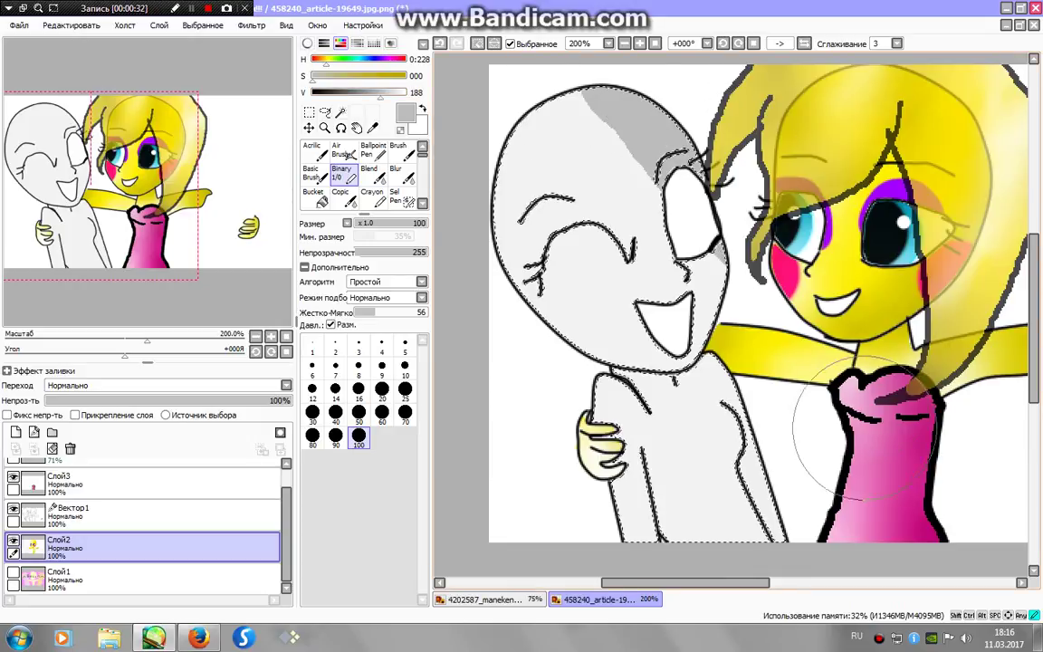
{"action": "left_click", "coordinate": [395, 172]}
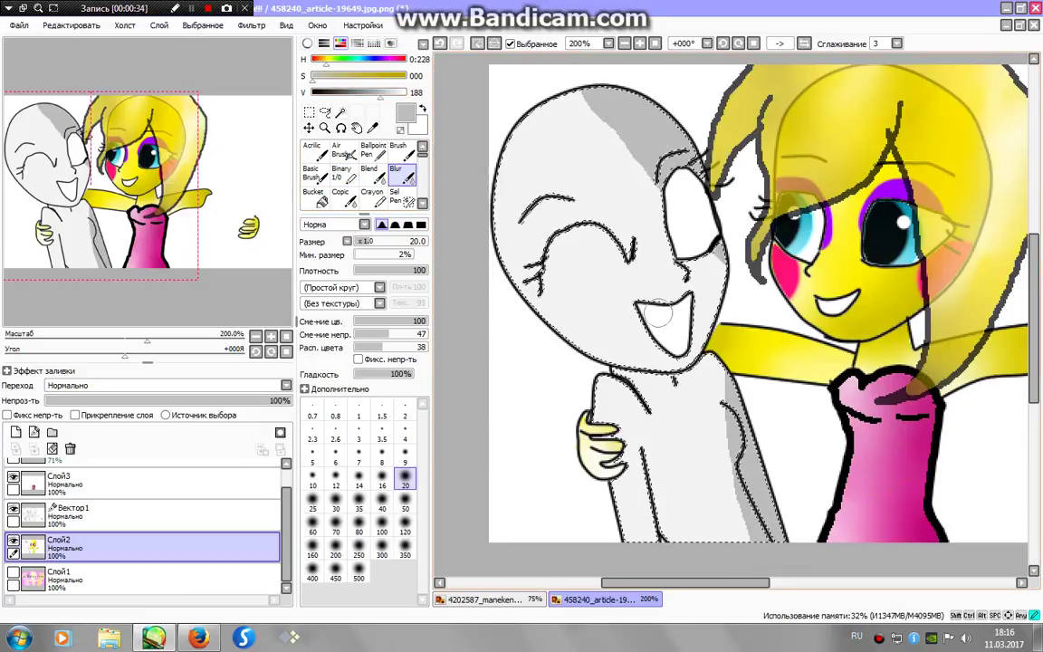
{"action": "mouse_move", "coordinate": [725, 414]}
{"action": "left_mouse_down"}
{"action": "mouse_move", "coordinate": [763, 309]}
{"action": "mouse_move", "coordinate": [722, 262]}
{"action": "mouse_move", "coordinate": [709, 193]}
{"action": "mouse_move", "coordinate": [740, 288]}
{"action": "mouse_move", "coordinate": [684, 187]}
{"action": "mouse_move", "coordinate": [754, 357]}
{"action": "mouse_move", "coordinate": [754, 335]}
{"action": "mouse_move", "coordinate": [707, 247]}
{"action": "mouse_move", "coordinate": [701, 253]}
{"action": "mouse_move", "coordinate": [639, 161]}
{"action": "mouse_move", "coordinate": [635, 242]}
{"action": "mouse_move", "coordinate": [592, 71]}
{"action": "mouse_move", "coordinate": [674, 332]}
{"action": "left_mouse_up"}
Check the other open drawing, and paint white highlights over the left figure's face and body, softened with Blur.
{"action": "left_click", "coordinate": [484, 599]}
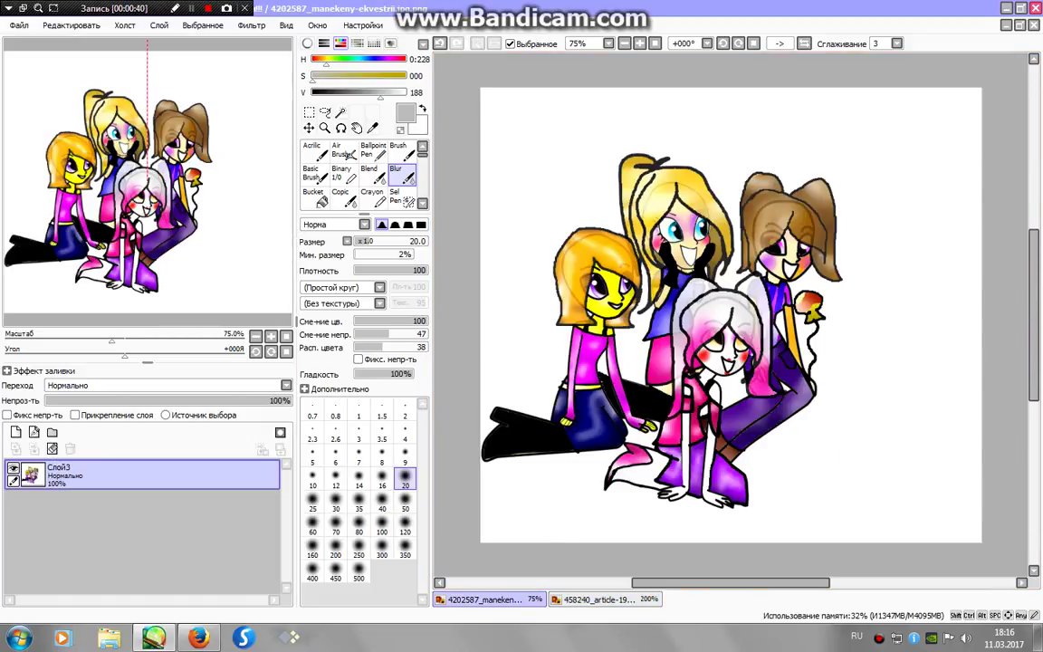
{"action": "left_click", "coordinate": [594, 599]}
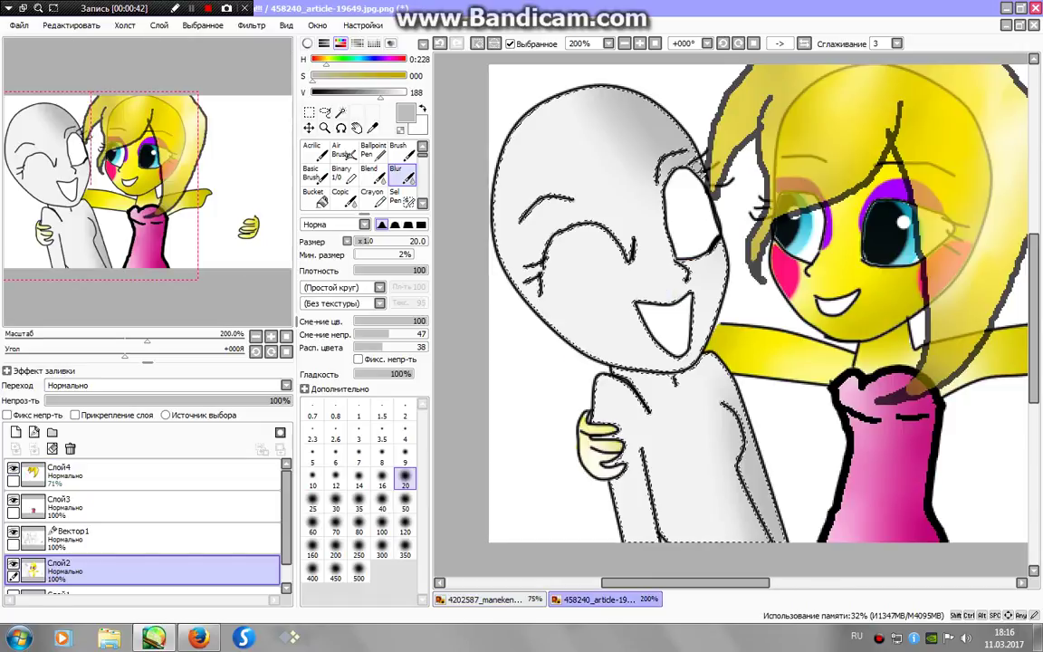
{"action": "left_click", "coordinate": [342, 173]}
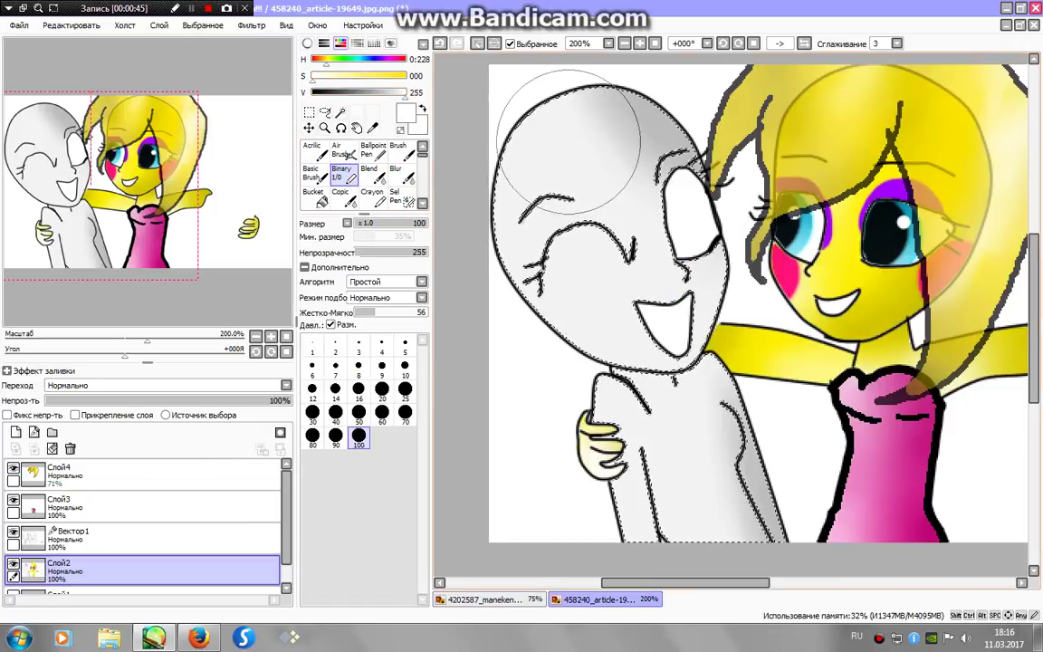
{"action": "left_click", "coordinate": [396, 174]}
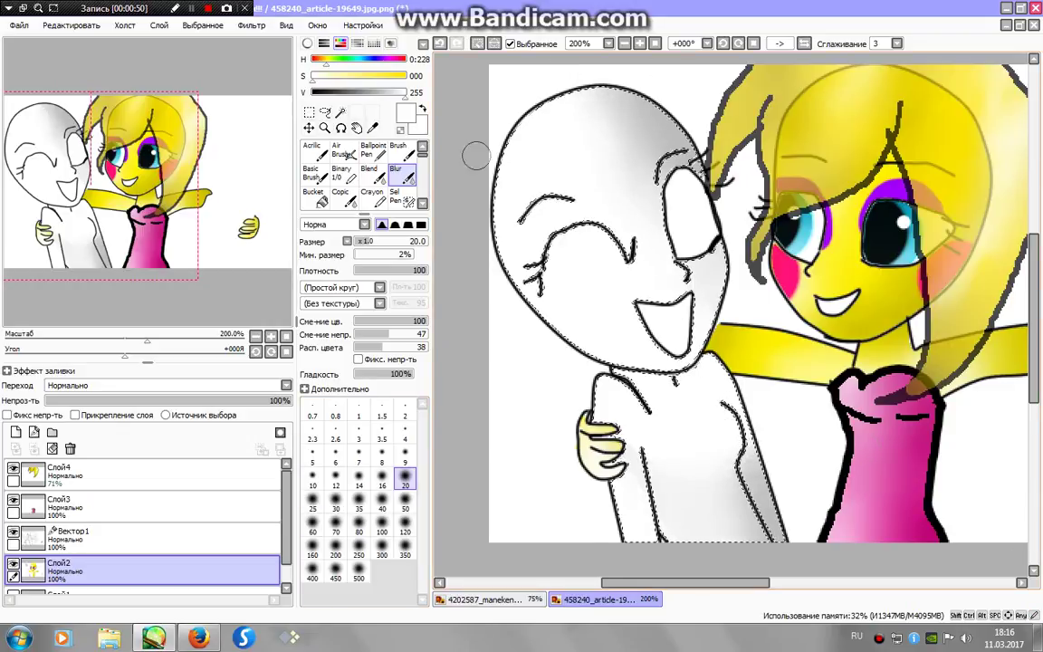
Try round bright red cheeks on the left figure with the Basic Brush at size 20, and undo them.
{"action": "left_click", "coordinate": [341, 173]}
{"action": "left_click", "coordinate": [311, 172]}
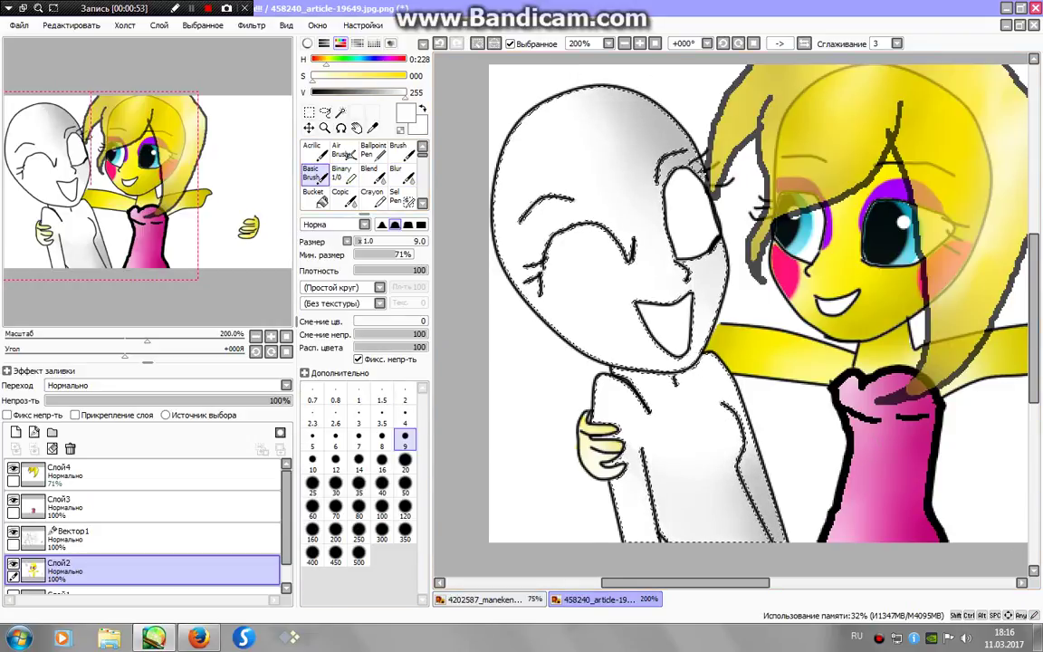
{"action": "left_click", "coordinate": [395, 59]}
{"action": "left_click", "coordinate": [405, 75]}
{"action": "left_click", "coordinate": [404, 59]}
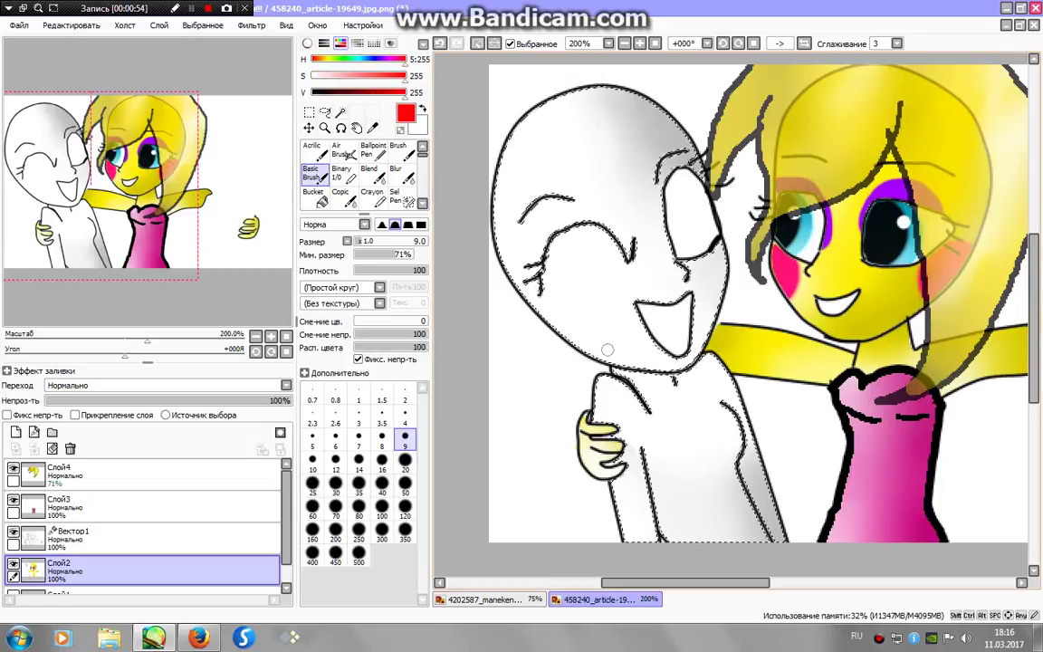
{"action": "key", "text": "bracketright"}
{"action": "key", "text": "bracketright"}
{"action": "key", "text": "bracketright"}
{"action": "key", "text": "bracketright"}
{"action": "key", "text": "bracketright"}
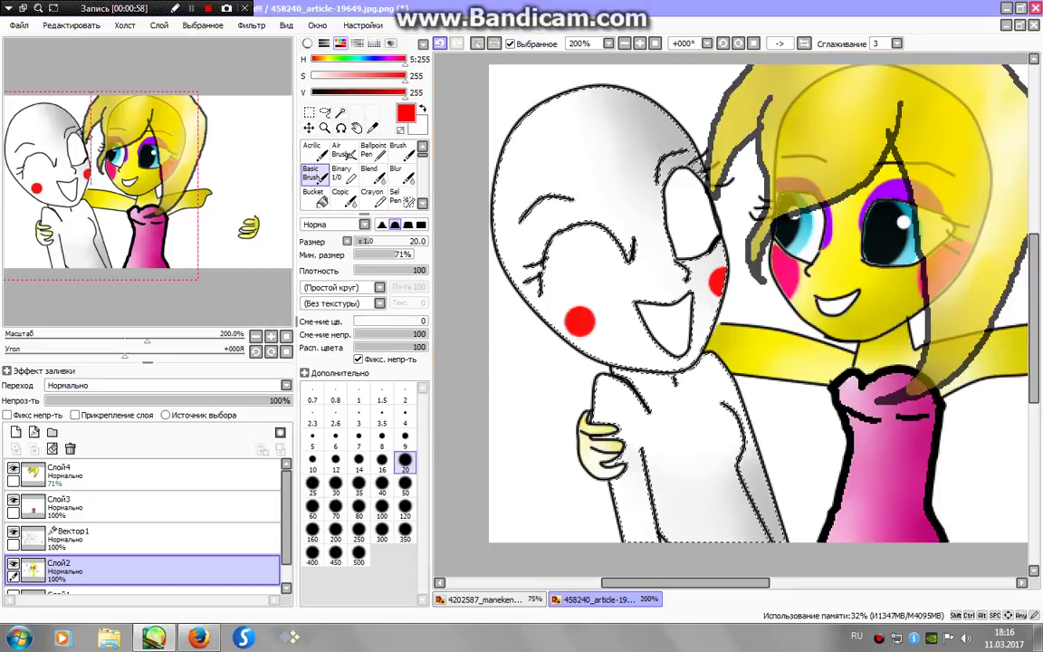
{"action": "key", "text": "ctrl+z"}
{"action": "key", "text": "ctrl+z"}
Paint crimson cheeks on the left figure with the Basic Brush at size 50, and crimson lips at size 20.
{"action": "key", "text": "bracketright"}
{"action": "key", "text": "bracketright"}
{"action": "key", "text": "bracketright"}
{"action": "key", "text": "bracketright"}
{"action": "key", "text": "bracketright"}
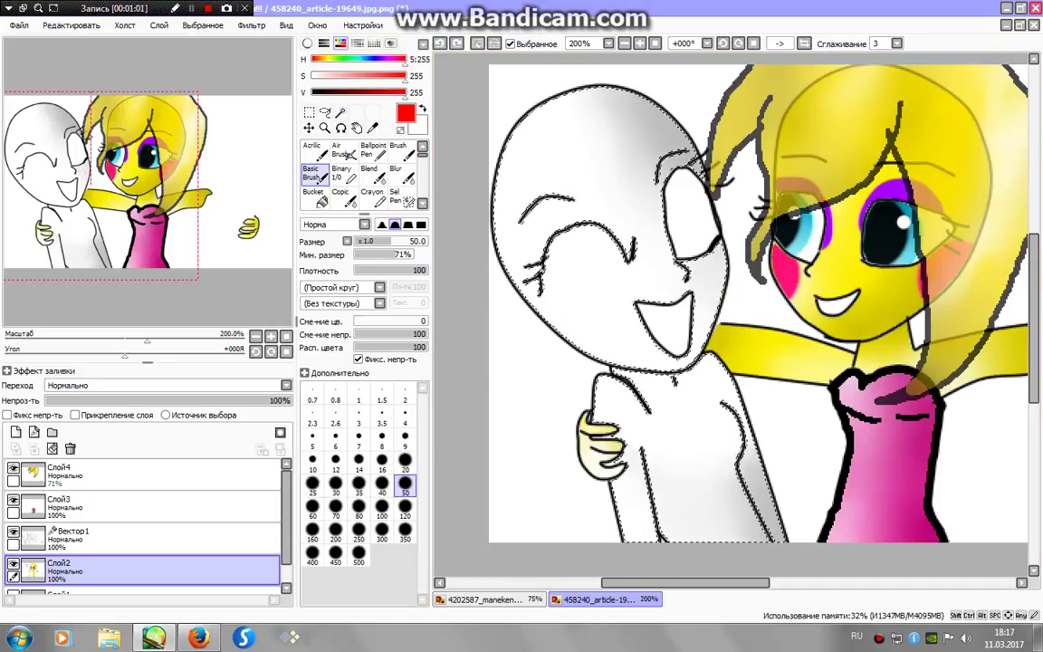
{"action": "left_click", "coordinate": [384, 92]}
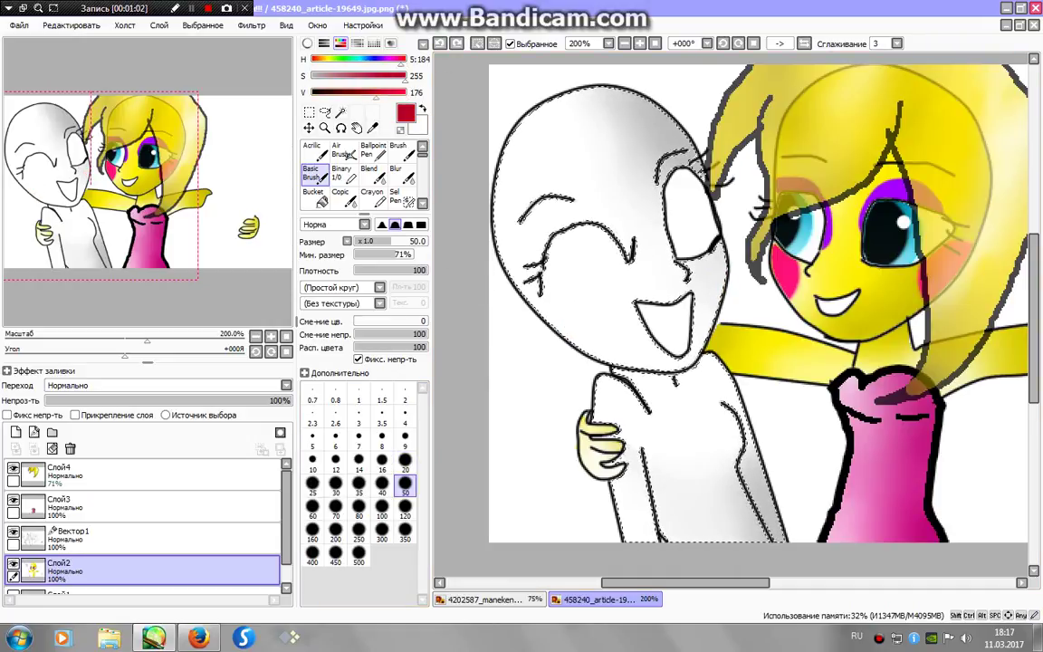
{"action": "left_click", "coordinate": [578, 312]}
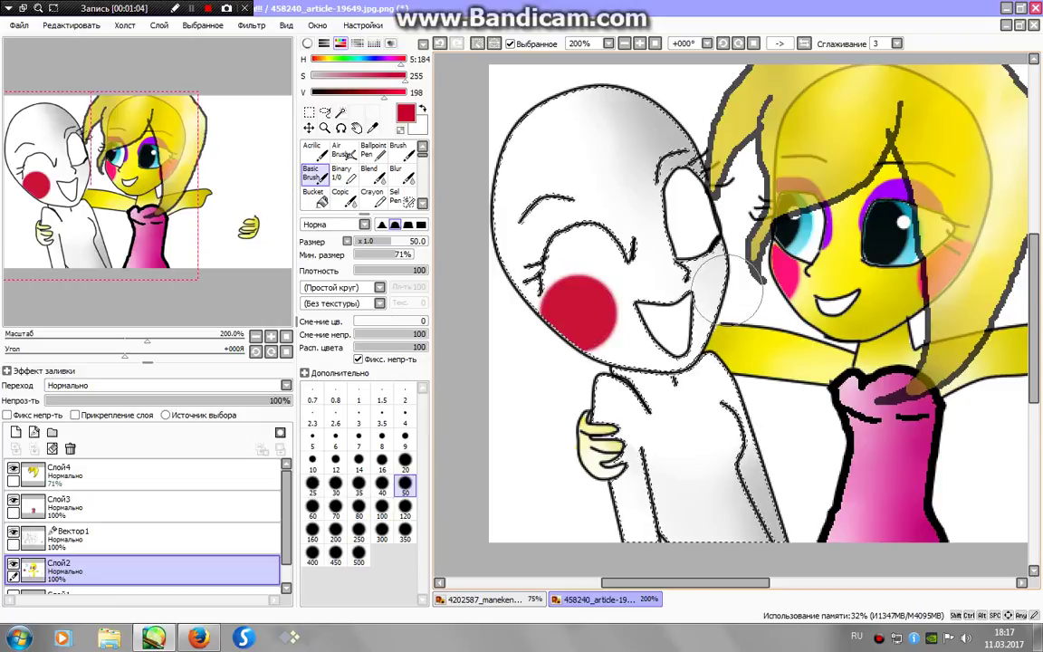
{"action": "left_click", "coordinate": [730, 276]}
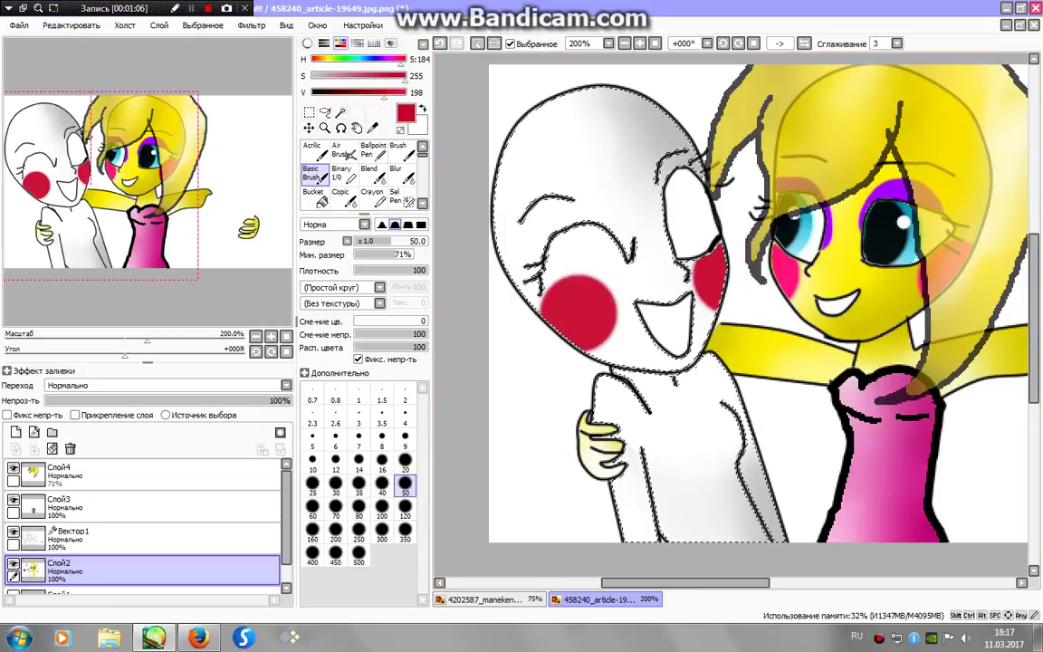
{"action": "left_click", "coordinate": [404, 460]}
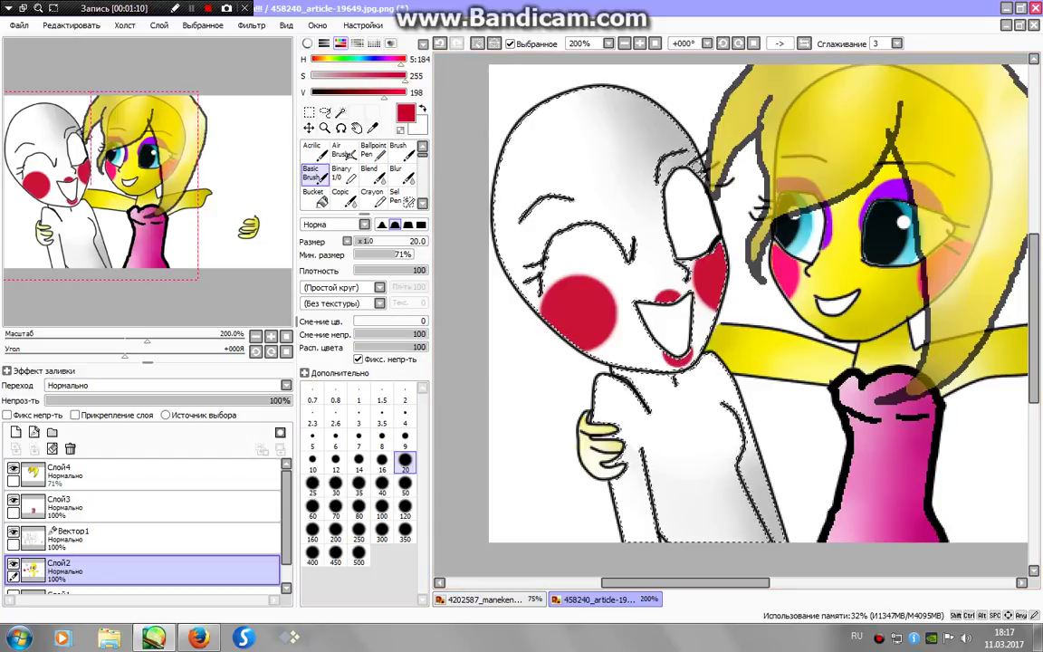
Paint light pink eyeshadow around both of the left figure's eyes with the Basic Brush at size 20, and clear the selection.
{"action": "left_click_drag", "start_coordinate": [385, 92], "coordinate": [417, 92]}
{"action": "left_click", "coordinate": [392, 59]}
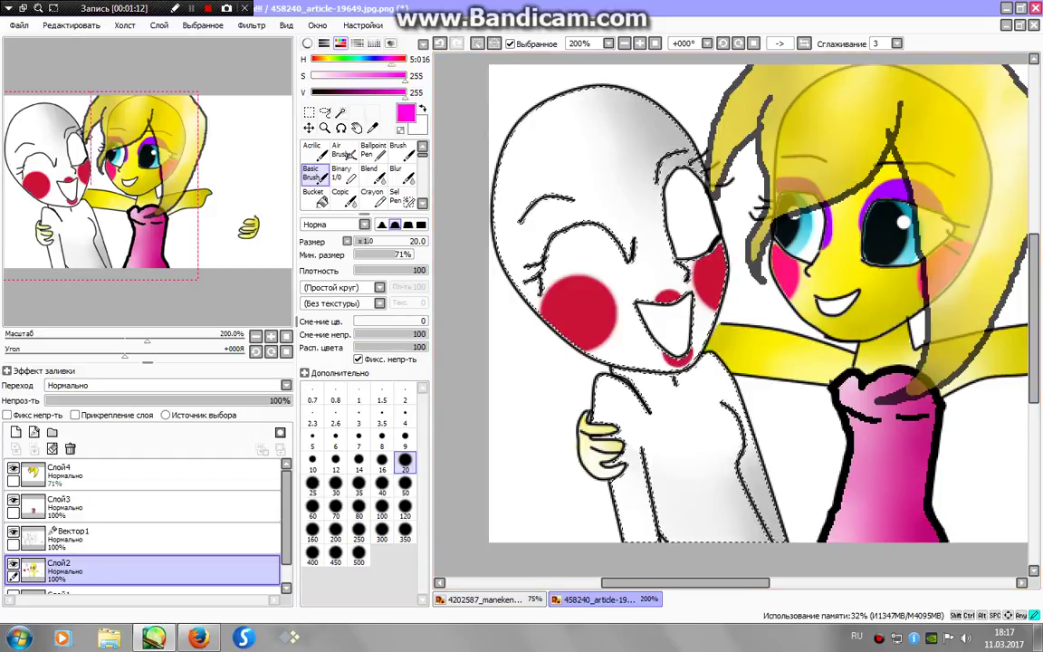
{"action": "left_click", "coordinate": [353, 75]}
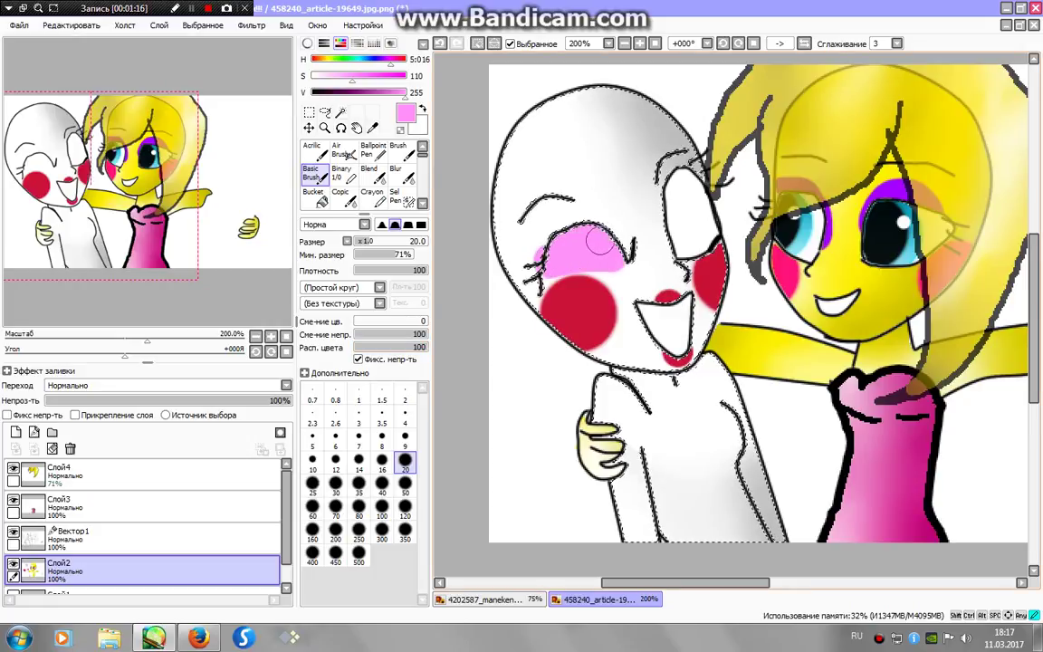
{"action": "mouse_move", "coordinate": [597, 240]}
{"action": "left_mouse_down"}
{"action": "mouse_move", "coordinate": [575, 246]}
{"action": "mouse_move", "coordinate": [590, 252]}
{"action": "mouse_move", "coordinate": [534, 249]}
{"action": "mouse_move", "coordinate": [543, 227]}
{"action": "mouse_move", "coordinate": [567, 230]}
{"action": "mouse_move", "coordinate": [498, 237]}
{"action": "mouse_move", "coordinate": [480, 226]}
{"action": "left_mouse_up"}
{"action": "key", "text": "ctrl+z"}
{"action": "mouse_move", "coordinate": [597, 217]}
{"action": "left_mouse_down"}
{"action": "mouse_move", "coordinate": [630, 231]}
{"action": "mouse_move", "coordinate": [677, 167]}
{"action": "left_mouse_up"}
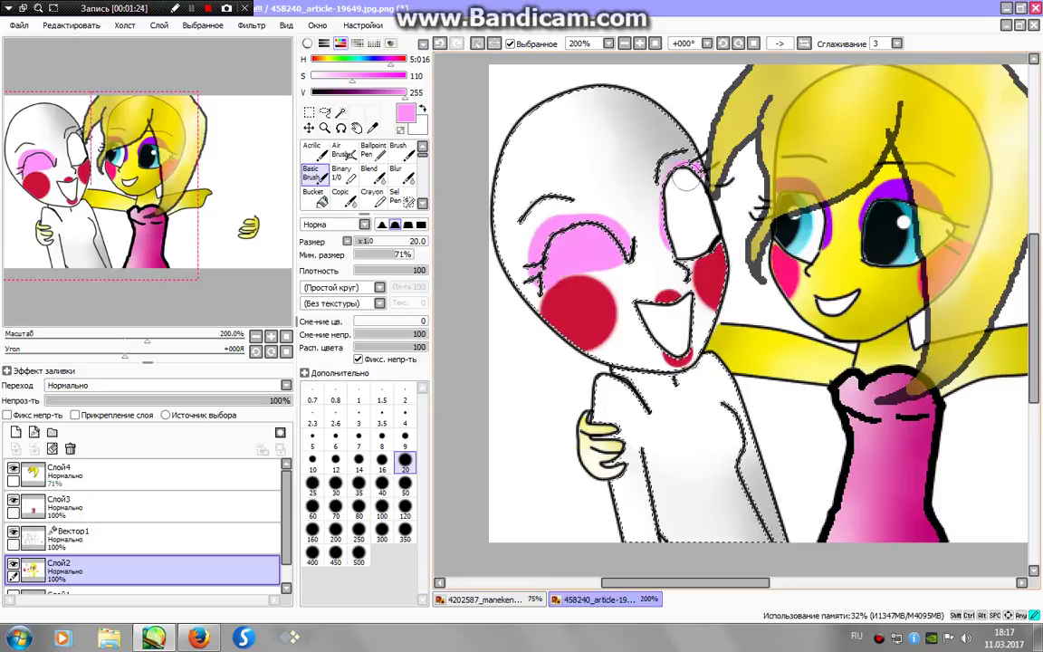
{"action": "key", "text": "ctrl+d"}
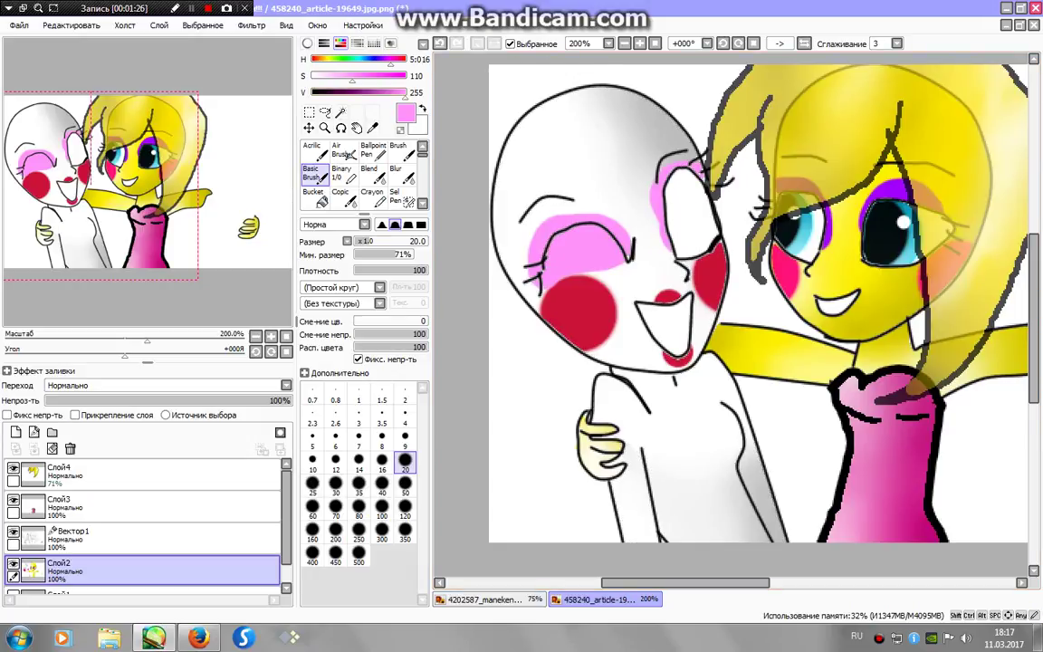
On layer Слой3, draw a black dress neckline across the left figure's chest with the Binary tool at size 5.
{"action": "left_click", "coordinate": [312, 93]}
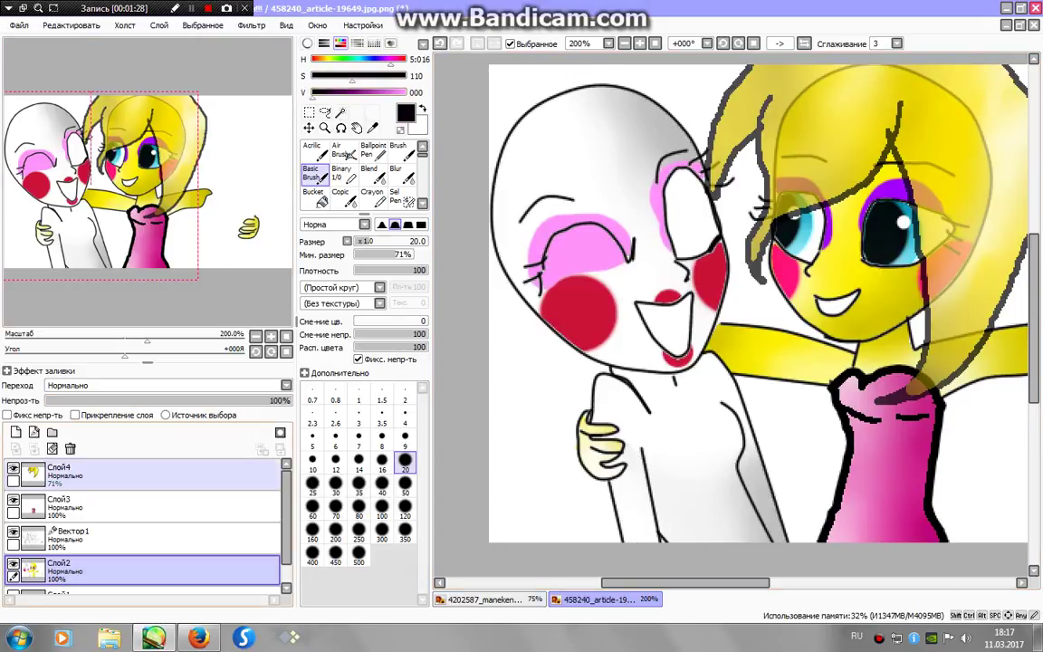
{"action": "left_click", "coordinate": [54, 506]}
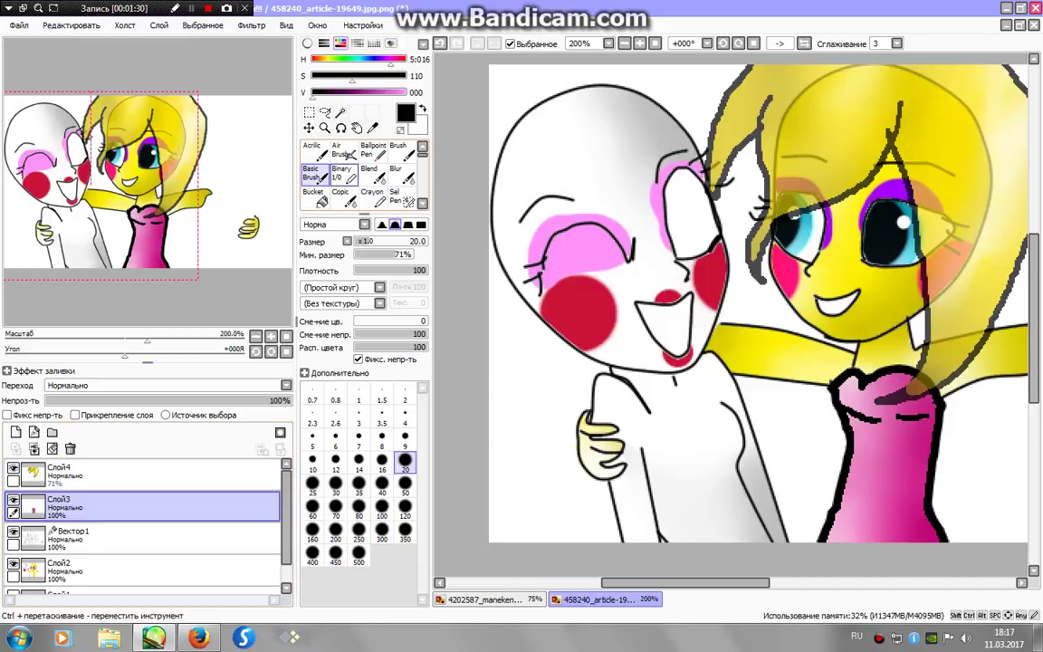
{"action": "left_click", "coordinate": [342, 172]}
{"action": "left_click_drag", "start_coordinate": [642, 450], "coordinate": [722, 404]}
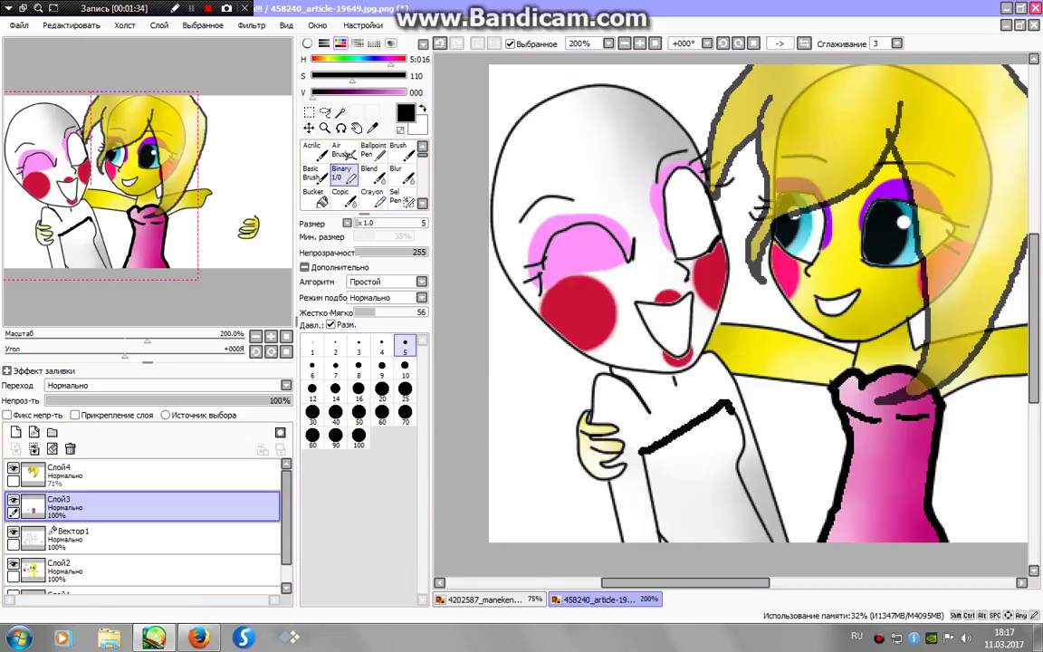
Fill the left figure's torso below the neckline with light pink using the Bucket.
{"action": "left_click", "coordinate": [314, 195]}
{"action": "left_click", "coordinate": [403, 93]}
{"action": "left_click", "coordinate": [679, 471]}
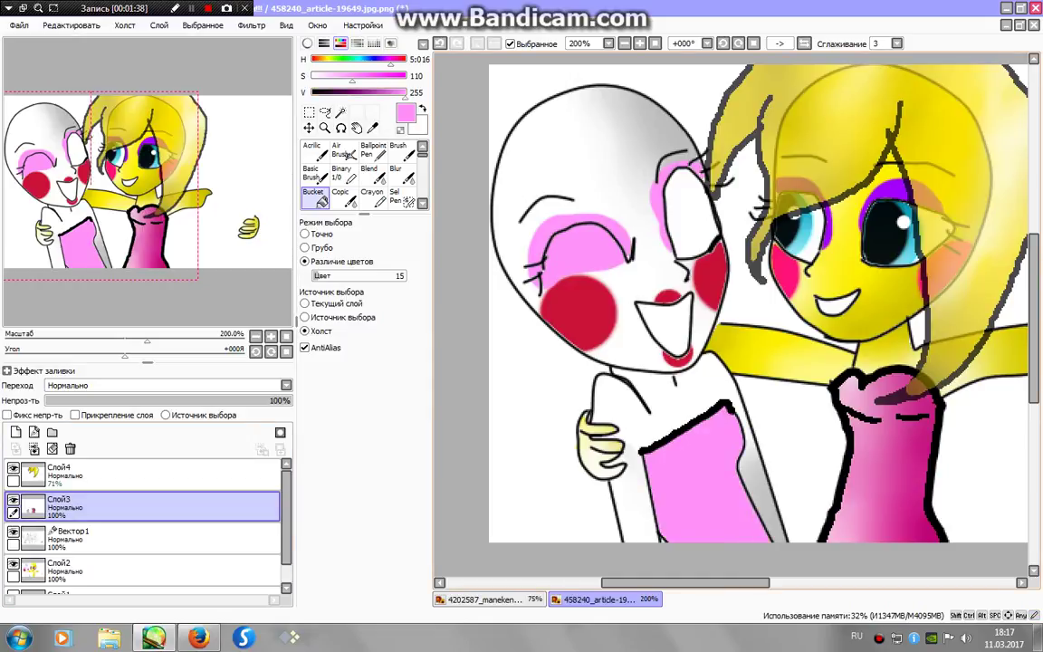
Draw black glove edges across the left figure's arms with the Binary tool at size 5, and fill the arms below with black.
{"action": "left_click", "coordinate": [342, 173]}
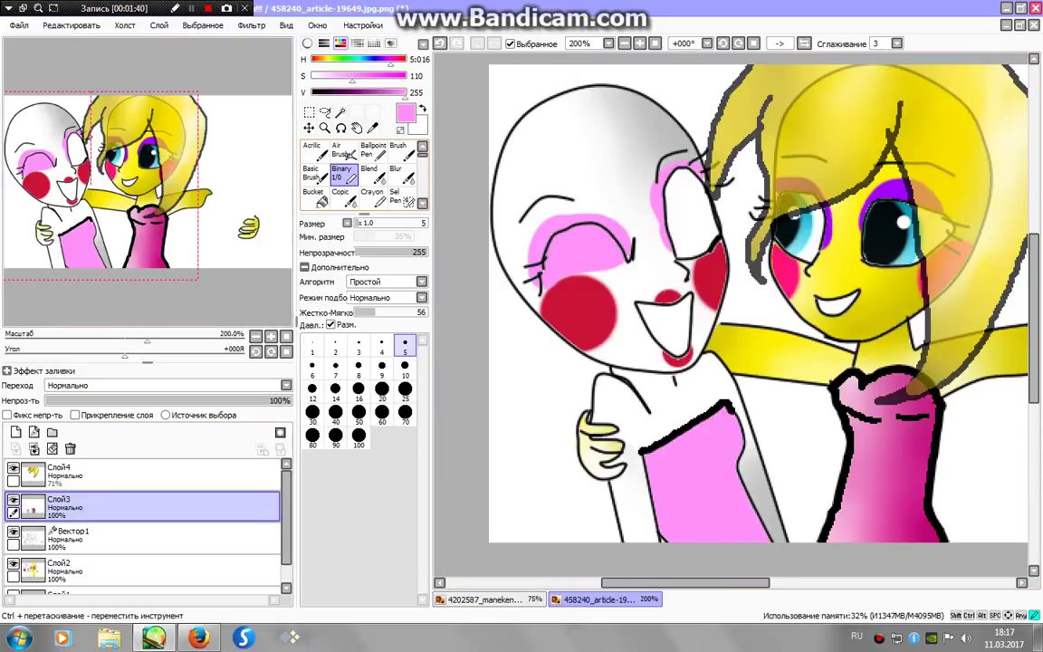
{"action": "left_click", "coordinate": [312, 92]}
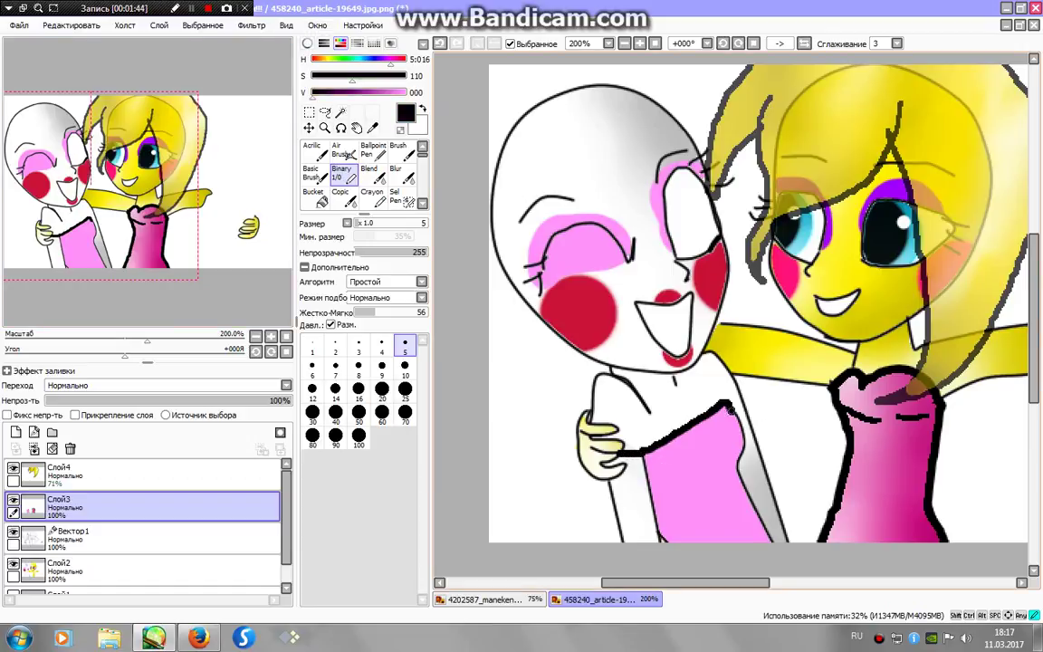
{"action": "left_click", "coordinate": [313, 196]}
{"action": "left_click", "coordinate": [623, 507]}
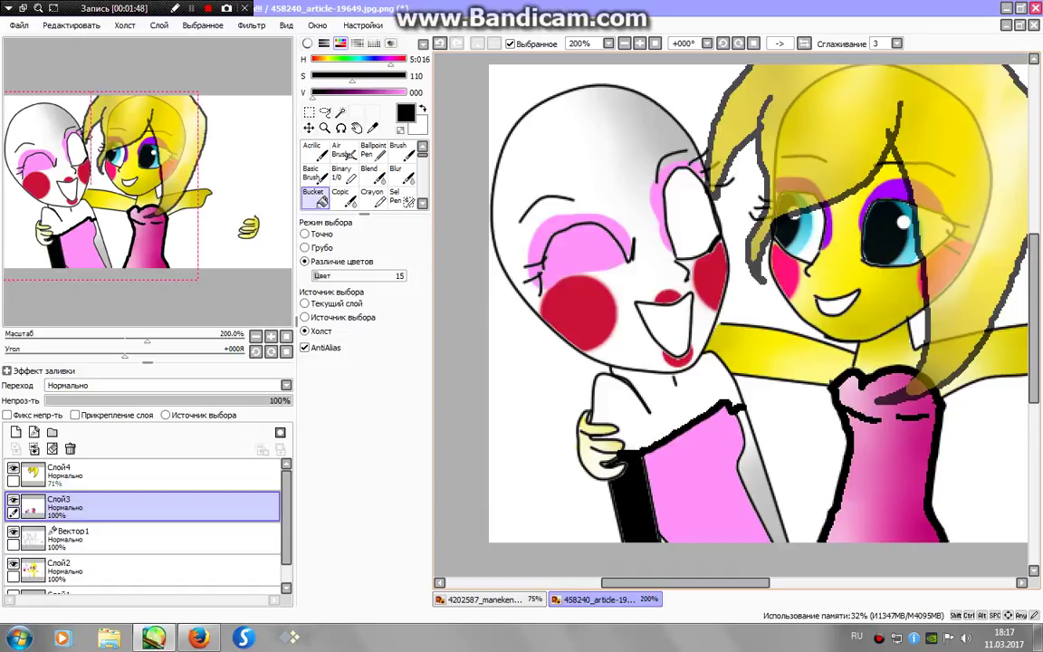
{"action": "left_click", "coordinate": [754, 480]}
{"action": "left_click", "coordinate": [769, 507]}
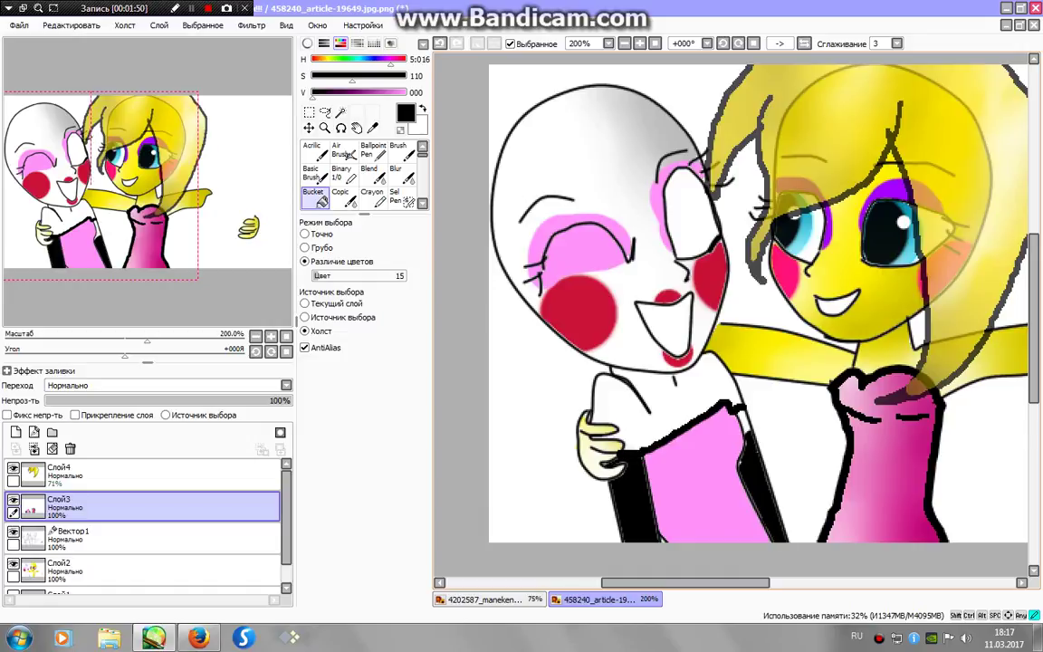
{"action": "left_click", "coordinate": [743, 421]}
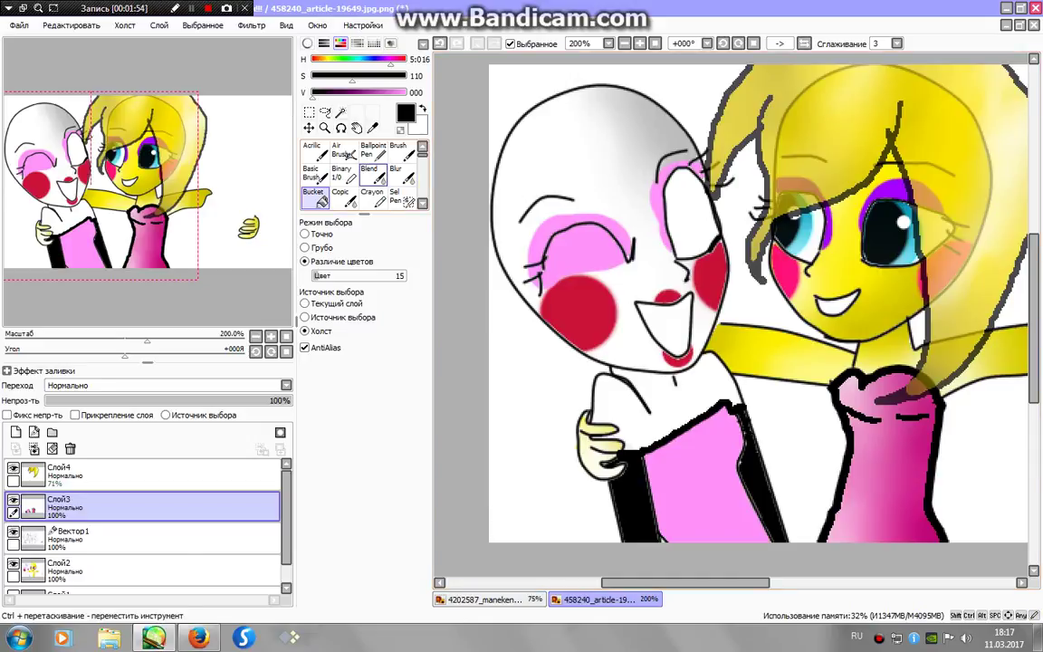
{"action": "left_click", "coordinate": [342, 172]}
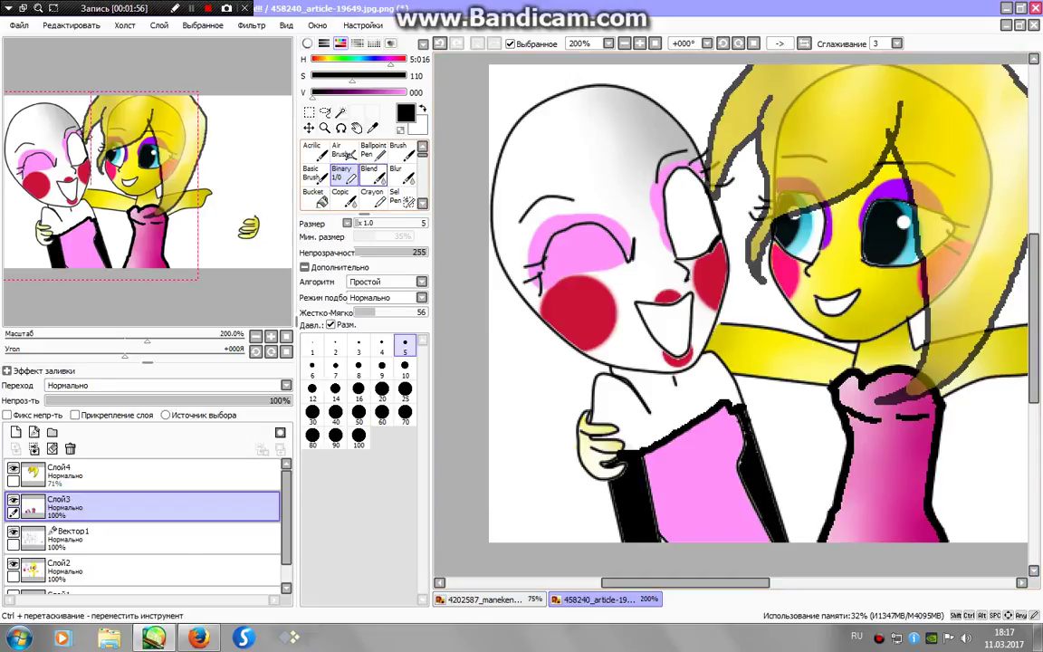
Select the inside of the left figure's open eye with the Magic Wand and make layer Слой2 active.
{"action": "left_click", "coordinate": [339, 111]}
{"action": "left_click", "coordinate": [690, 201]}
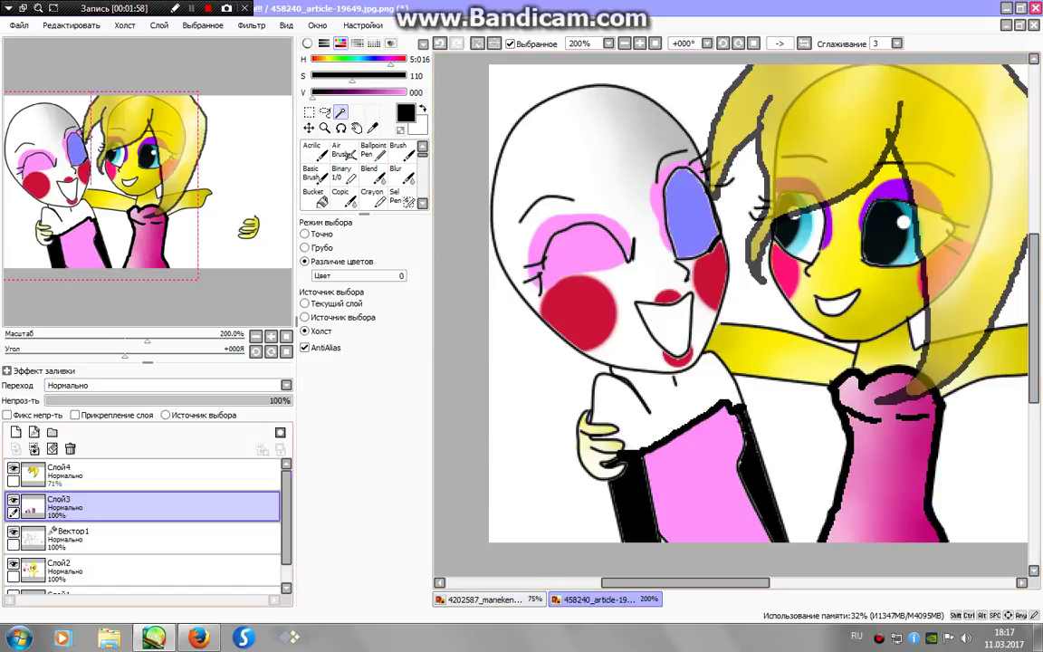
{"action": "scroll", "coordinate": [135, 525], "scroll_direction": "down", "scroll_amount": 1}
{"action": "left_click", "coordinate": [90, 543]}
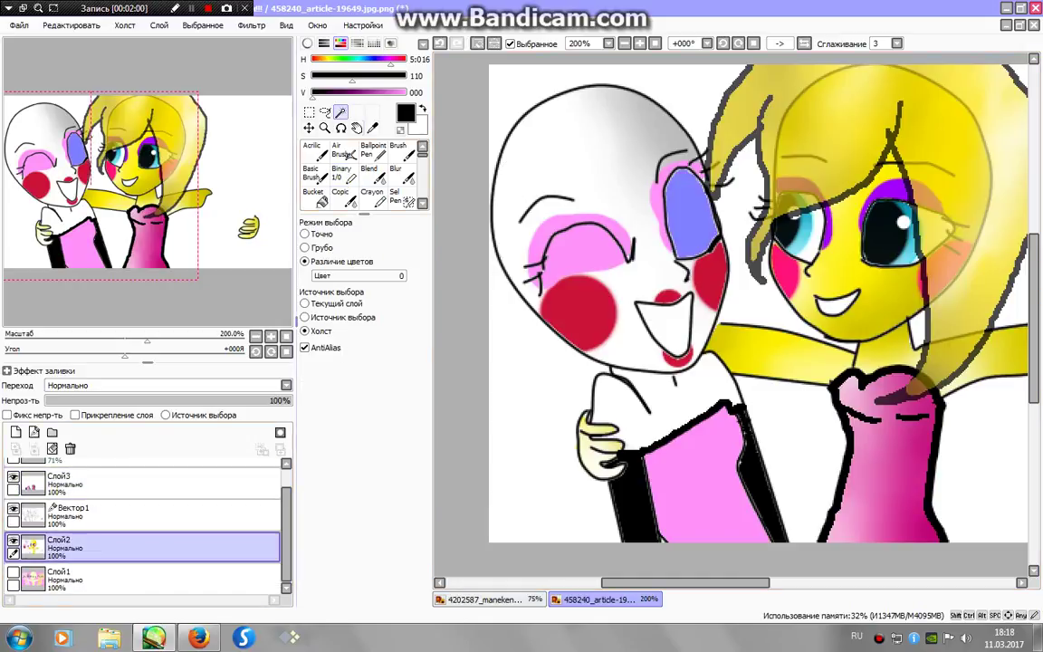
Show layer Слой1, and on layer Слой2 paint the selected eye white with the Binary tool at size 100.
{"action": "left_click", "coordinate": [370, 172]}
{"action": "left_click", "coordinate": [342, 172]}
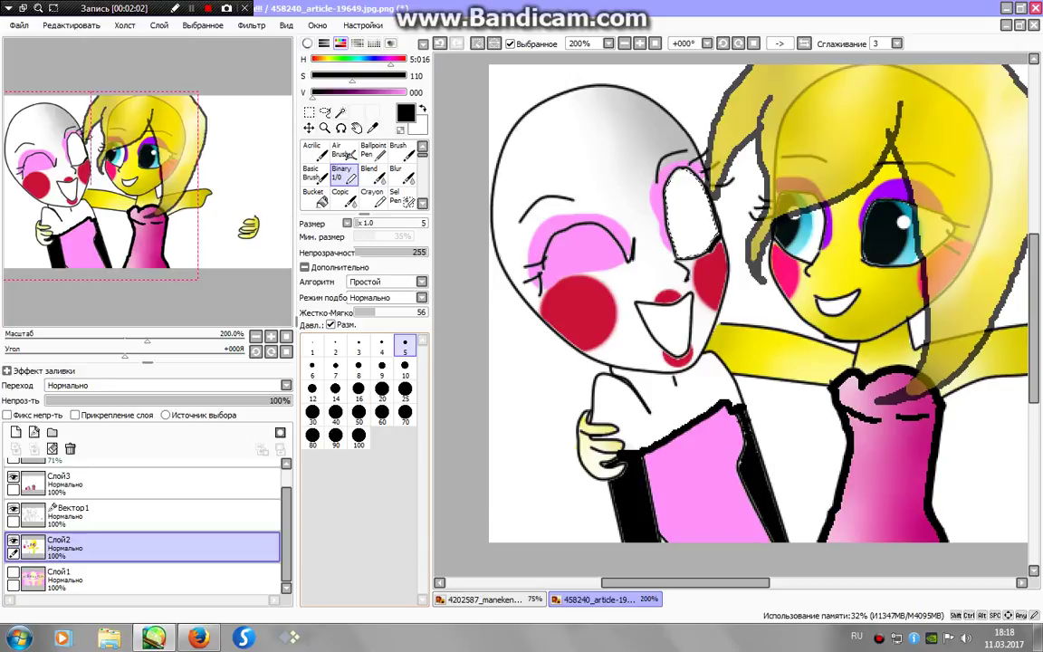
{"action": "left_click", "coordinate": [359, 440]}
{"action": "left_click", "coordinate": [90, 578]}
{"action": "left_click", "coordinate": [13, 577]}
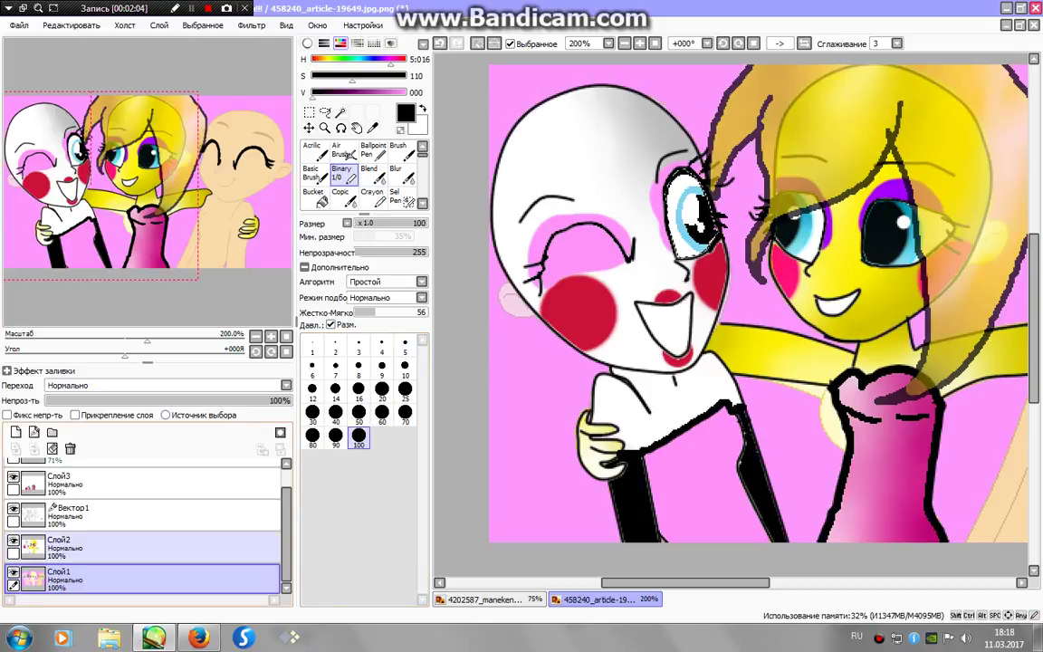
{"action": "left_click", "coordinate": [90, 543]}
{"action": "left_click", "coordinate": [625, 165], "text": "alt"}
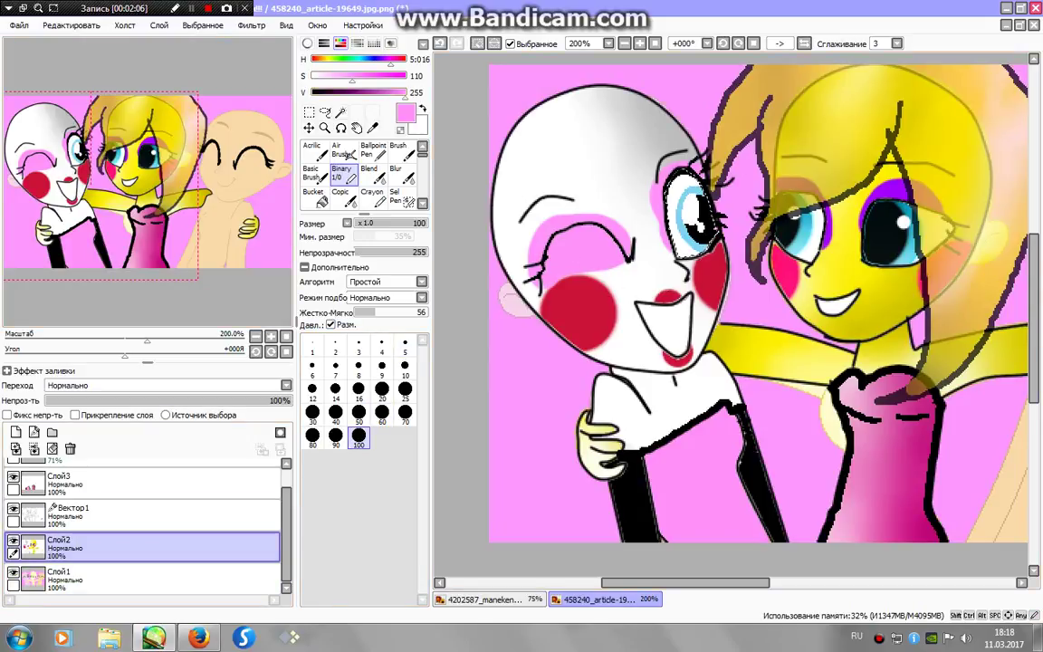
{"action": "left_click", "coordinate": [616, 199], "text": "alt"}
{"action": "left_click", "coordinate": [697, 208]}
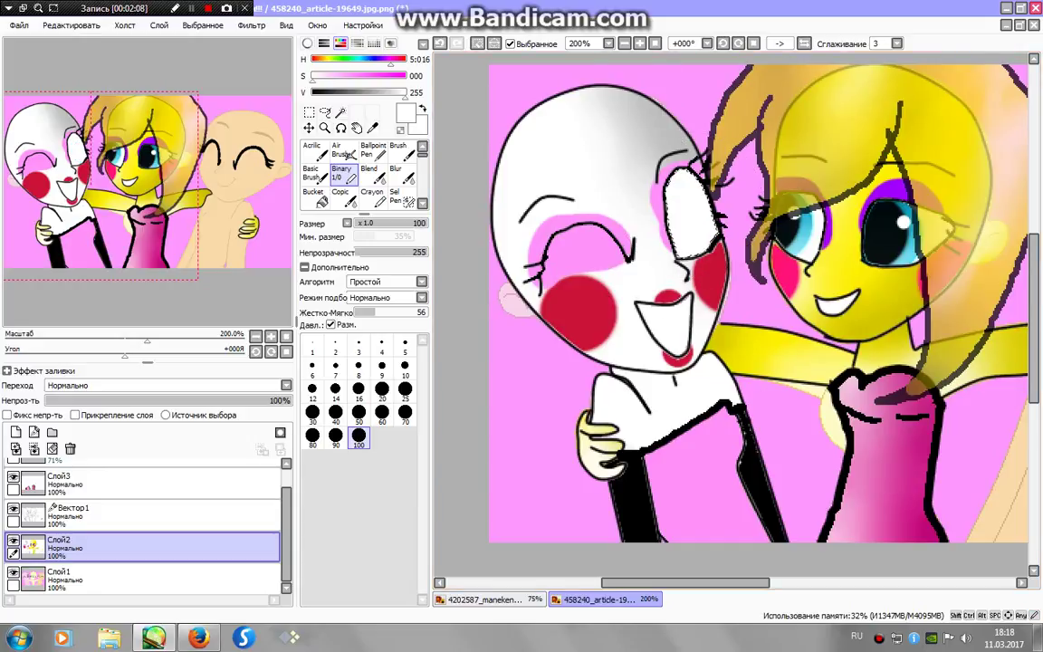
Paint an orange iris inside the left figure's open eye with the Basic Brush at size 60.
{"action": "scroll", "coordinate": [797, 127], "scroll_direction": "up", "scroll_amount": 2}
{"action": "key", "text": "b"}
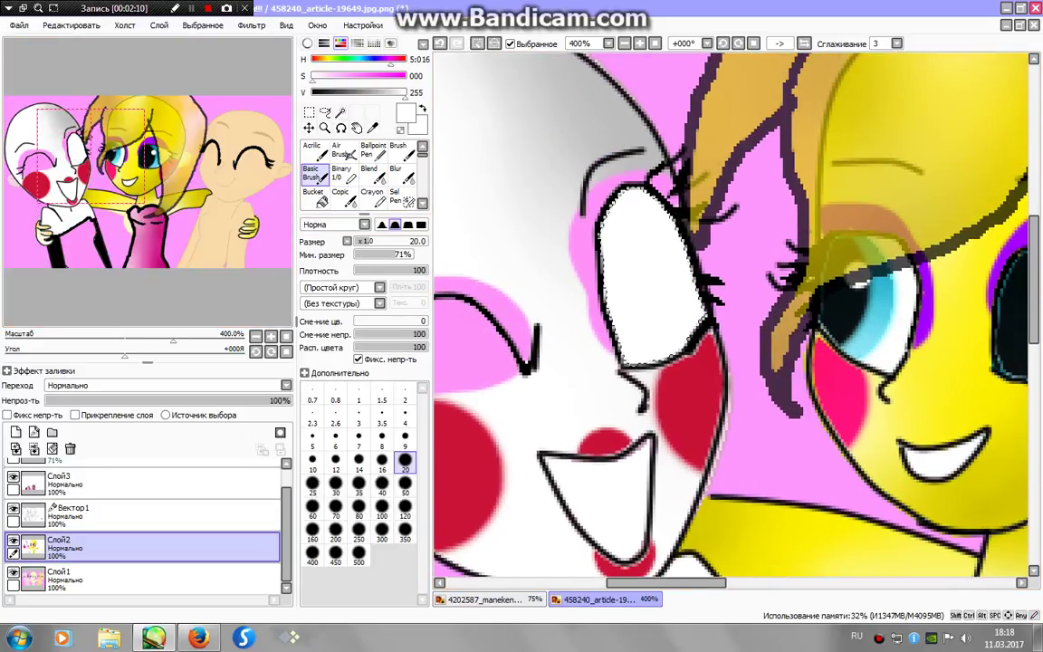
{"action": "left_click", "coordinate": [645, 179], "text": "alt"}
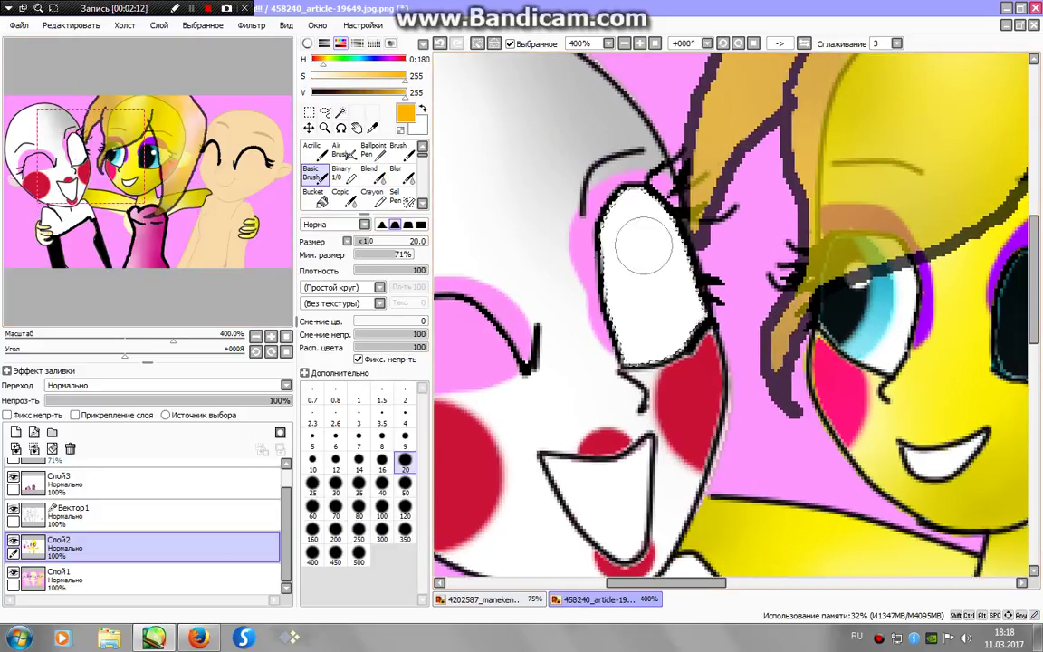
{"action": "left_click", "coordinate": [405, 510]}
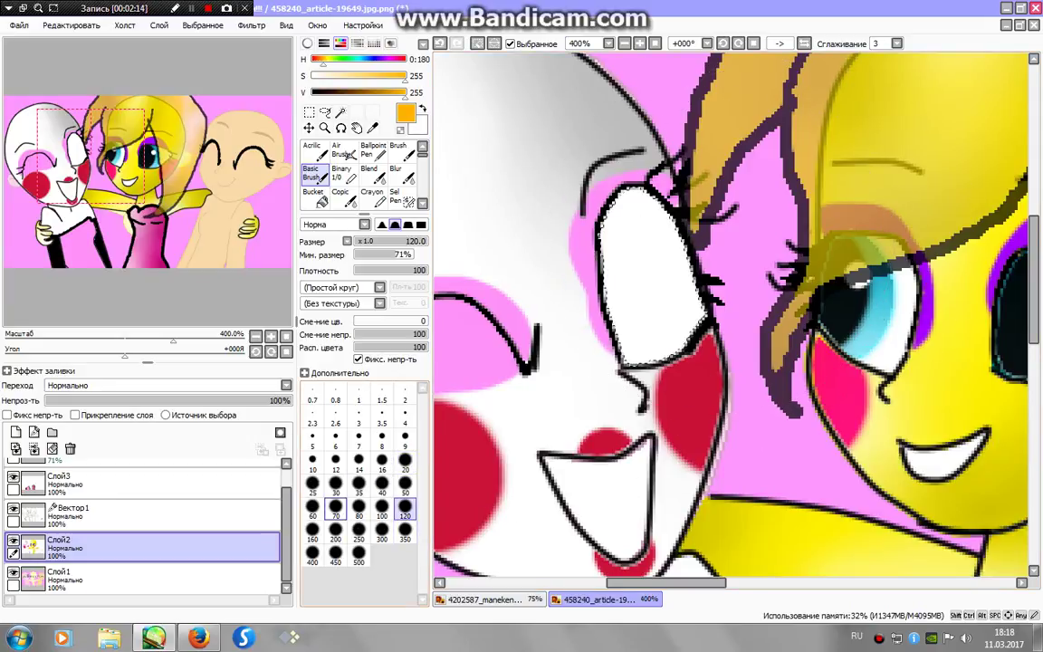
{"action": "left_click", "coordinate": [312, 509]}
{"action": "left_click_drag", "start_coordinate": [688, 190], "coordinate": [652, 289]}
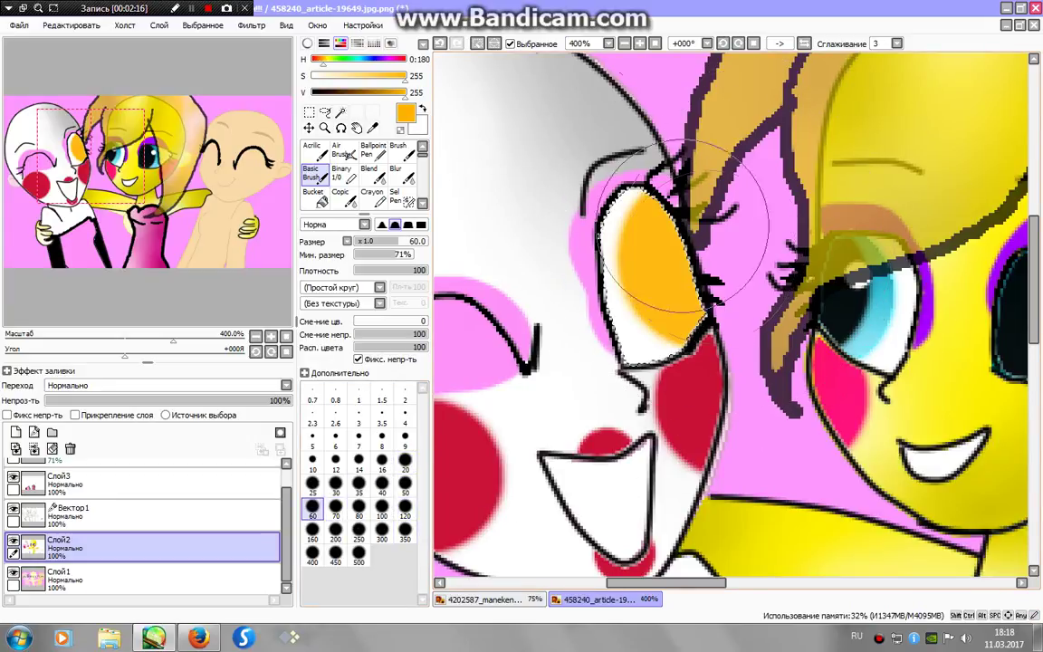
Select the orange iris and paint its upper half dark brown and its lowest part white with the Binary tool at size 10.
{"action": "left_click", "coordinate": [339, 110]}
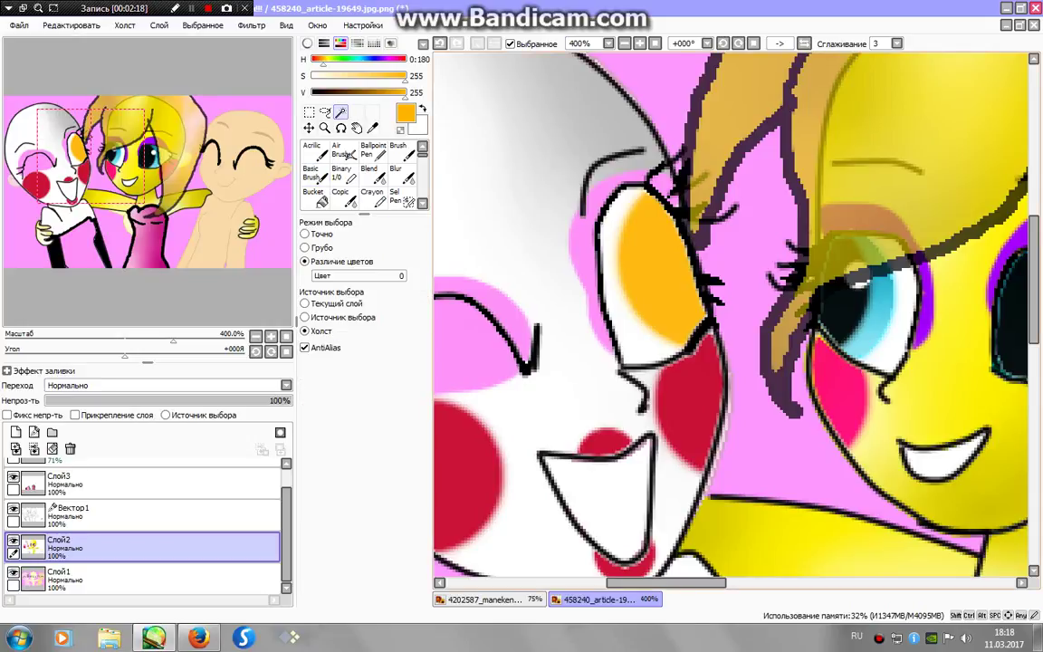
{"action": "left_click", "coordinate": [652, 272]}
{"action": "left_click", "coordinate": [340, 173]}
{"action": "left_click", "coordinate": [351, 93]}
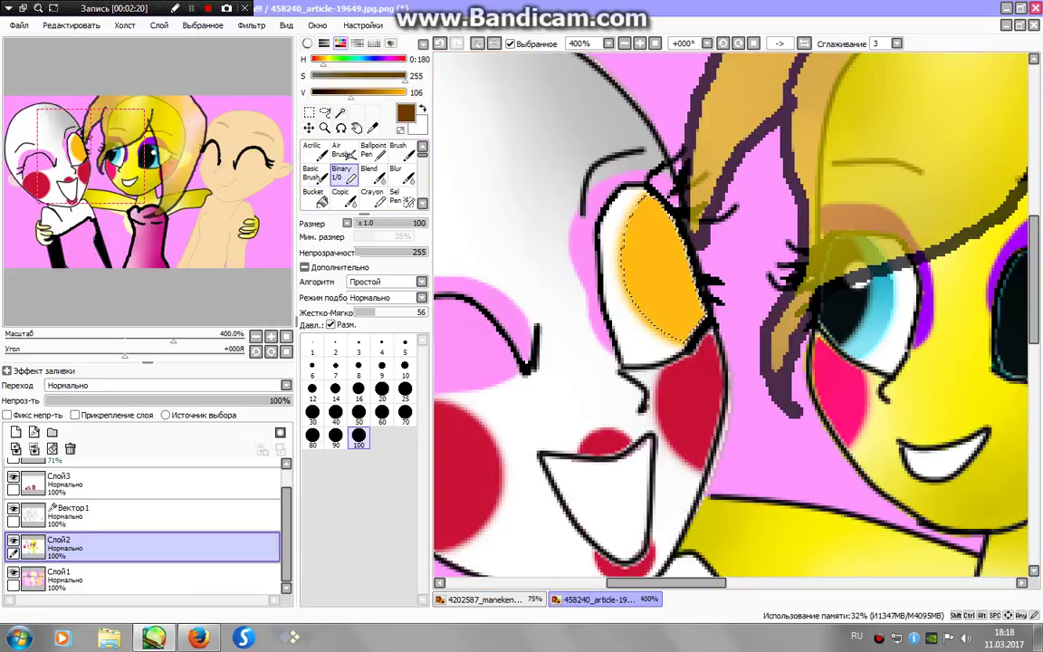
{"action": "left_click", "coordinate": [405, 366]}
{"action": "left_click_drag", "start_coordinate": [620, 245], "coordinate": [702, 233]}
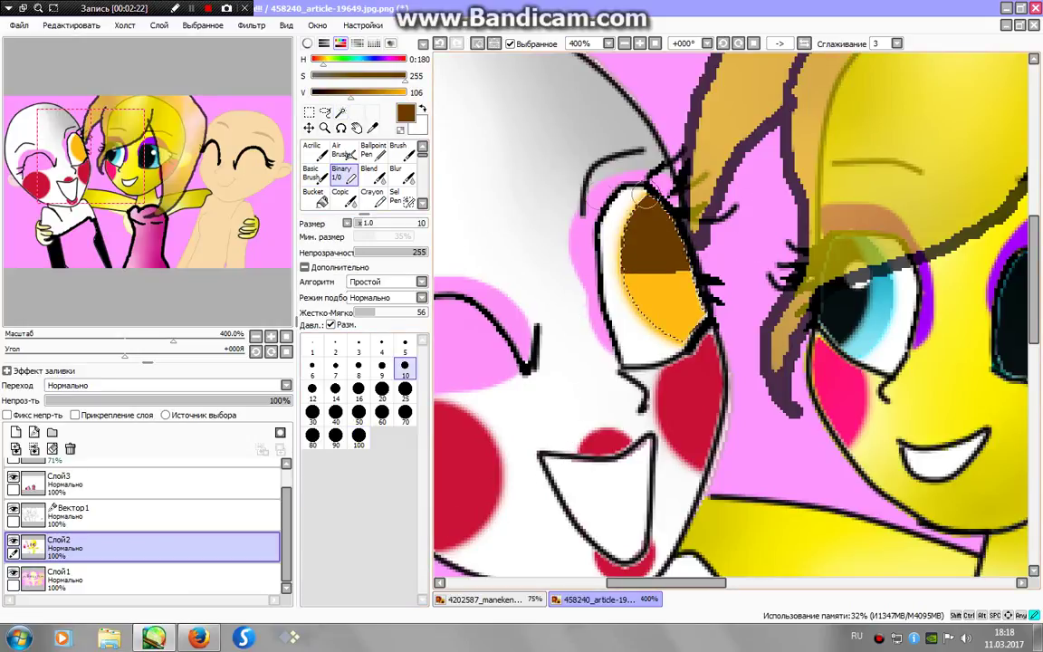
{"action": "left_click", "coordinate": [648, 288], "text": "alt"}
{"action": "left_click", "coordinate": [623, 301], "text": "alt"}
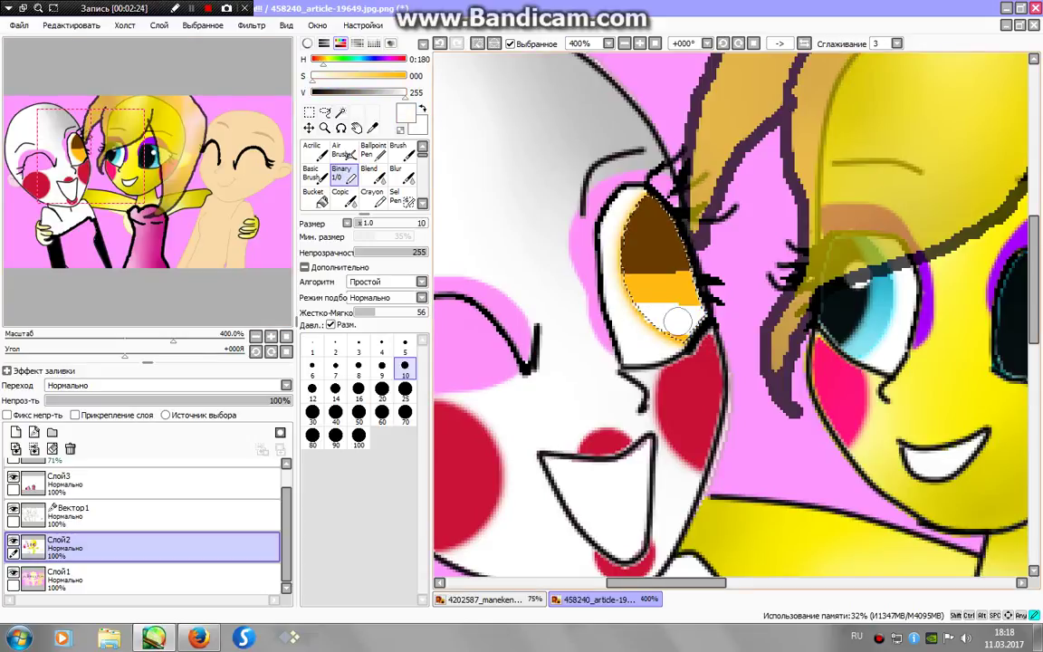
Blend the iris's brown, orange and white bands into a smooth gradient with the Blur brush at size 9.
{"action": "left_click", "coordinate": [398, 196]}
{"action": "left_click", "coordinate": [398, 172]}
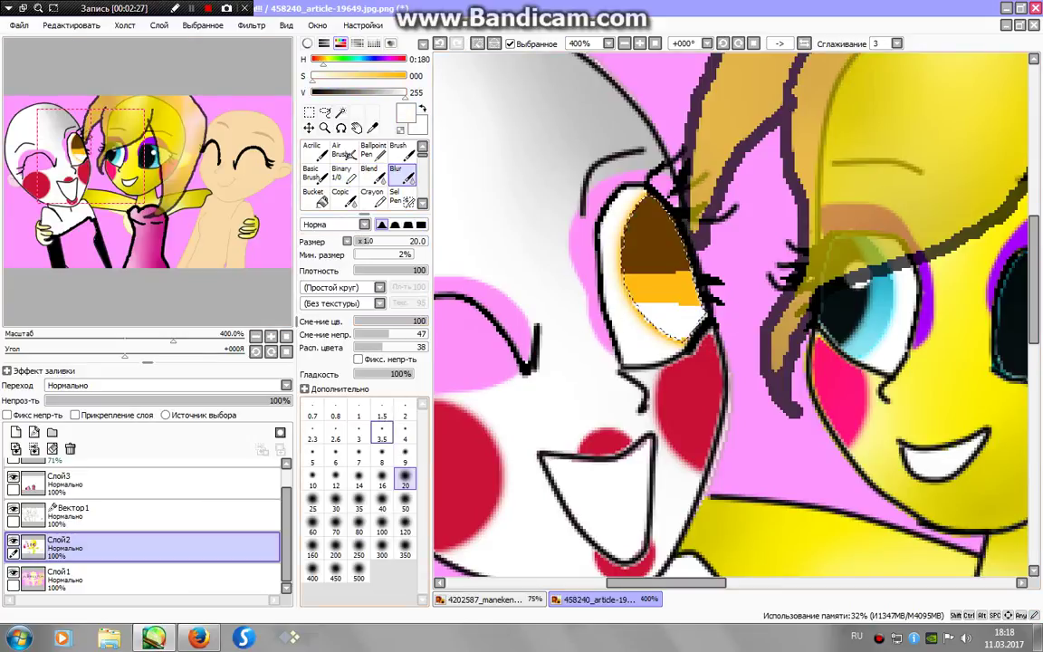
{"action": "left_click", "coordinate": [405, 460]}
{"action": "left_click_drag", "start_coordinate": [625, 270], "coordinate": [693, 276]}
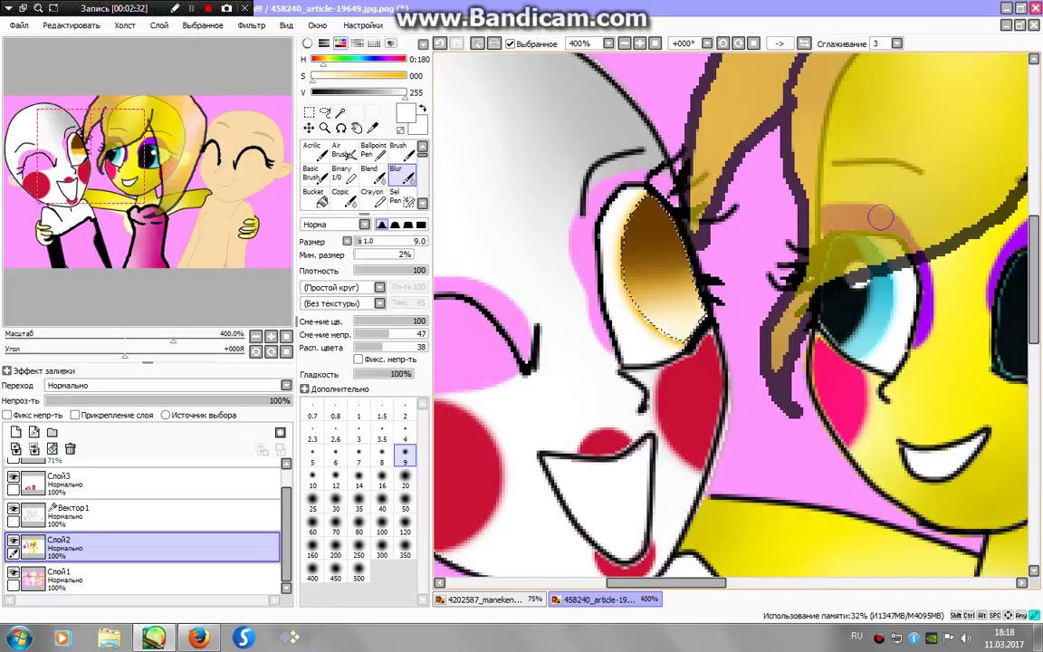
Paint a black pupil over the iris with the Basic Brush at size 60, and add a white highlight at size 9.
{"action": "left_click", "coordinate": [311, 173]}
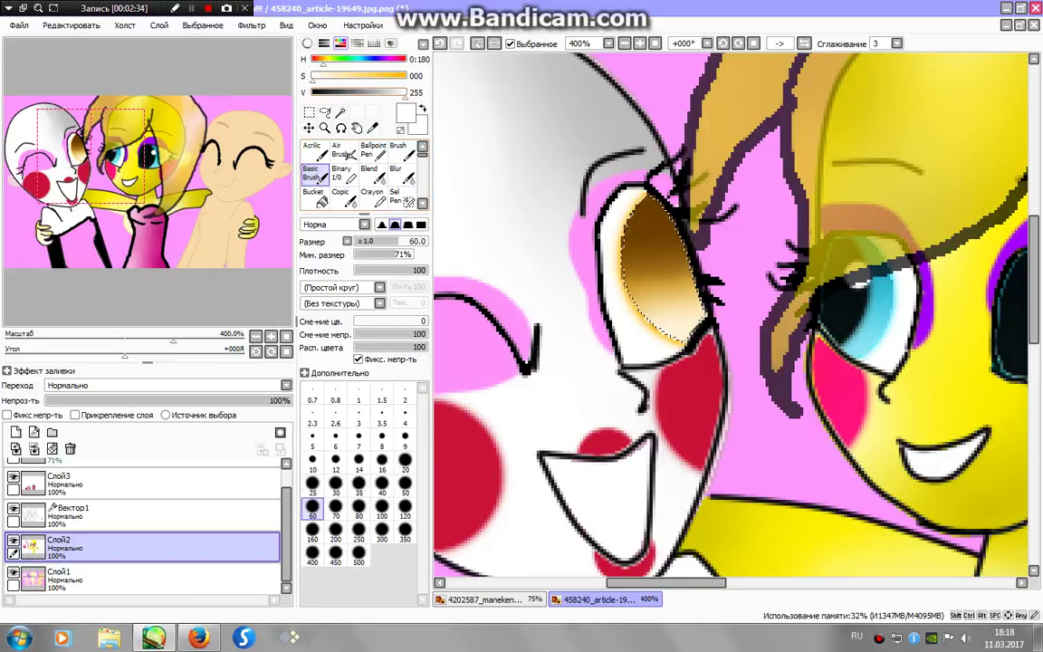
{"action": "key", "text": "x"}
{"action": "mouse_move", "coordinate": [688, 213]}
{"action": "left_mouse_down"}
{"action": "mouse_move", "coordinate": [656, 262]}
{"action": "mouse_move", "coordinate": [643, 240]}
{"action": "left_mouse_up"}
{"action": "key", "text": "x"}
{"action": "left_click", "coordinate": [404, 440]}
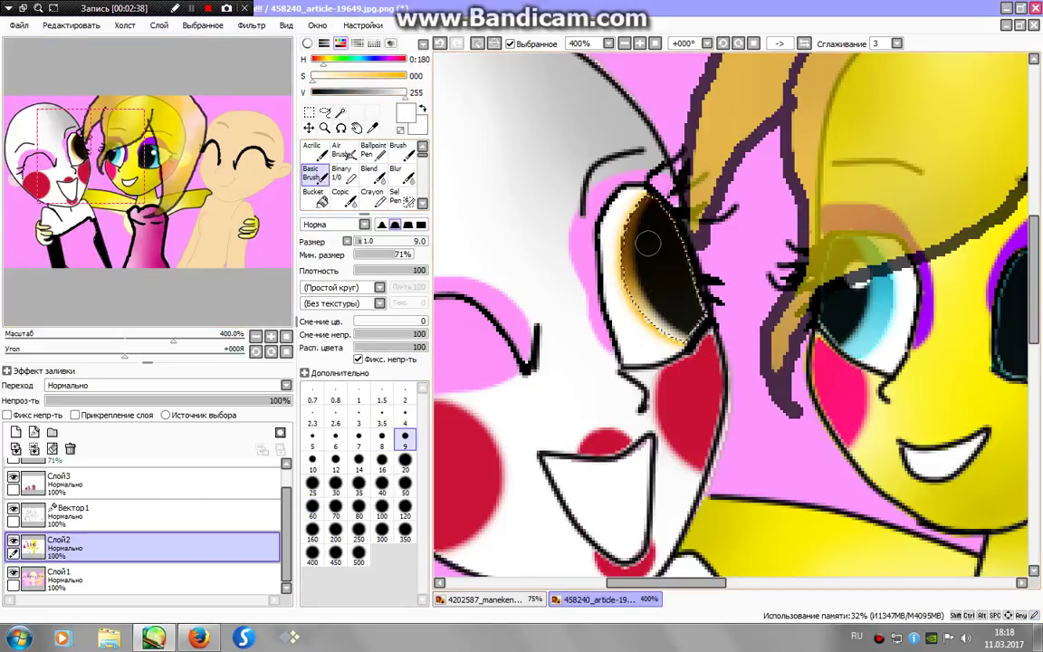
{"action": "left_click", "coordinate": [651, 249]}
{"action": "key", "text": "alt+Tab"}
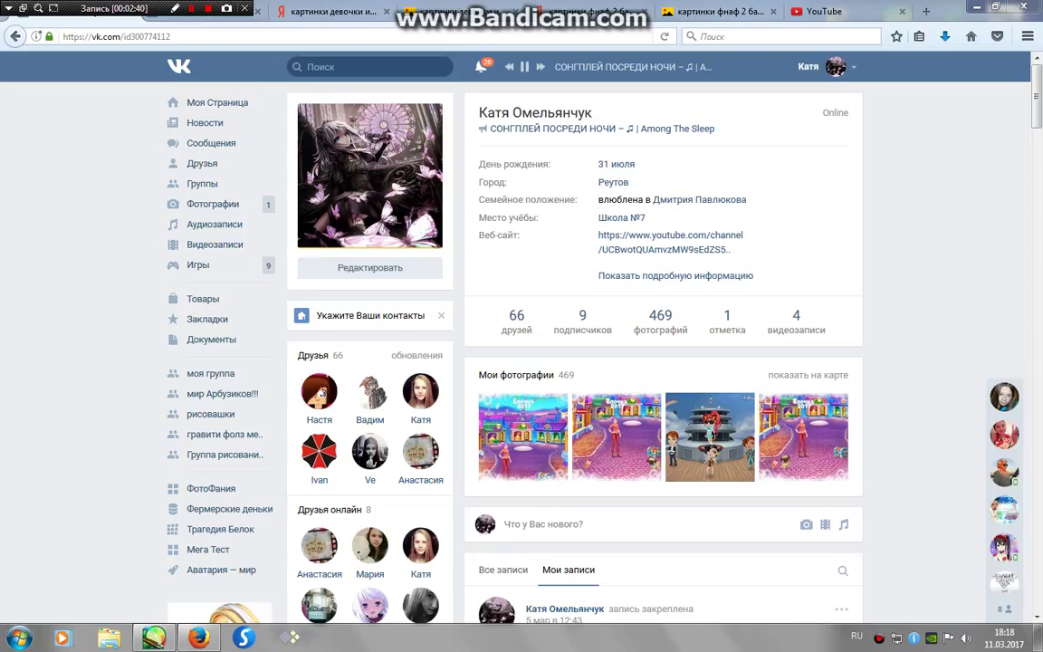
{"action": "mouse_move", "coordinate": [198, 638]}
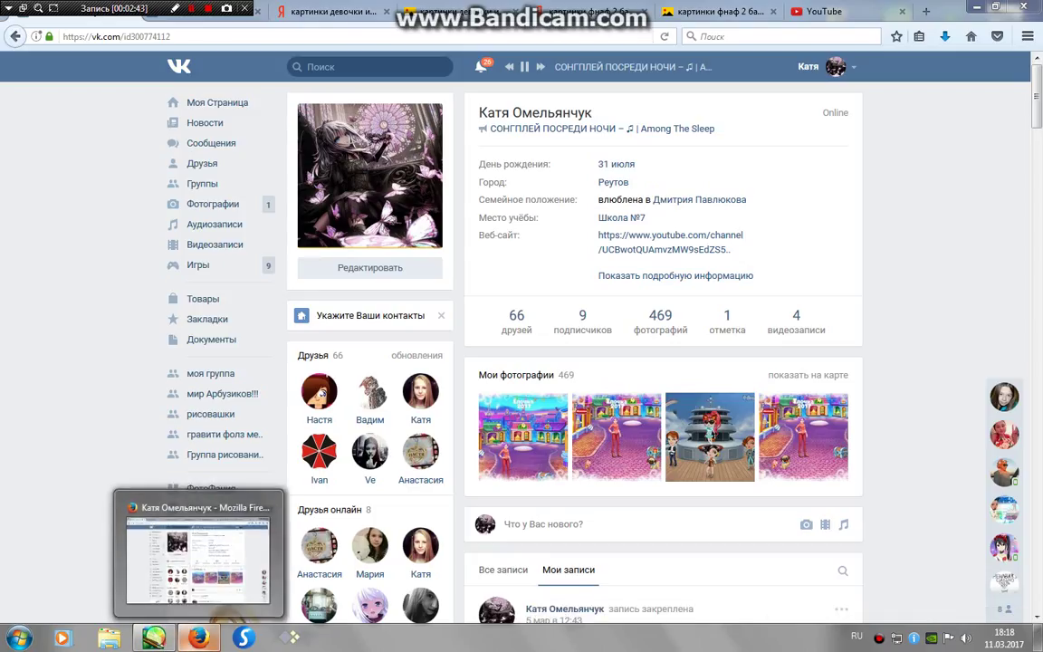
{"action": "left_click", "coordinate": [154, 638]}
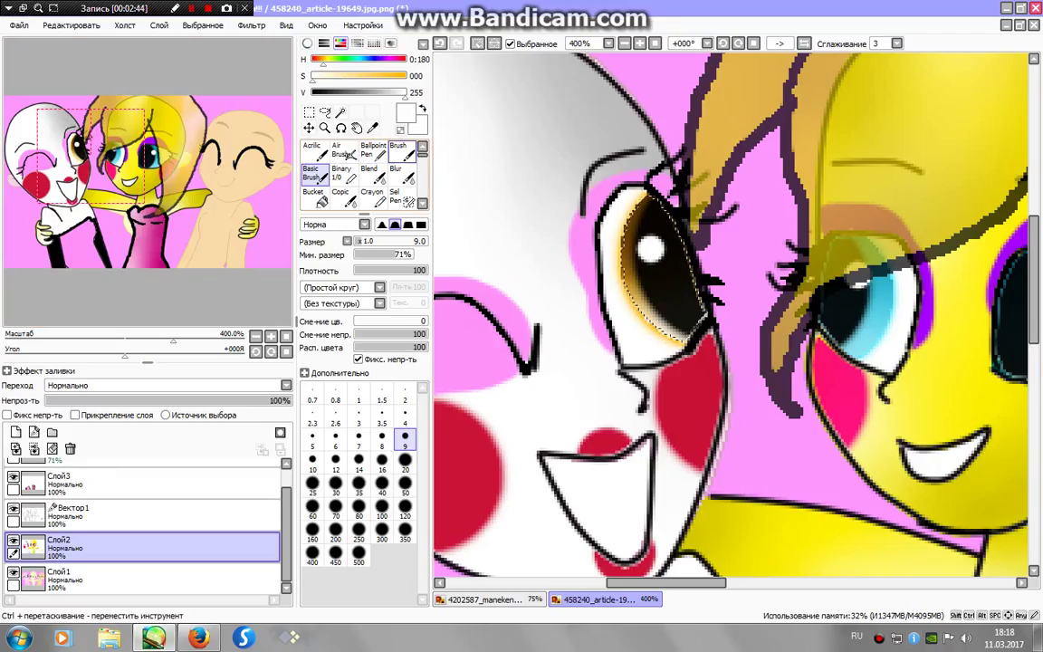
Clear the selection around the left figure's iris.
{"action": "key", "text": "ctrl+d"}
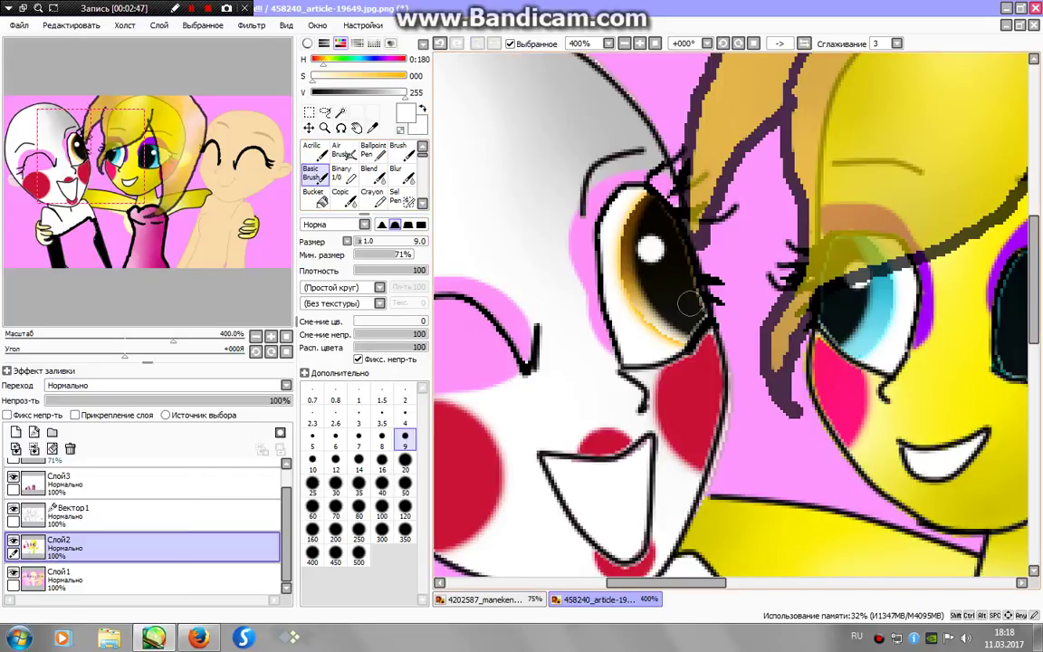
{"action": "left_click_drag", "start_coordinate": [724, 317], "coordinate": [793, 305]}
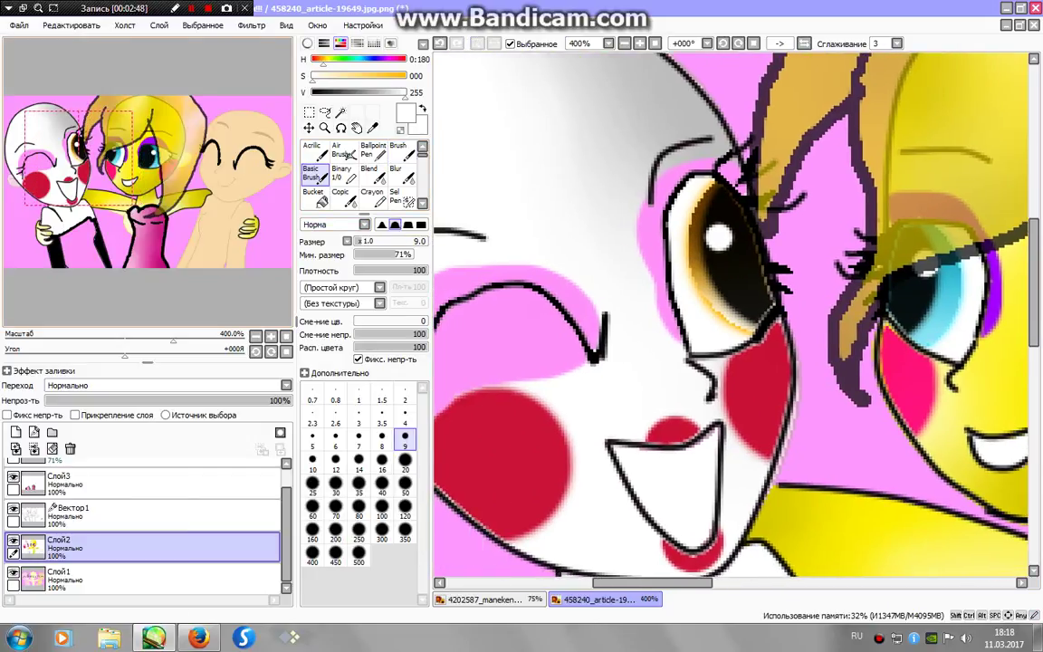
{"action": "key", "text": "minus"}
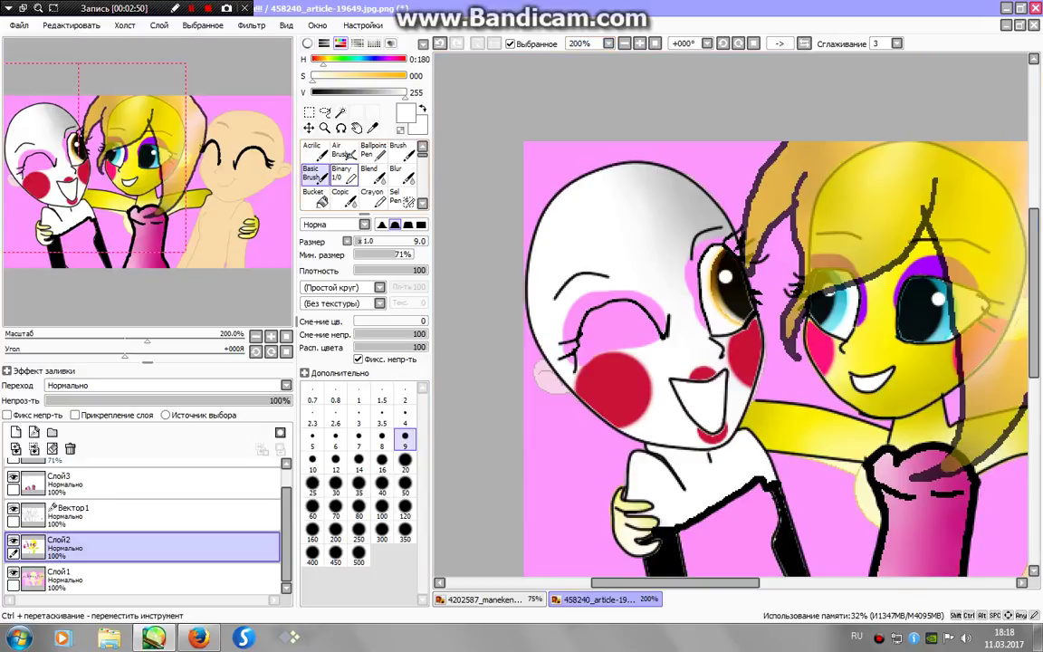
{"action": "scroll", "coordinate": [729, 317], "scroll_direction": "down", "scroll_amount": 3}
{"action": "left_click", "coordinate": [342, 173]}
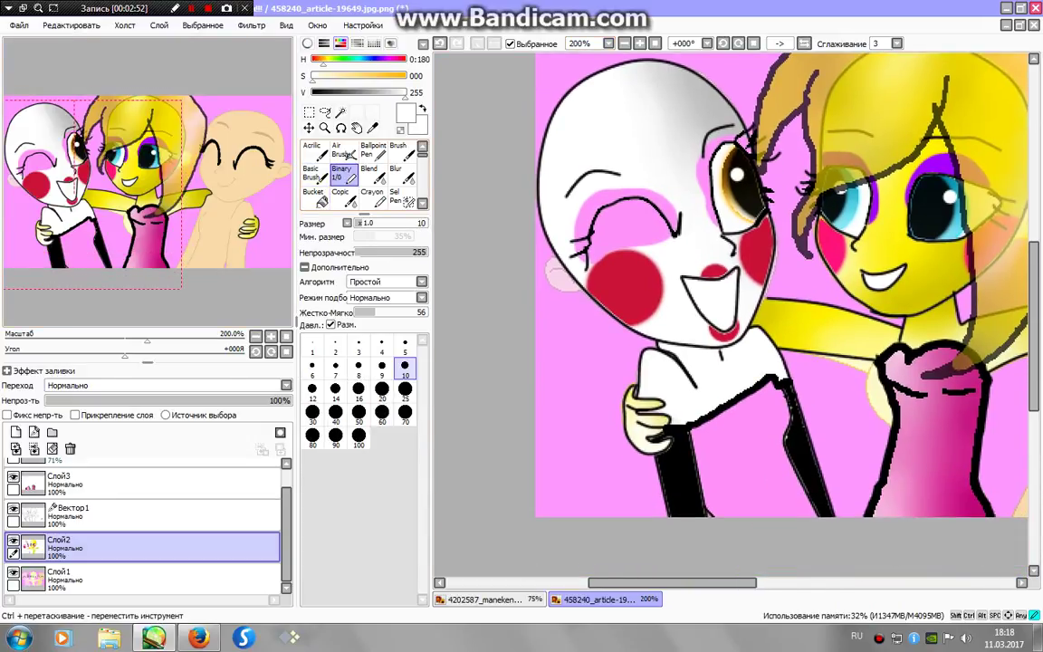
{"action": "left_click_drag", "start_coordinate": [724, 316], "coordinate": [687, 410]}
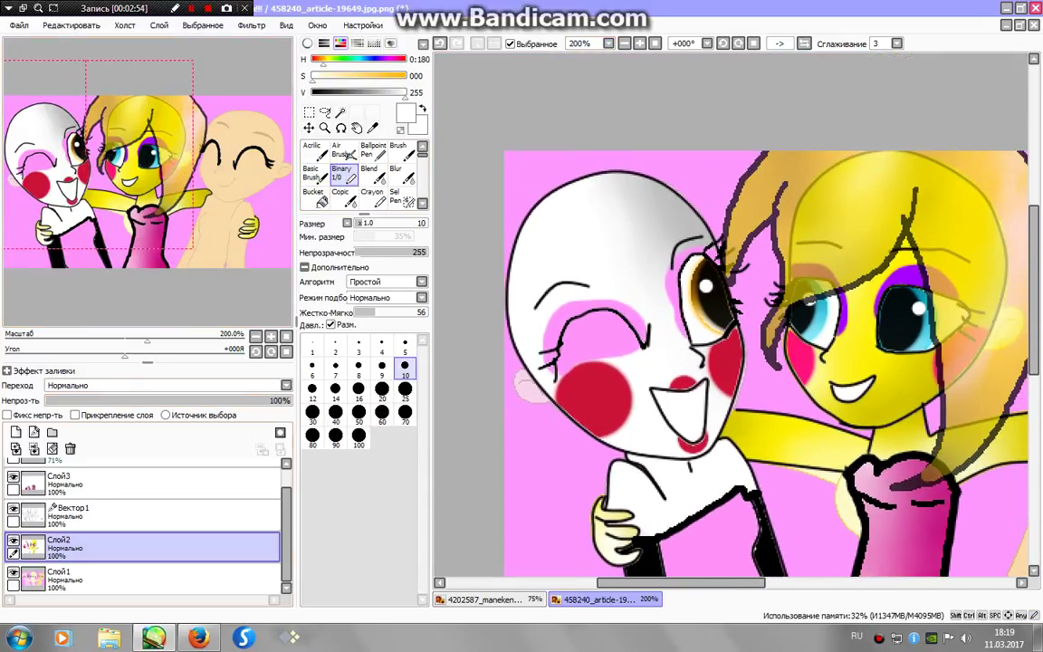
Add a new layer above Слой4 and make black the drawing colour.
{"action": "scroll", "coordinate": [145, 507], "scroll_direction": "up", "scroll_amount": 1}
{"action": "left_click", "coordinate": [144, 472]}
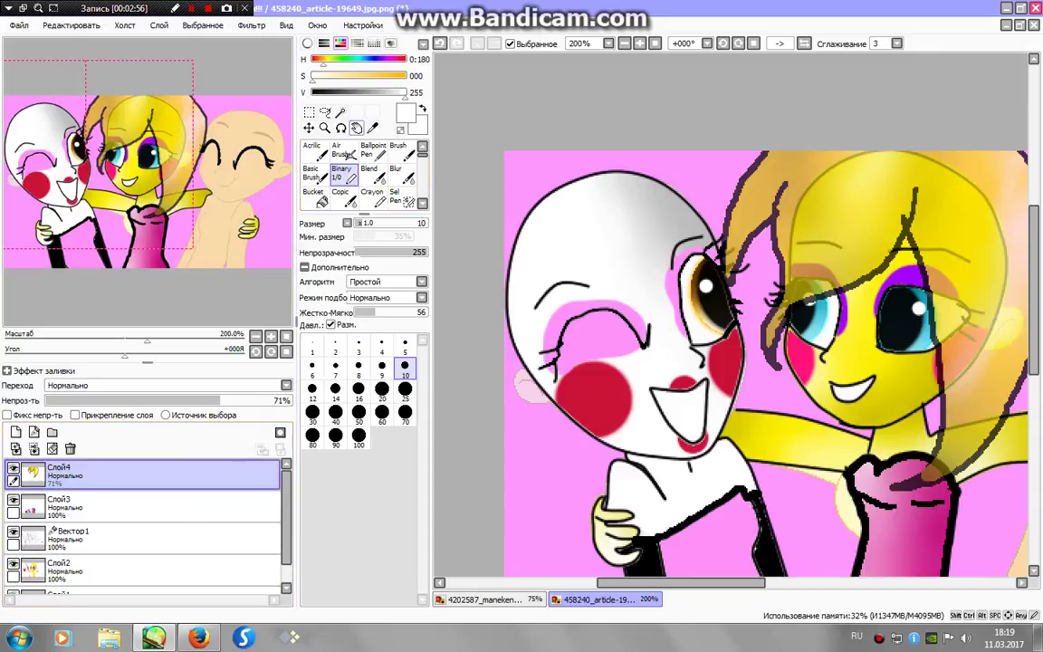
{"action": "key", "text": "x"}
{"action": "left_click", "coordinate": [15, 431]}
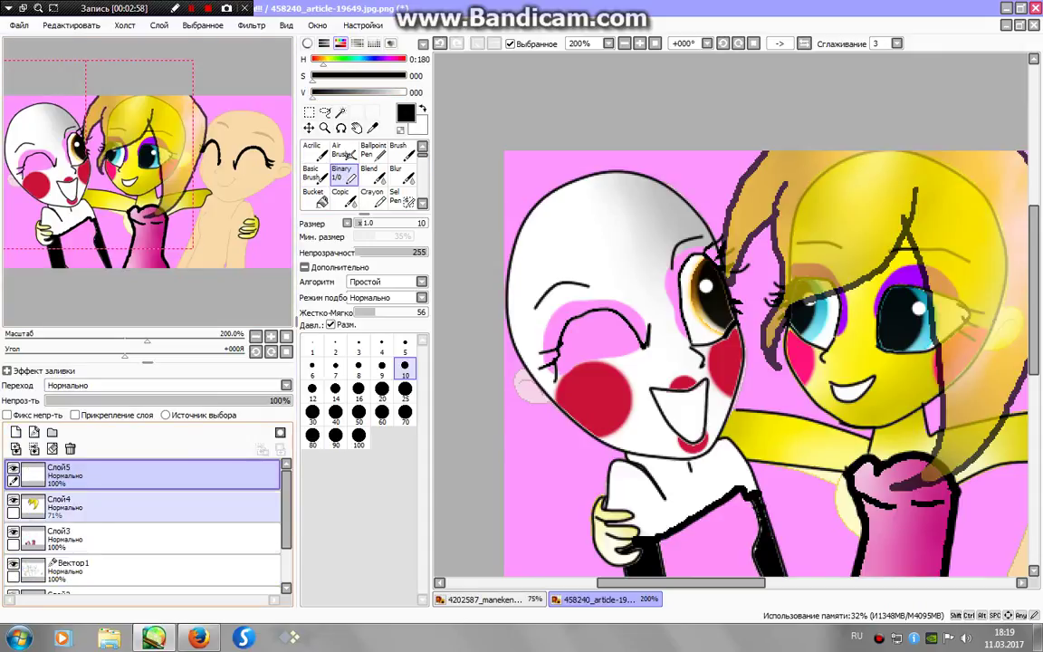
Set layer Слой4's opacity to 85%, and return to the new top layer with the Binary tool at size 5.
{"action": "left_click_drag", "start_coordinate": [220, 400], "coordinate": [246, 399]}
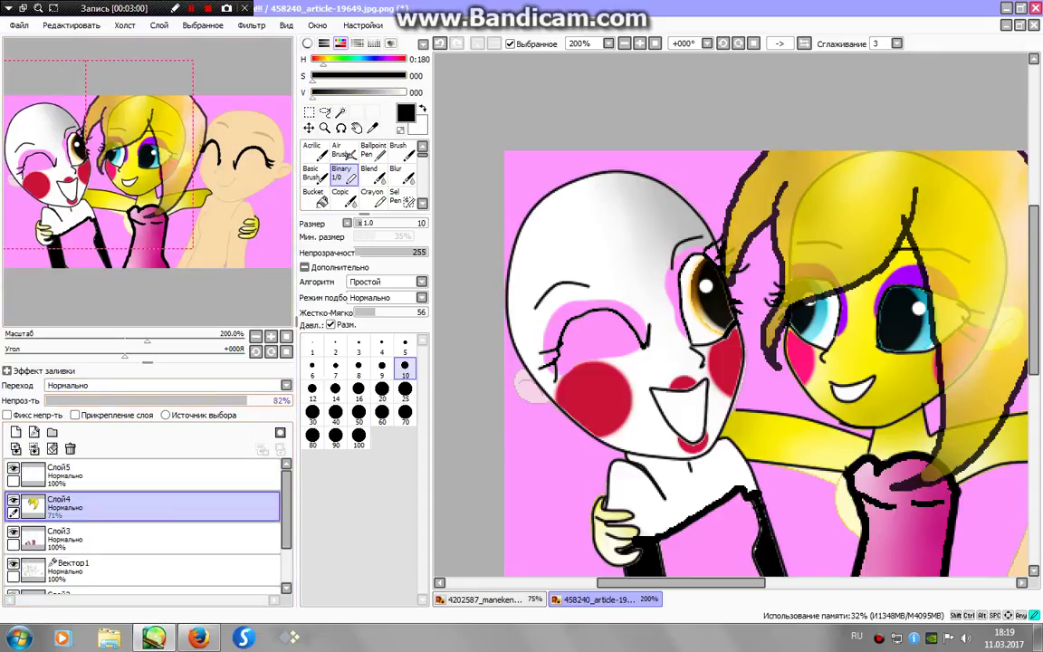
{"action": "left_click", "coordinate": [145, 474]}
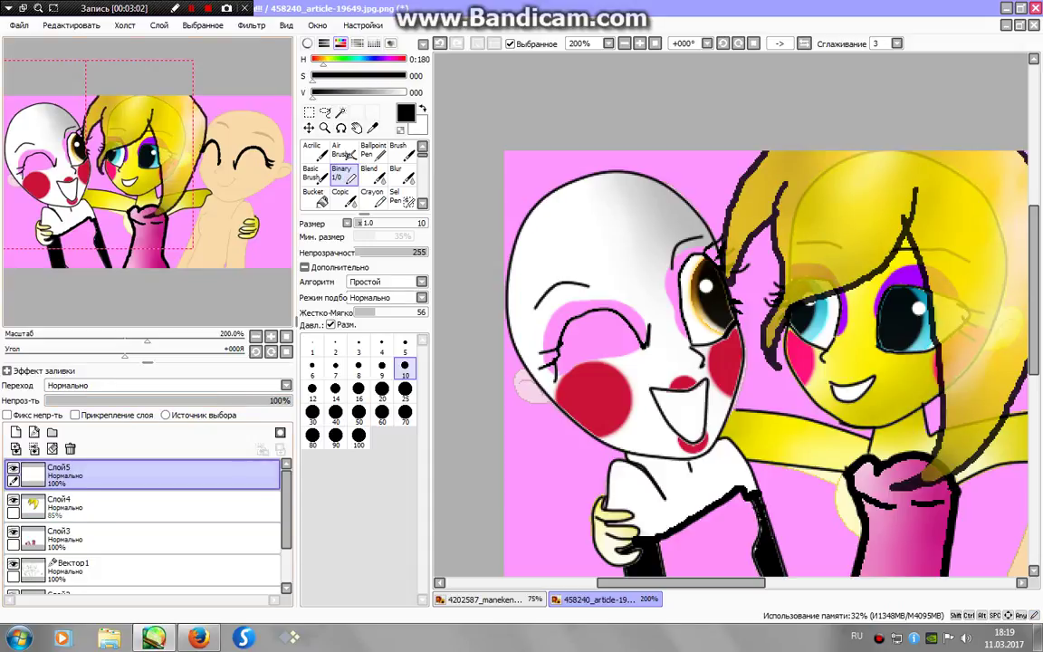
{"action": "left_click", "coordinate": [405, 345]}
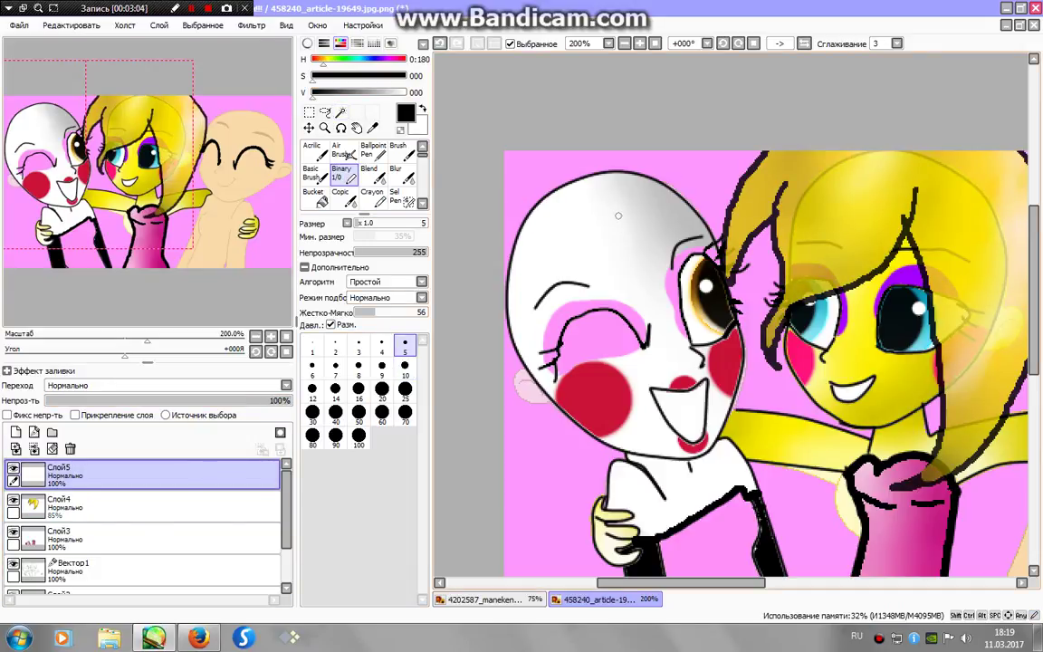
{"action": "mouse_move", "coordinate": [619, 216]}
{"action": "left_mouse_down"}
{"action": "mouse_move", "coordinate": [575, 367]}
{"action": "mouse_move", "coordinate": [548, 391]}
{"action": "mouse_move", "coordinate": [480, 268]}
{"action": "left_mouse_up"}
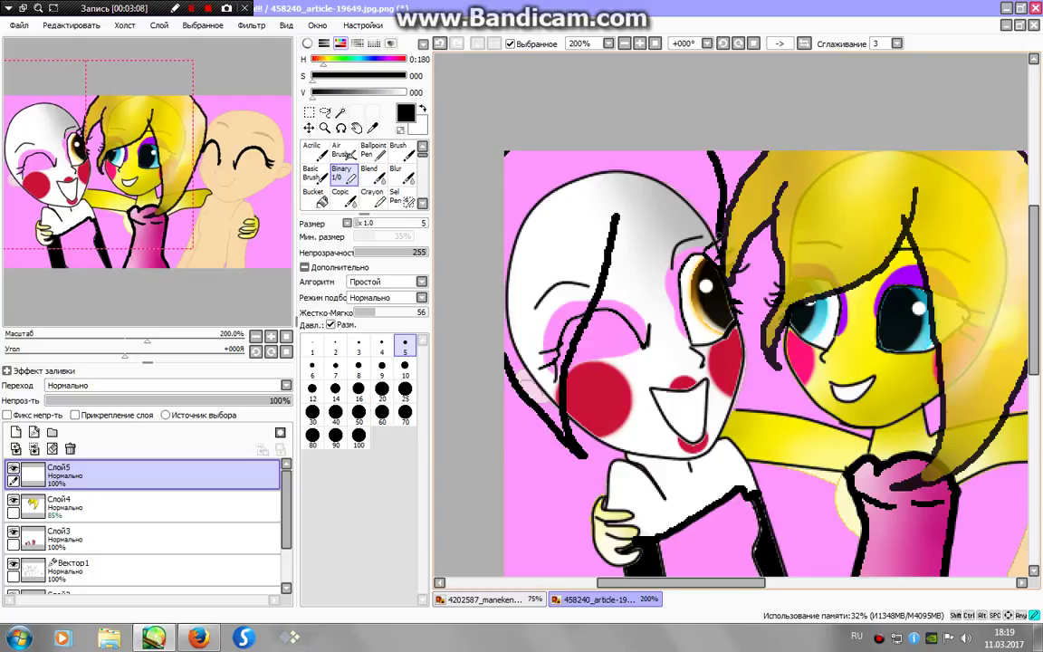
{"action": "left_click_drag", "start_coordinate": [670, 265], "coordinate": [603, 256]}
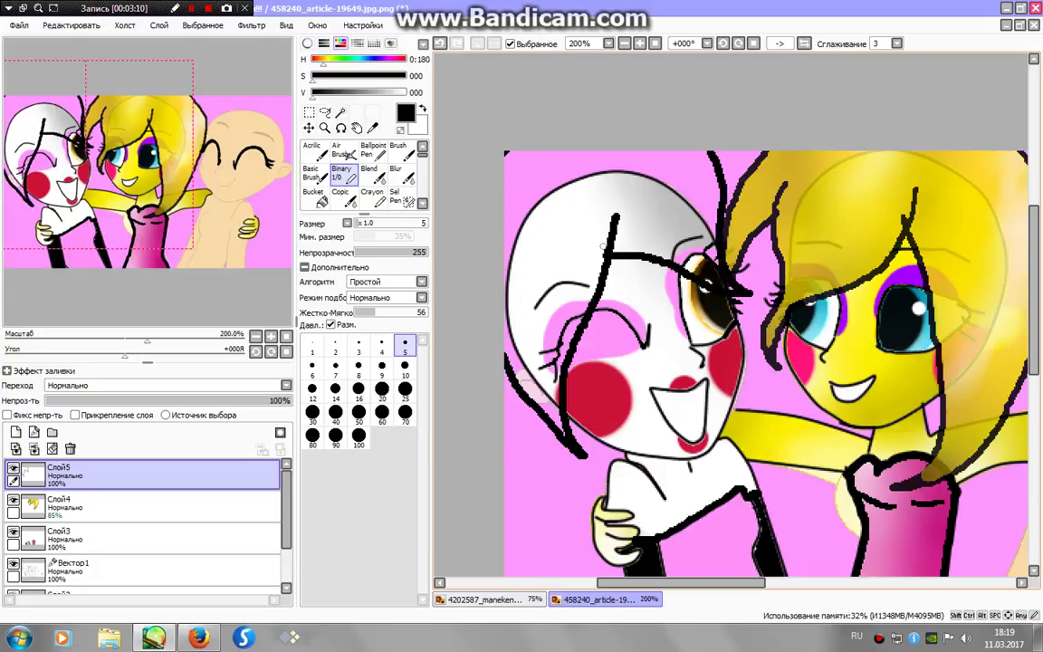
{"action": "key", "text": "ctrl+z"}
{"action": "key", "text": "ctrl+z"}
{"action": "key", "text": "ctrl+z"}
Redraw the left figure's front hair strand and the side curl beside the cheek in black with the Binary tool at size 5.
{"action": "scroll", "coordinate": [765, 362], "scroll_direction": "down", "scroll_amount": 2}
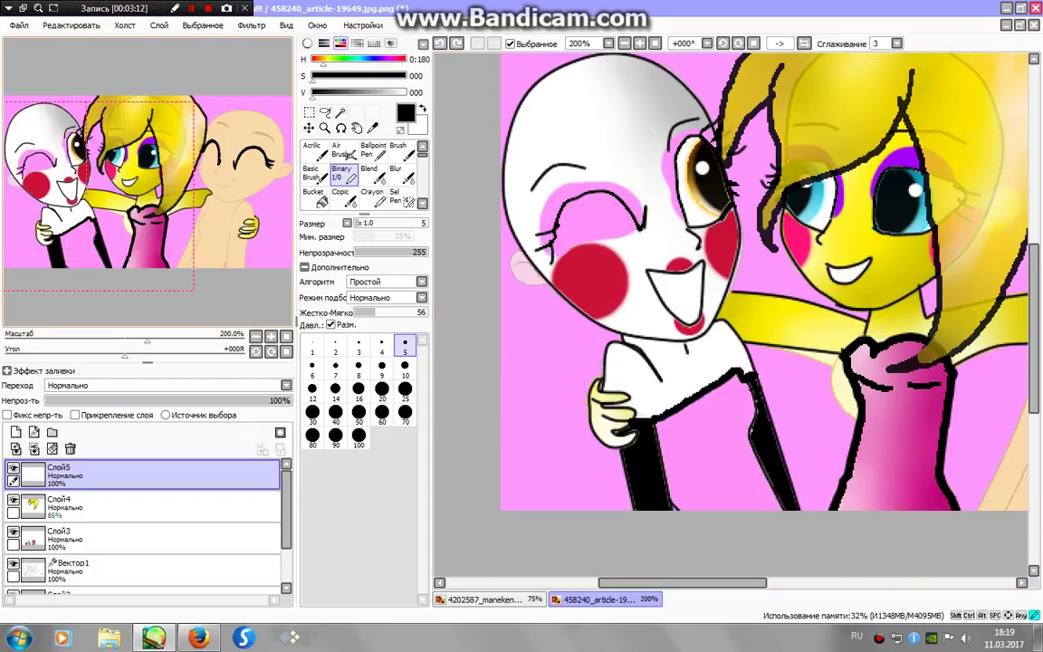
{"action": "mouse_move", "coordinate": [615, 136]}
{"action": "left_mouse_down"}
{"action": "mouse_move", "coordinate": [604, 230]}
{"action": "mouse_move", "coordinate": [554, 286]}
{"action": "mouse_move", "coordinate": [581, 367]}
{"action": "left_mouse_up"}
{"action": "left_click_drag", "start_coordinate": [513, 308], "coordinate": [517, 348]}
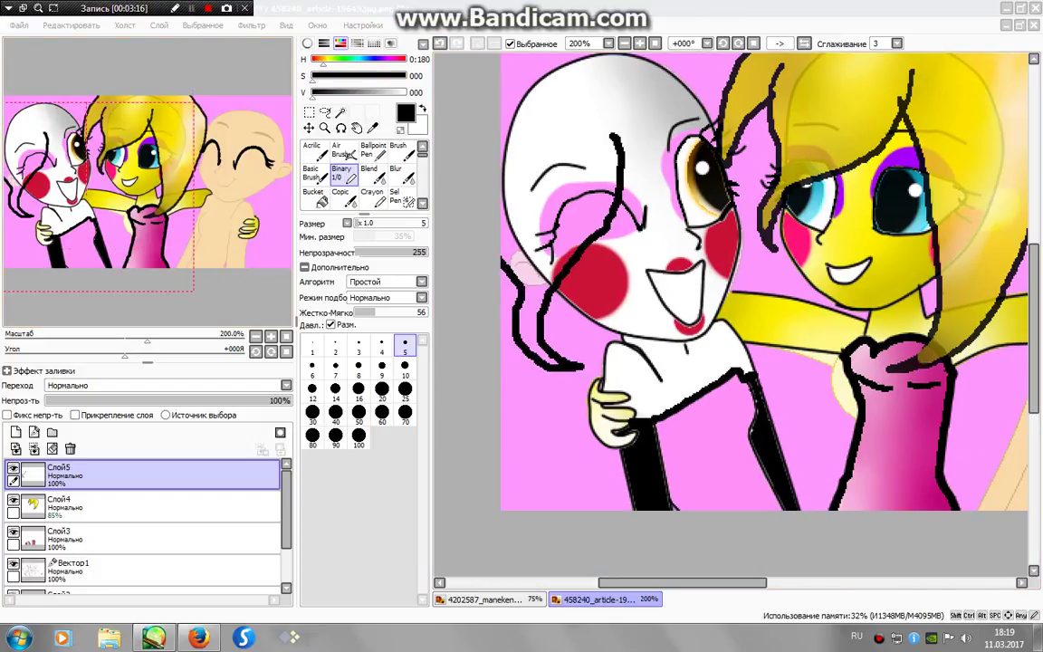
{"action": "left_click", "coordinate": [633, 152]}
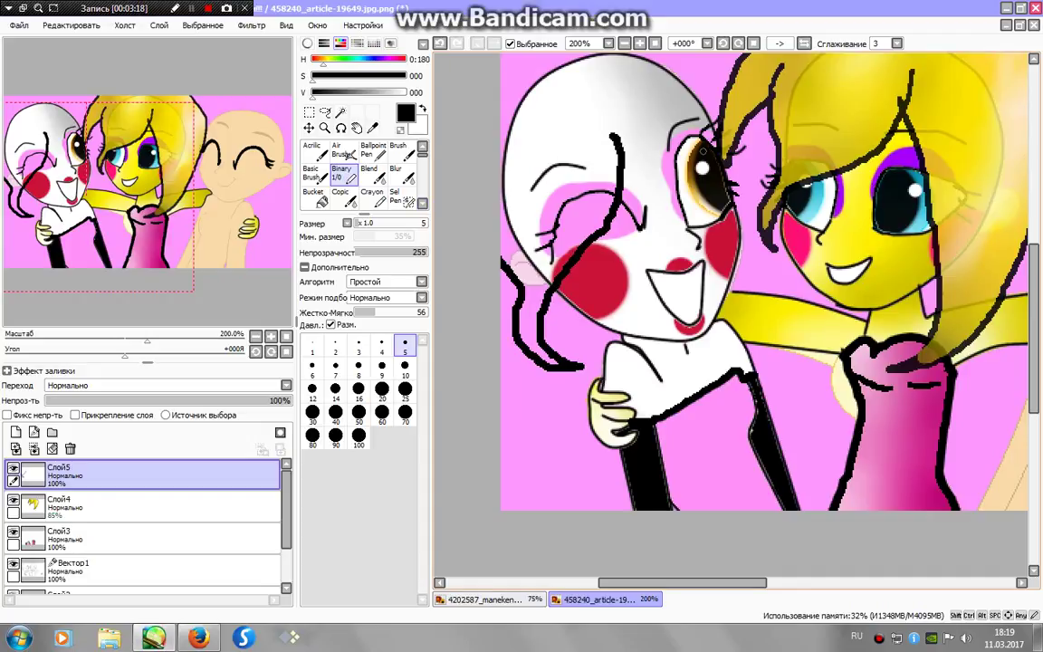
Draw the left figure's fringe line across the forehead and outline the crown of the hair above the bald head in black.
{"action": "left_click_drag", "start_coordinate": [610, 142], "coordinate": [697, 147]}
{"action": "mouse_move", "coordinate": [747, 208]}
{"action": "left_mouse_down"}
{"action": "mouse_move", "coordinate": [738, 145]}
{"action": "mouse_move", "coordinate": [706, 90]}
{"action": "mouse_move", "coordinate": [638, 56]}
{"action": "left_mouse_up"}
{"action": "left_click_drag", "start_coordinate": [543, 55], "coordinate": [471, 64]}
{"action": "scroll", "coordinate": [760, 290], "scroll_direction": "up", "scroll_amount": 2}
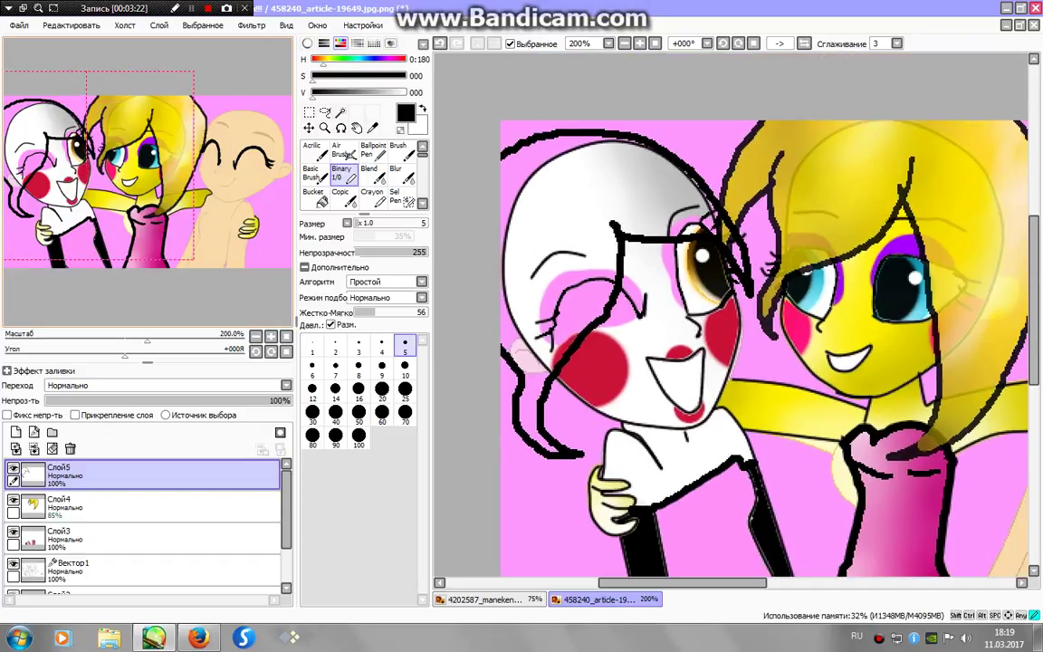
Draw the left figure's long hair outlines falling on both sides of the body, ending over the pink dress.
{"action": "left_click_drag", "start_coordinate": [548, 460], "coordinate": [514, 575]}
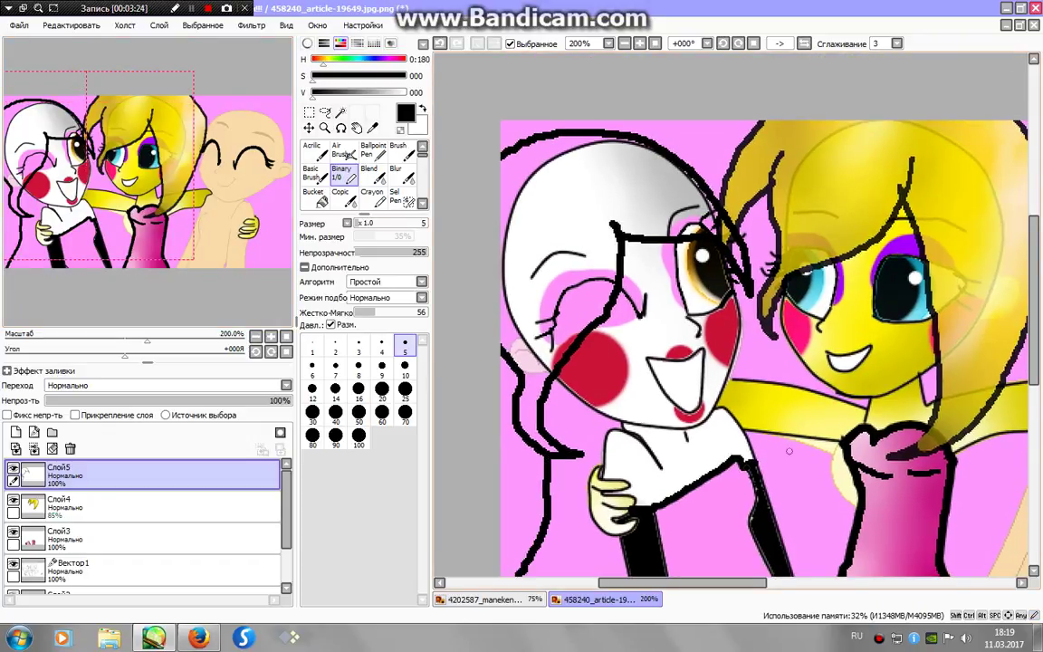
{"action": "left_click_drag", "start_coordinate": [741, 277], "coordinate": [776, 386]}
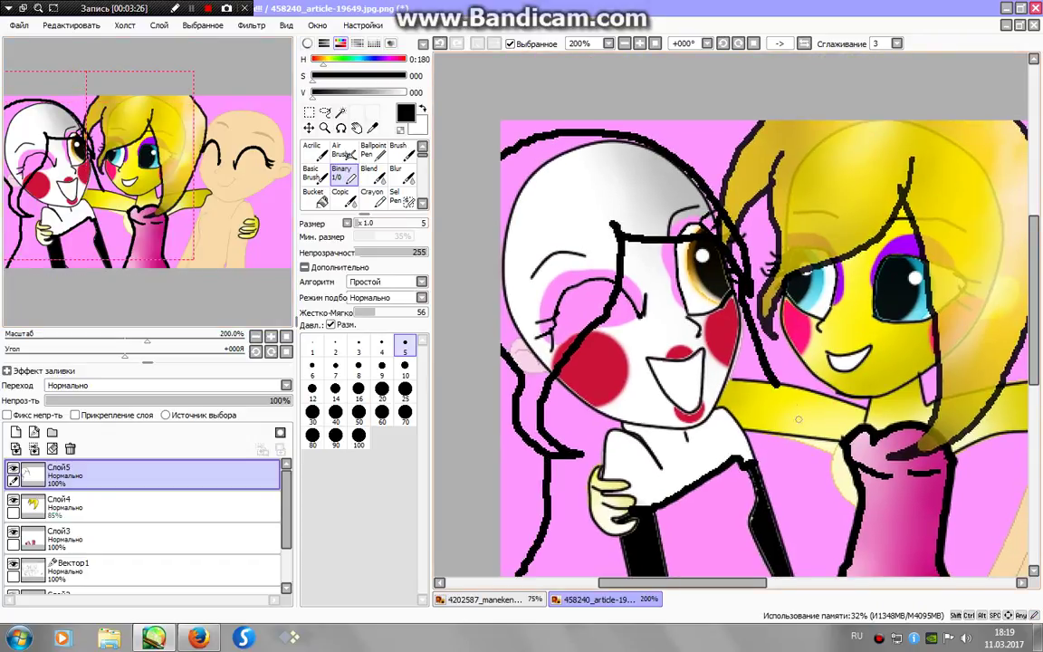
{"action": "left_click_drag", "start_coordinate": [793, 438], "coordinate": [851, 565]}
{"action": "scroll", "coordinate": [833, 563], "scroll_direction": "right", "scroll_amount": 5}
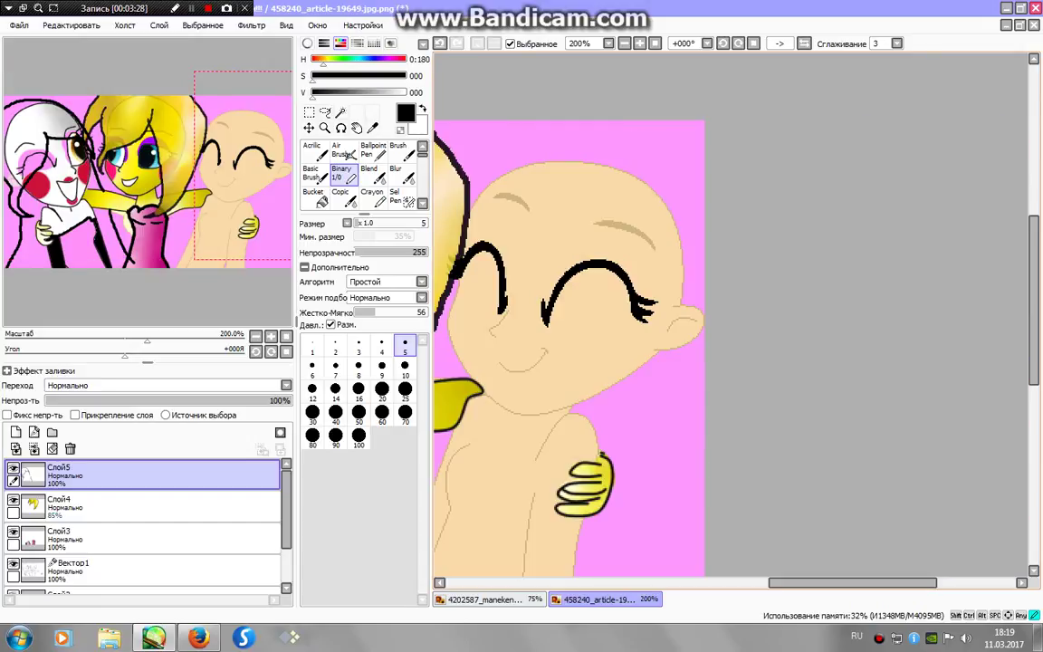
{"action": "scroll", "coordinate": [734, 317], "scroll_direction": "down", "scroll_amount": 3}
{"action": "scroll", "coordinate": [734, 317], "scroll_direction": "left", "scroll_amount": 3}
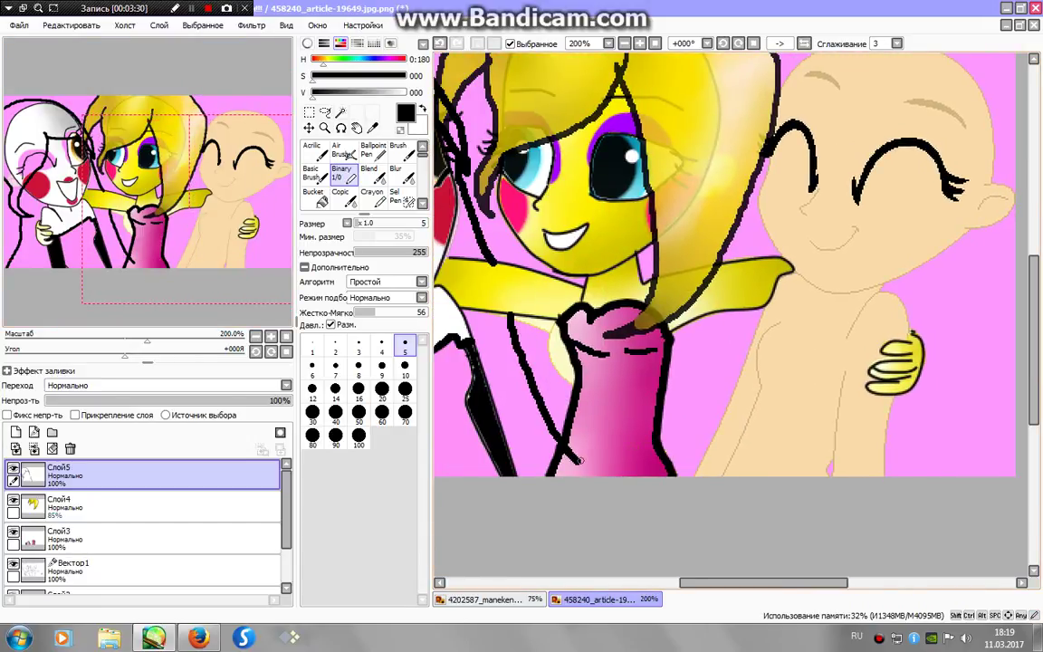
{"action": "key", "text": "ctrl+z"}
{"action": "left_click", "coordinate": [120, 177]}
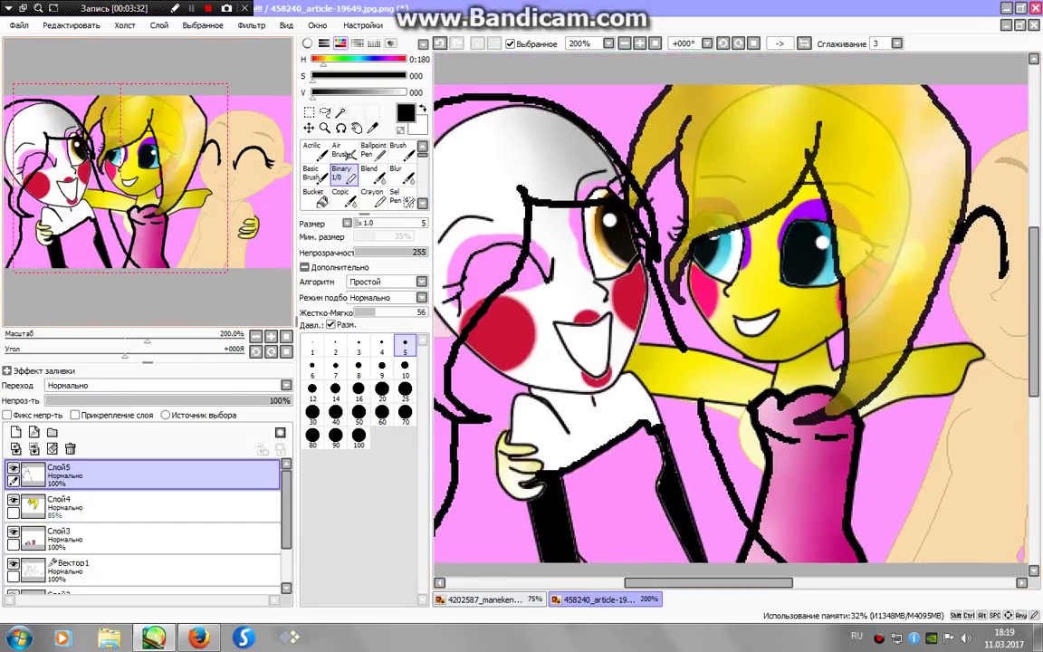
Choose the Bucket with white and hide layers Слой2, Слой1 and Вектор1 to isolate the hair outline for filling.
{"action": "left_click", "coordinate": [314, 197]}
{"action": "left_click_drag", "start_coordinate": [119, 177], "coordinate": [96, 190]}
{"action": "scroll", "coordinate": [145, 525], "scroll_direction": "down", "scroll_amount": 3}
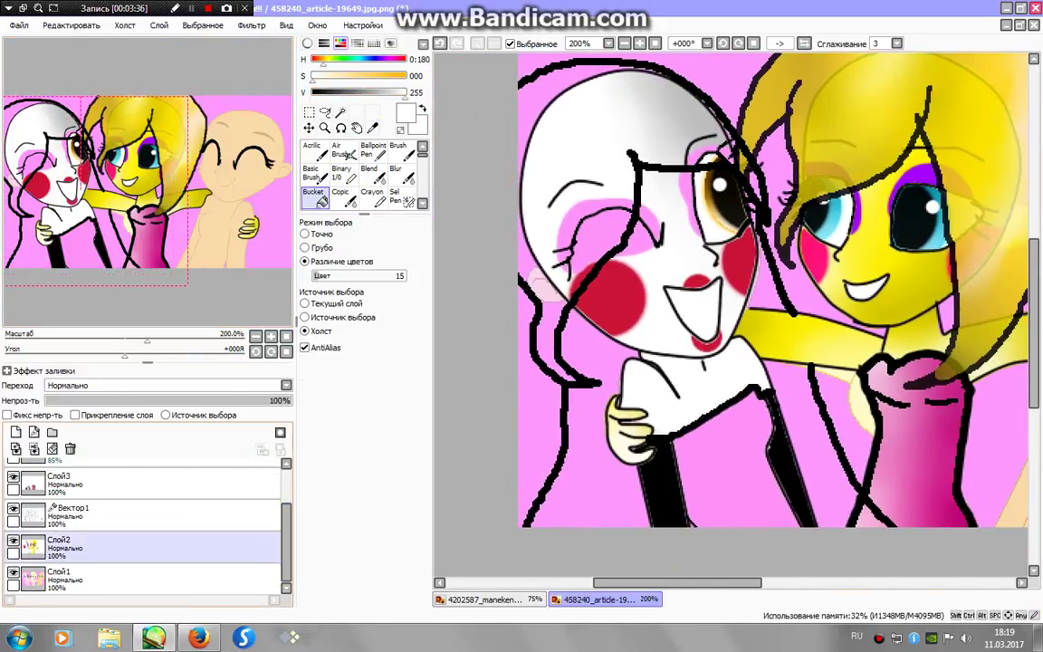
{"action": "left_click", "coordinate": [14, 546]}
{"action": "left_click", "coordinate": [13, 577]}
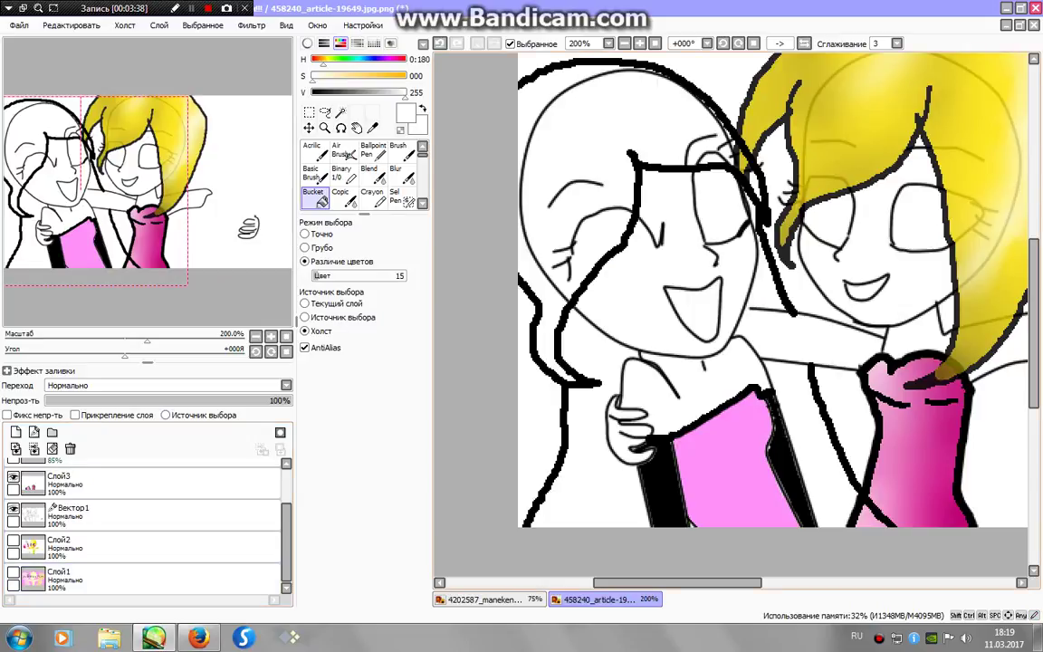
{"action": "left_click", "coordinate": [14, 510]}
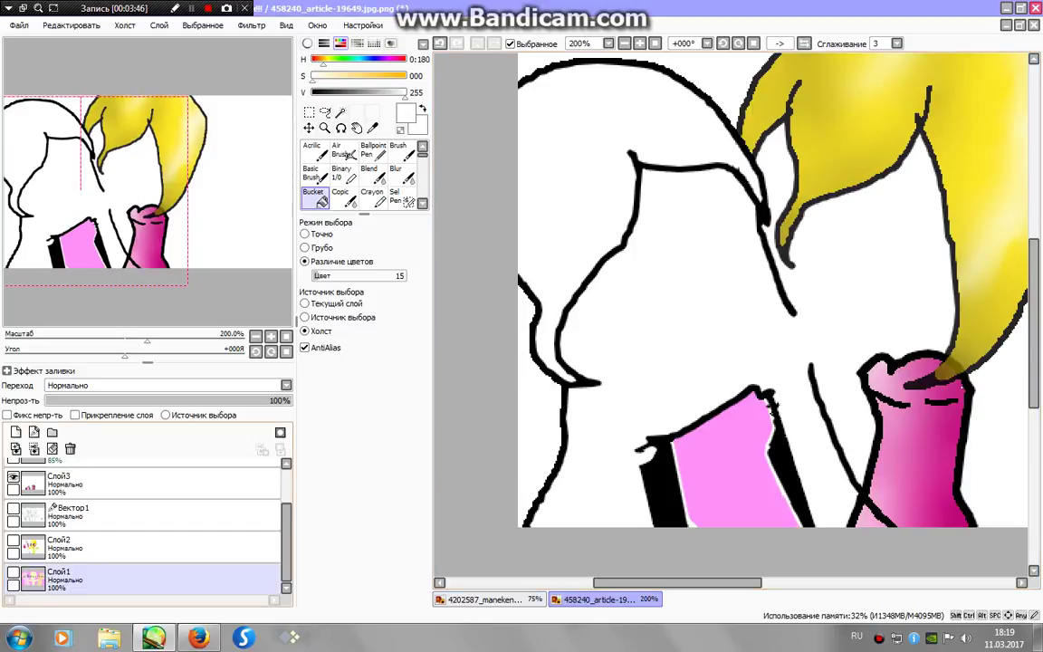
Fill the outlined hair white, show layers Слой1 and Слой2 again, and undo the fill that covers the dress outline.
{"action": "left_click", "coordinate": [63, 547]}
{"action": "left_click", "coordinate": [13, 573]}
{"action": "left_click", "coordinate": [14, 540]}
{"action": "left_click", "coordinate": [63, 578]}
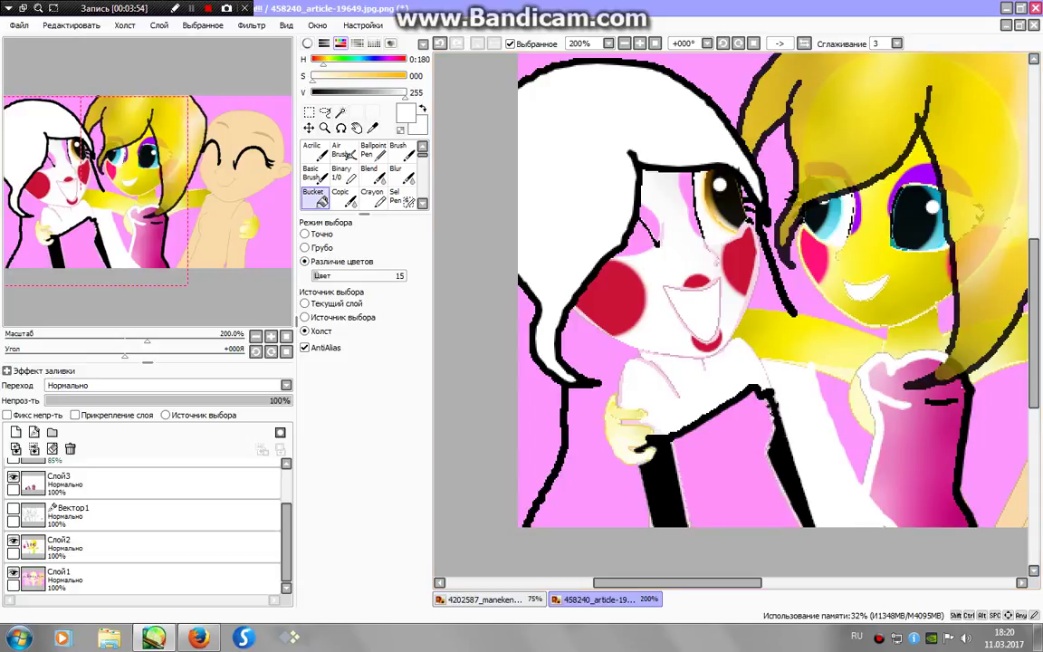
{"action": "key", "text": "ctrl+z"}
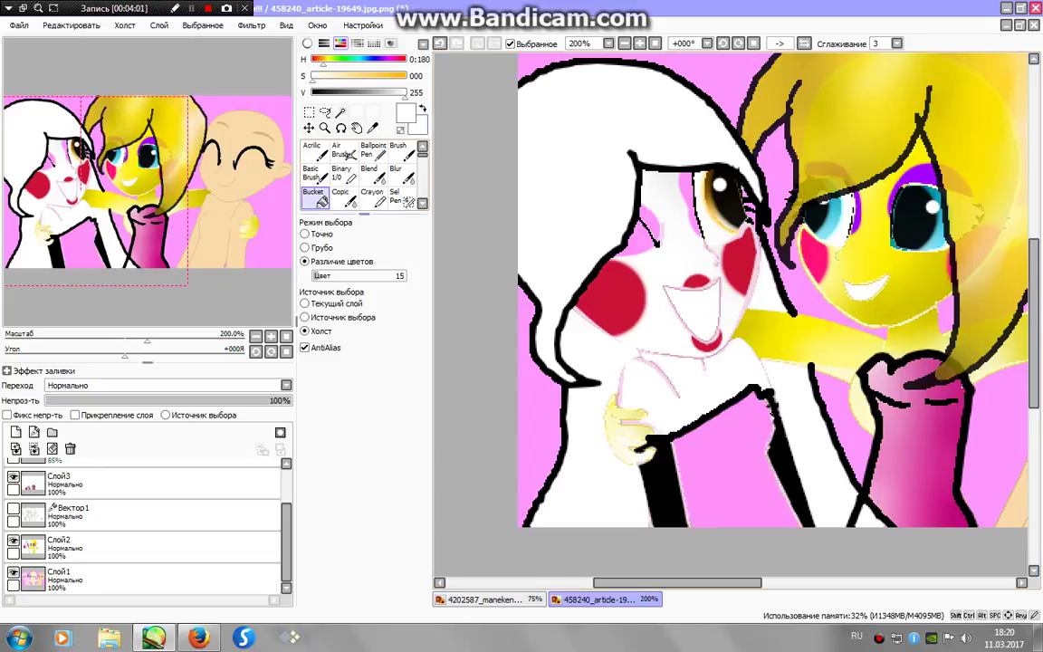
Return to the Binary tool with black and show layer Вектор1 again.
{"action": "key", "text": "b"}
{"action": "key", "text": "x"}
{"action": "left_click", "coordinate": [108, 514]}
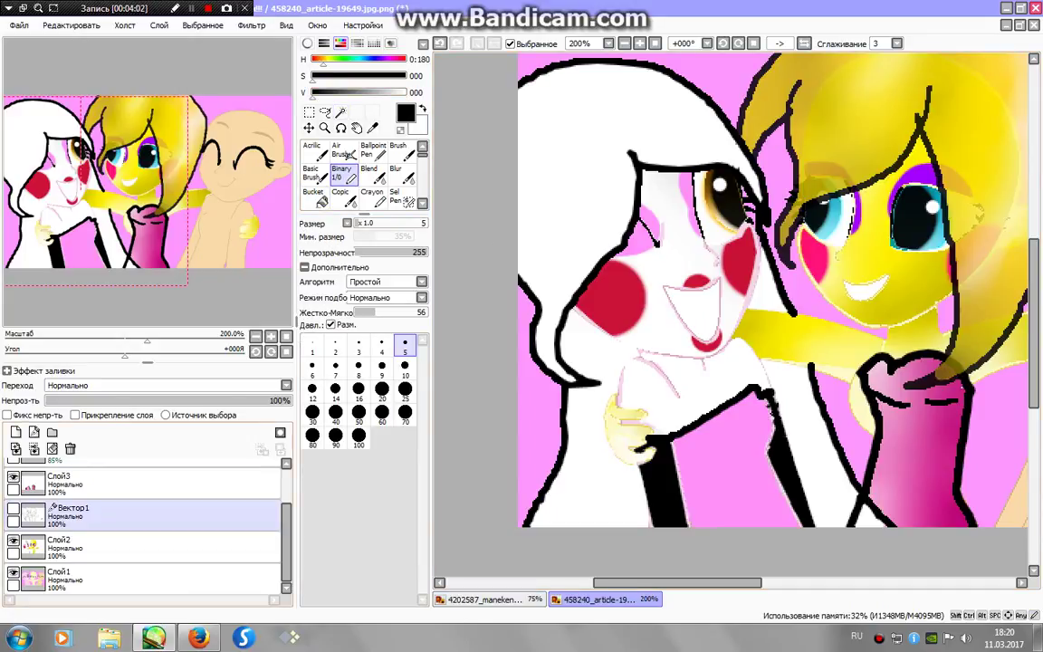
{"action": "left_click", "coordinate": [14, 509]}
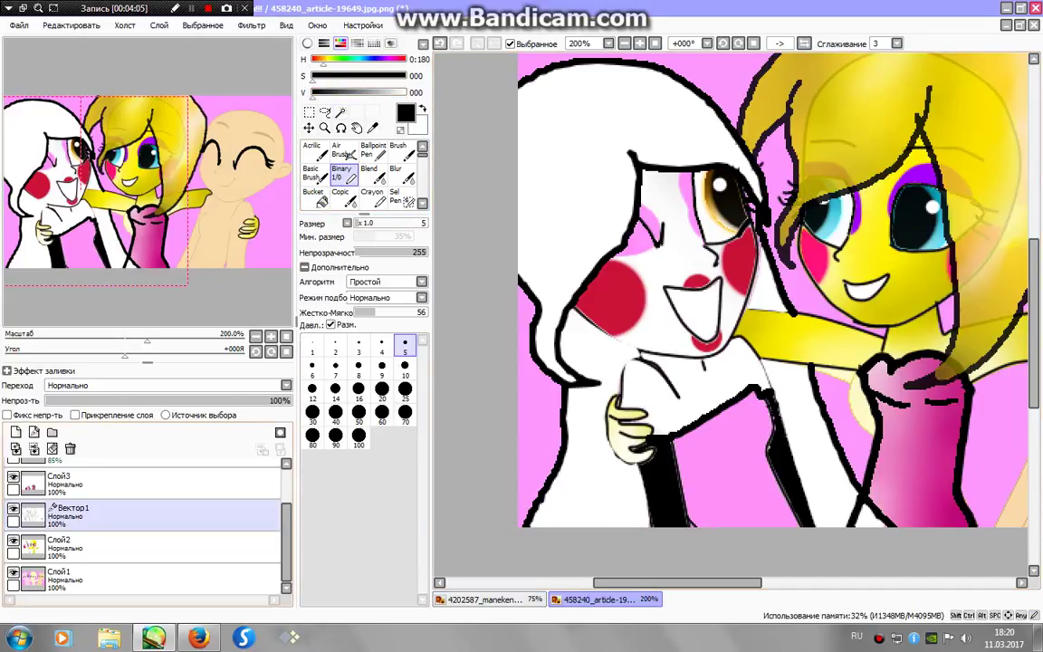
With the Binary tool at size 3, touch up the left figure's outlines in black and cover the dress's corner inside the hair with white.
{"action": "left_click", "coordinate": [358, 346]}
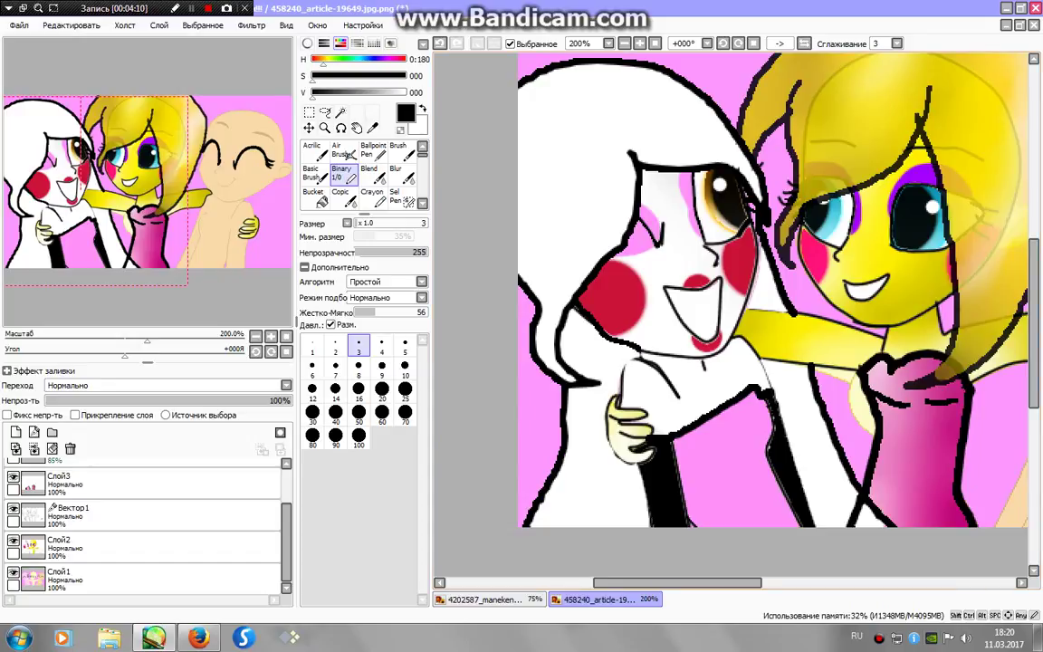
{"action": "left_click", "coordinate": [830, 474], "text": "alt"}
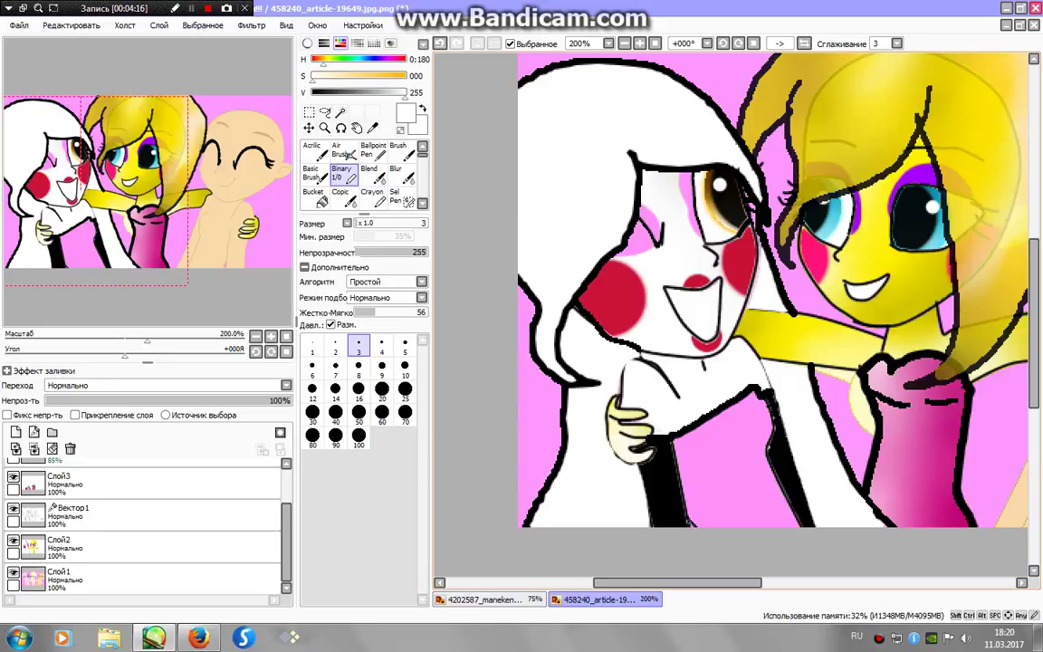
{"action": "left_click", "coordinate": [677, 514], "text": "alt"}
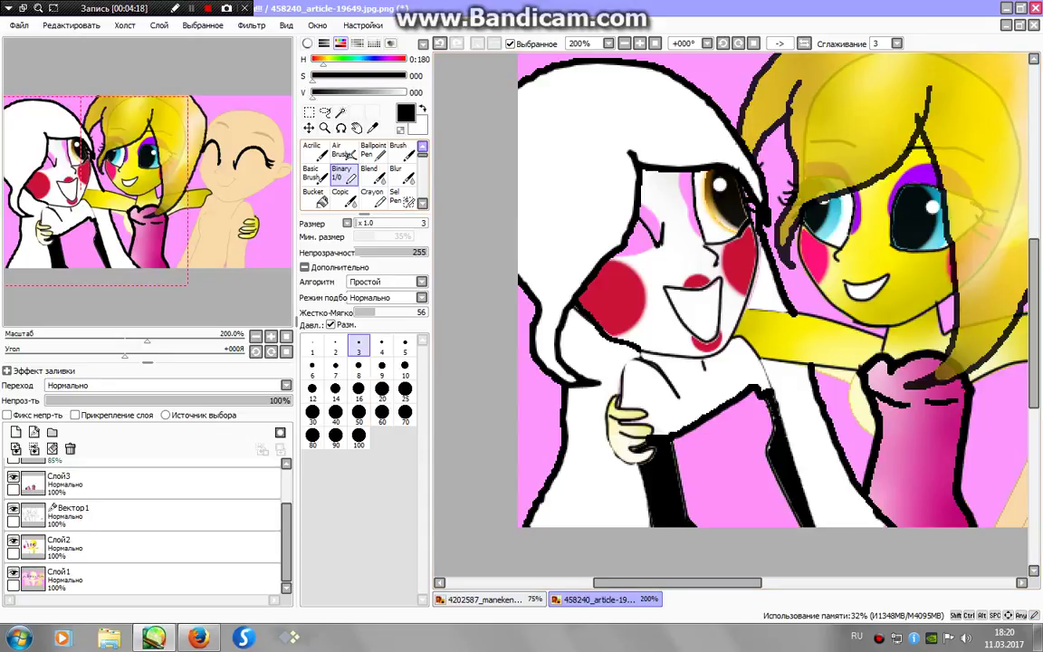
Select the left figure's white hair areas with the Magic Wand.
{"action": "left_click", "coordinate": [340, 110]}
{"action": "left_click", "coordinate": [579, 118]}
{"action": "left_click", "coordinate": [543, 380]}
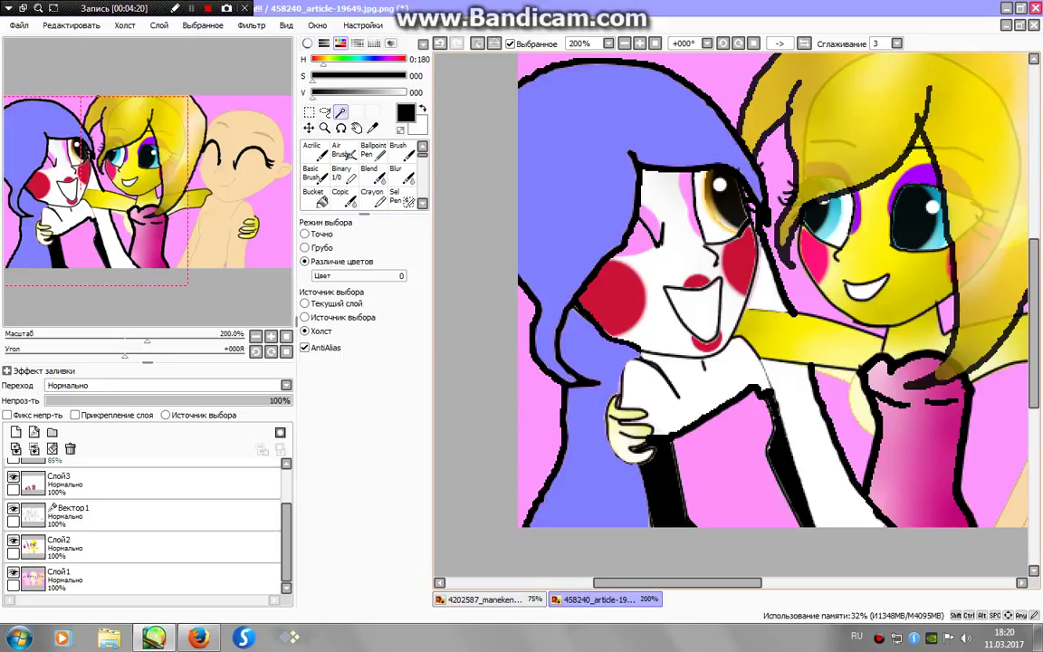
{"action": "key", "text": "Delete"}
Paint thin light-grey strokes with brightness 226 across the selected hair using the Binary tool at size 3.
{"action": "left_click", "coordinate": [341, 172]}
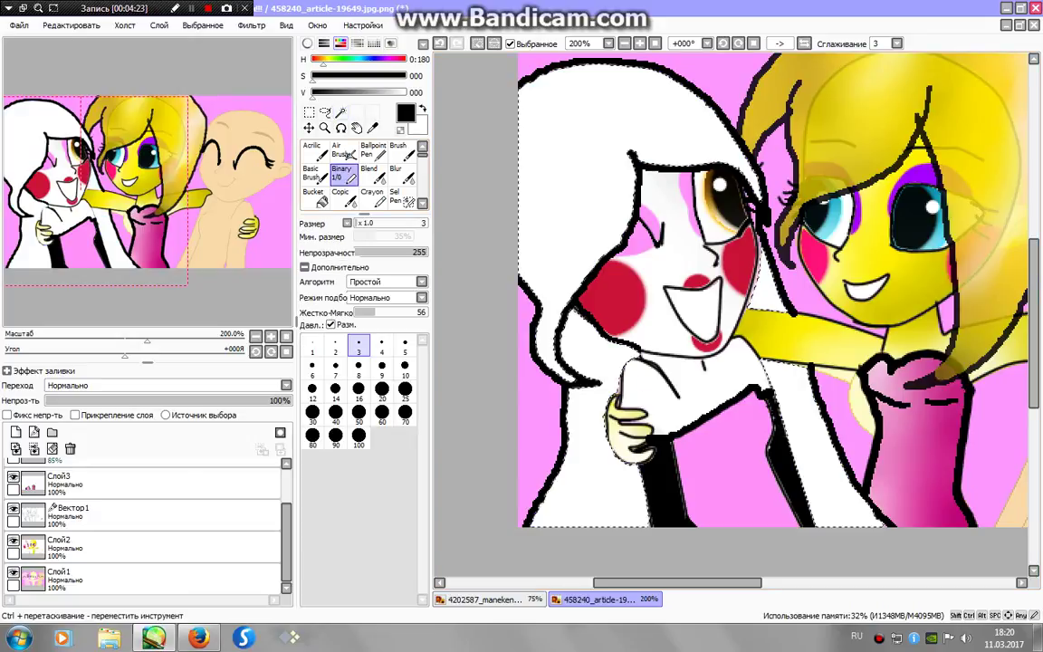
{"action": "left_click", "coordinate": [395, 93]}
{"action": "left_click_drag", "start_coordinate": [493, 98], "coordinate": [646, 100]}
{"action": "left_click_drag", "start_coordinate": [468, 125], "coordinate": [664, 127]}
{"action": "left_click_drag", "start_coordinate": [468, 166], "coordinate": [572, 168]}
{"action": "left_click_drag", "start_coordinate": [468, 236], "coordinate": [544, 237]}
{"action": "left_click_drag", "start_coordinate": [511, 364], "coordinate": [544, 365]}
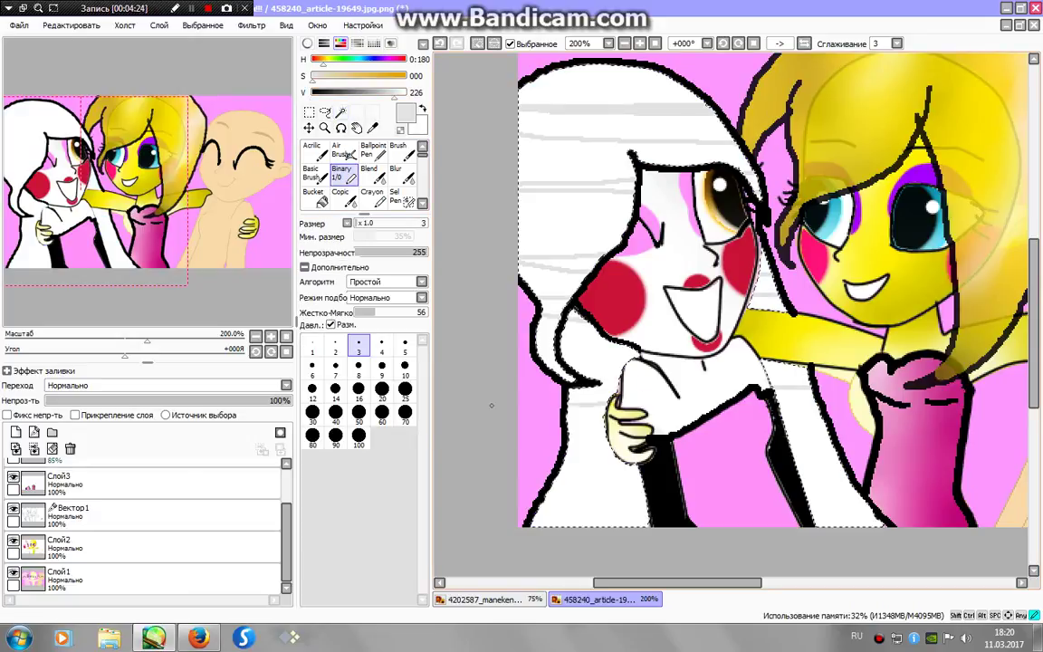
{"action": "left_click_drag", "start_coordinate": [506, 424], "coordinate": [578, 425]}
{"action": "left_click_drag", "start_coordinate": [520, 473], "coordinate": [581, 446]}
Add thicker light-grey strokes throughout the selected hair with the Binary tool at size 10.
{"action": "left_click", "coordinate": [405, 366]}
{"action": "left_click_drag", "start_coordinate": [507, 412], "coordinate": [557, 407]}
{"action": "left_click_drag", "start_coordinate": [485, 457], "coordinate": [567, 453]}
{"action": "left_click_drag", "start_coordinate": [469, 156], "coordinate": [574, 154]}
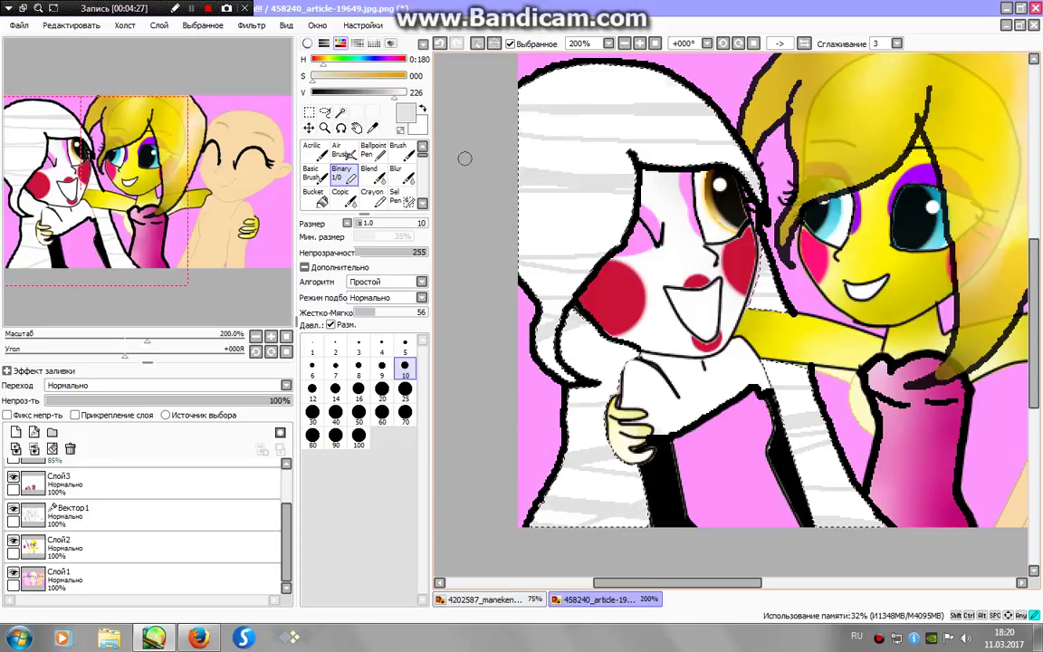
{"action": "left_click_drag", "start_coordinate": [485, 65], "coordinate": [596, 68]}
{"action": "left_click_drag", "start_coordinate": [529, 86], "coordinate": [614, 81]}
{"action": "left_click_drag", "start_coordinate": [468, 218], "coordinate": [567, 213]}
{"action": "left_click_drag", "start_coordinate": [469, 240], "coordinate": [542, 237]}
Paint dark-grey bands with brightness 68 across the crown, side curl and lower strands of the selected hair.
{"action": "left_click", "coordinate": [337, 93]}
{"action": "left_click_drag", "start_coordinate": [471, 120], "coordinate": [697, 123]}
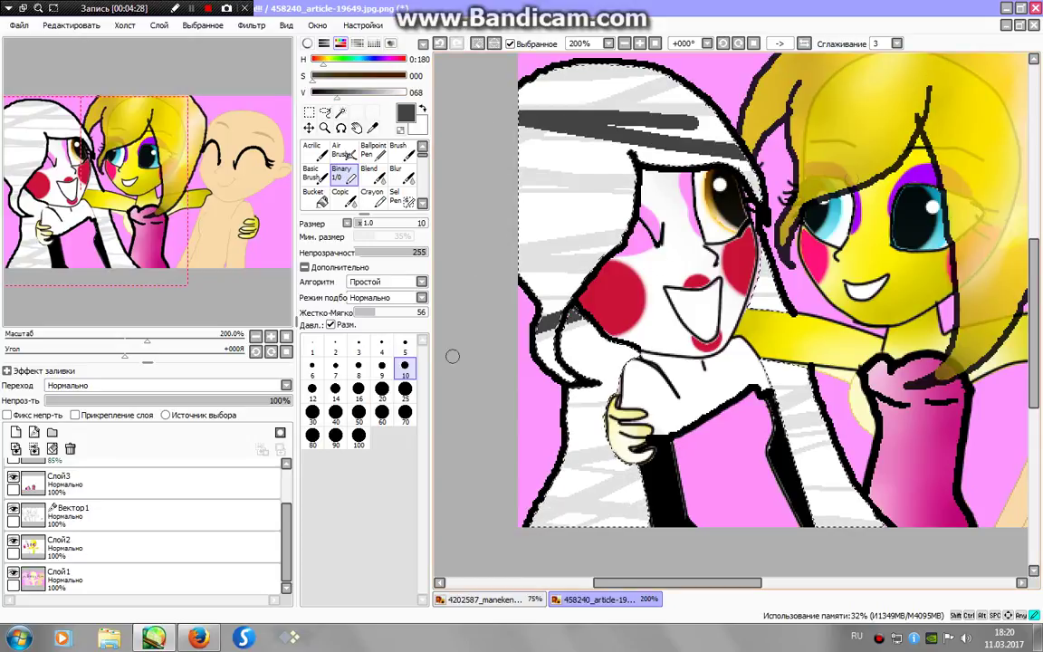
{"action": "left_click_drag", "start_coordinate": [449, 356], "coordinate": [579, 362]}
{"action": "left_click_drag", "start_coordinate": [707, 385], "coordinate": [833, 426]}
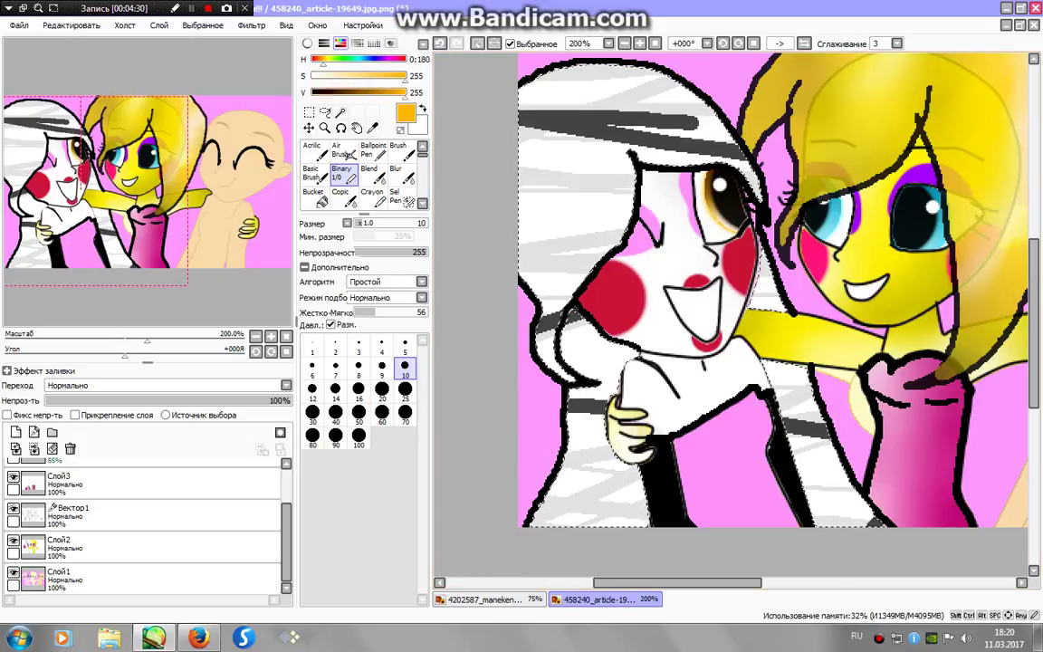
Pick white and paint strokes over the dark-grey bands, leaving only thin dark slivers in the hair.
{"action": "left_click", "coordinate": [591, 134], "text": "alt"}
{"action": "left_click_drag", "start_coordinate": [521, 122], "coordinate": [674, 118]}
{"action": "left_click_drag", "start_coordinate": [521, 100], "coordinate": [630, 86]}
{"action": "left_click_drag", "start_coordinate": [520, 163], "coordinate": [574, 161]}
{"action": "left_click_drag", "start_coordinate": [521, 65], "coordinate": [616, 77]}
{"action": "left_click_drag", "start_coordinate": [705, 389], "coordinate": [745, 373]}
{"action": "left_click_drag", "start_coordinate": [520, 462], "coordinate": [563, 457]}
{"action": "left_click_drag", "start_coordinate": [732, 471], "coordinate": [795, 466]}
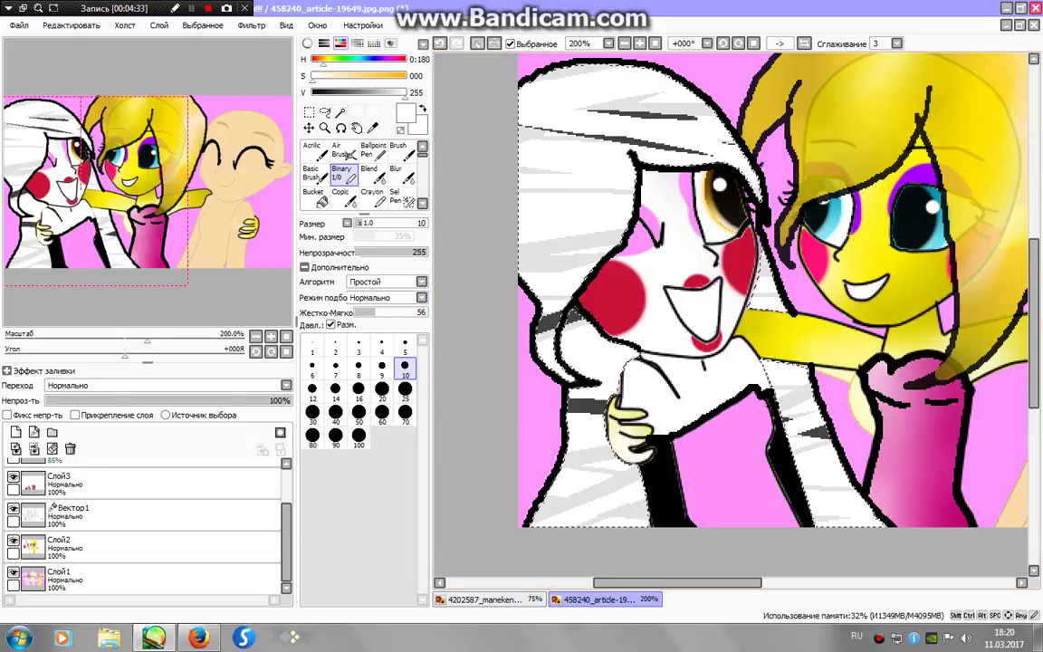
Smooth the grey and white strokes across the selected hair with the Blur tool at size 50, and clear the selection.
{"action": "left_click", "coordinate": [396, 172]}
{"action": "mouse_move", "coordinate": [520, 104]}
{"action": "left_mouse_down"}
{"action": "mouse_move", "coordinate": [625, 99]}
{"action": "mouse_move", "coordinate": [598, 95]}
{"action": "left_mouse_up"}
{"action": "left_click", "coordinate": [405, 508]}
{"action": "left_click_drag", "start_coordinate": [521, 109], "coordinate": [661, 127]}
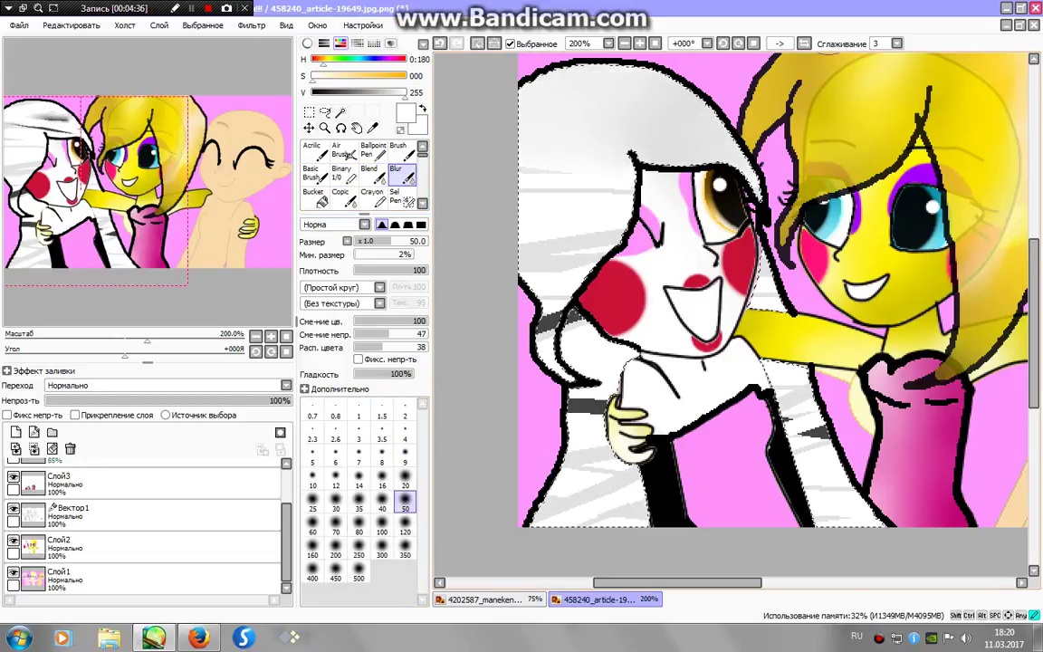
{"action": "left_click_drag", "start_coordinate": [525, 208], "coordinate": [752, 163]}
{"action": "left_click_drag", "start_coordinate": [475, 253], "coordinate": [562, 312]}
{"action": "left_click_drag", "start_coordinate": [516, 345], "coordinate": [580, 452]}
{"action": "left_click_drag", "start_coordinate": [716, 371], "coordinate": [760, 425]}
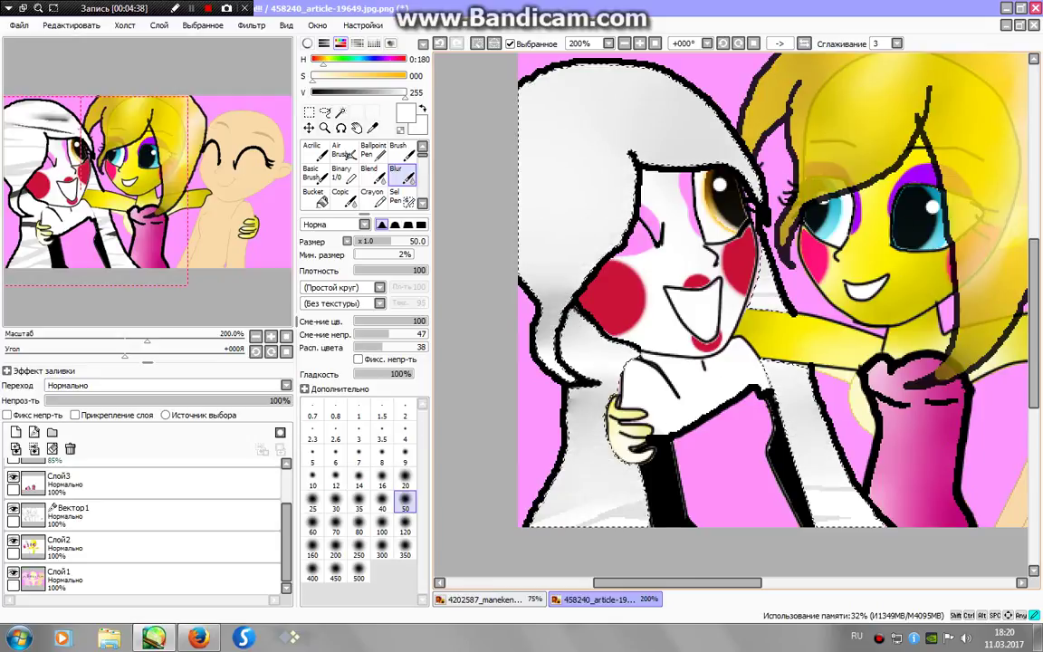
{"action": "left_click_drag", "start_coordinate": [507, 457], "coordinate": [580, 471]}
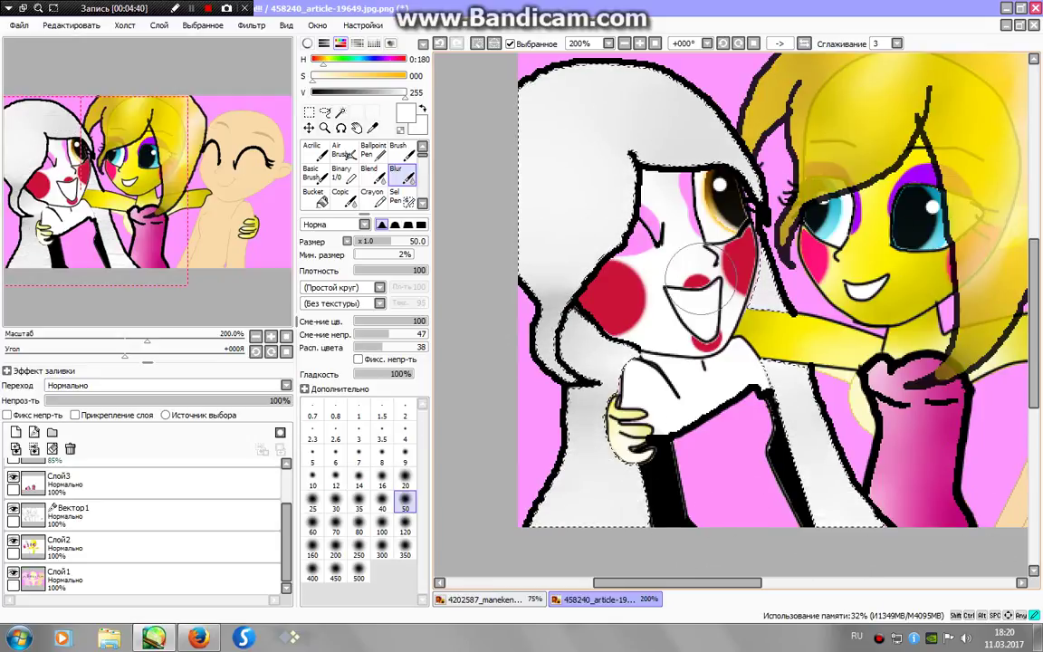
{"action": "key", "text": "ctrl+d"}
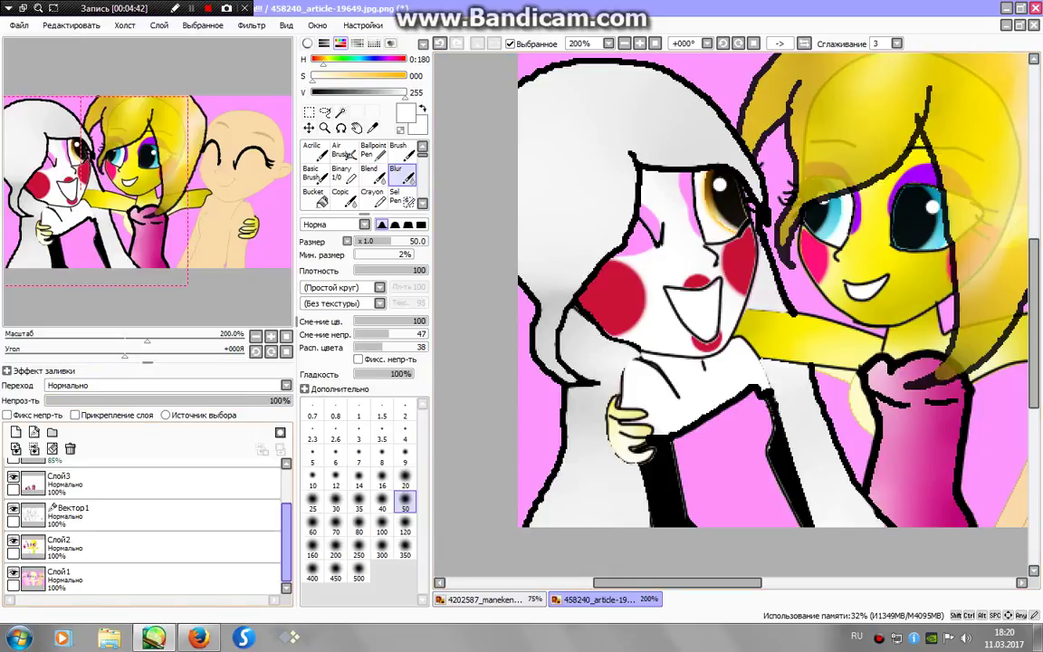
Set the opacity of the left figure's hair layer to 85%.
{"action": "left_click", "coordinate": [15, 432]}
{"action": "left_click_drag", "start_coordinate": [588, 100], "coordinate": [543, 299]}
{"action": "left_click", "coordinate": [246, 400]}
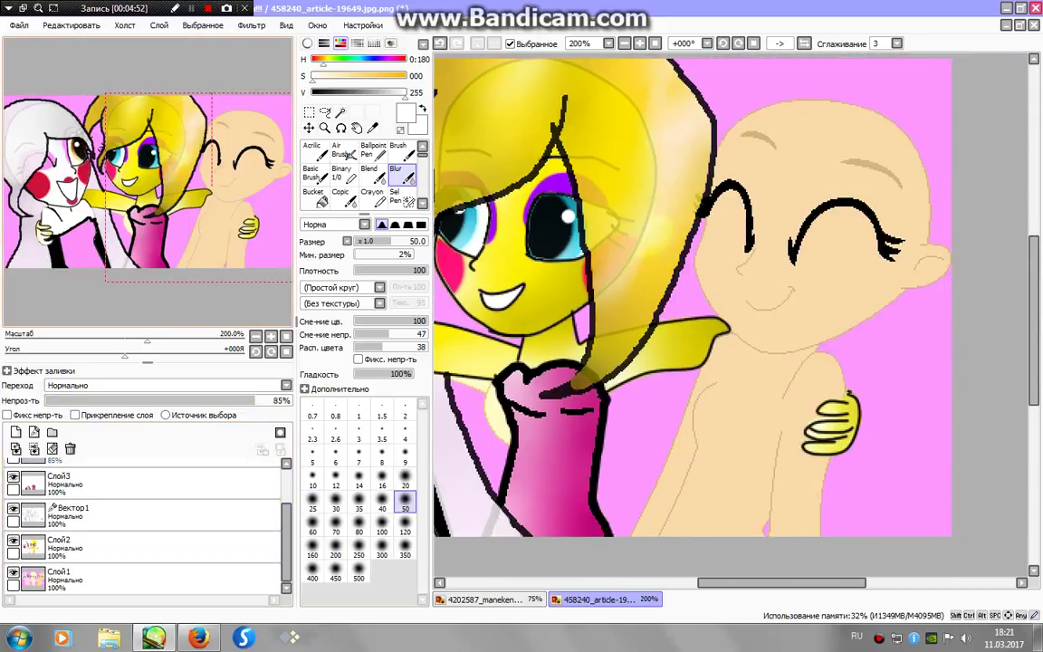
Draw a rough black size 4 curve across the right figure's head on the Вектор1 layer with the Curve tool.
{"action": "left_click", "coordinate": [59, 589]}
{"action": "left_click", "coordinate": [73, 512]}
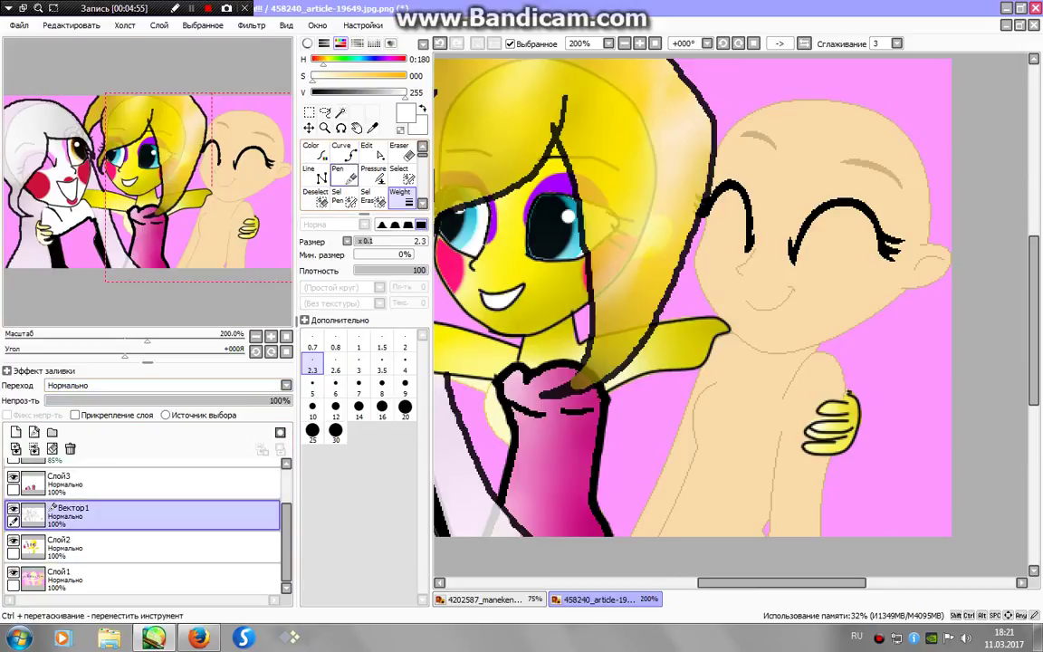
{"action": "left_click", "coordinate": [312, 92]}
{"action": "left_click", "coordinate": [405, 365]}
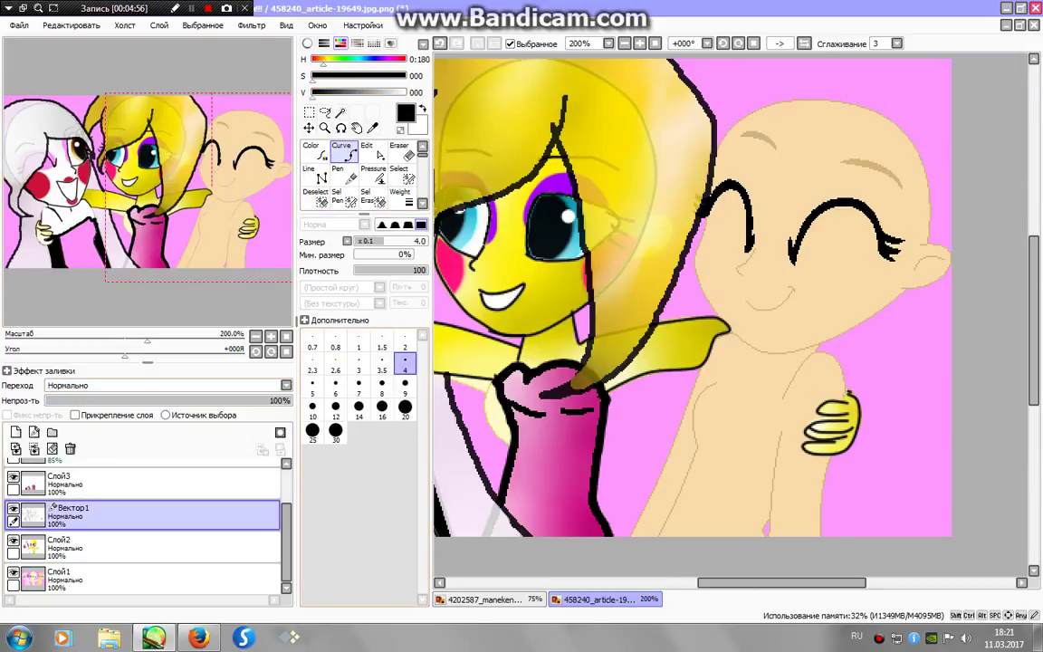
{"action": "left_click", "coordinate": [718, 149]}
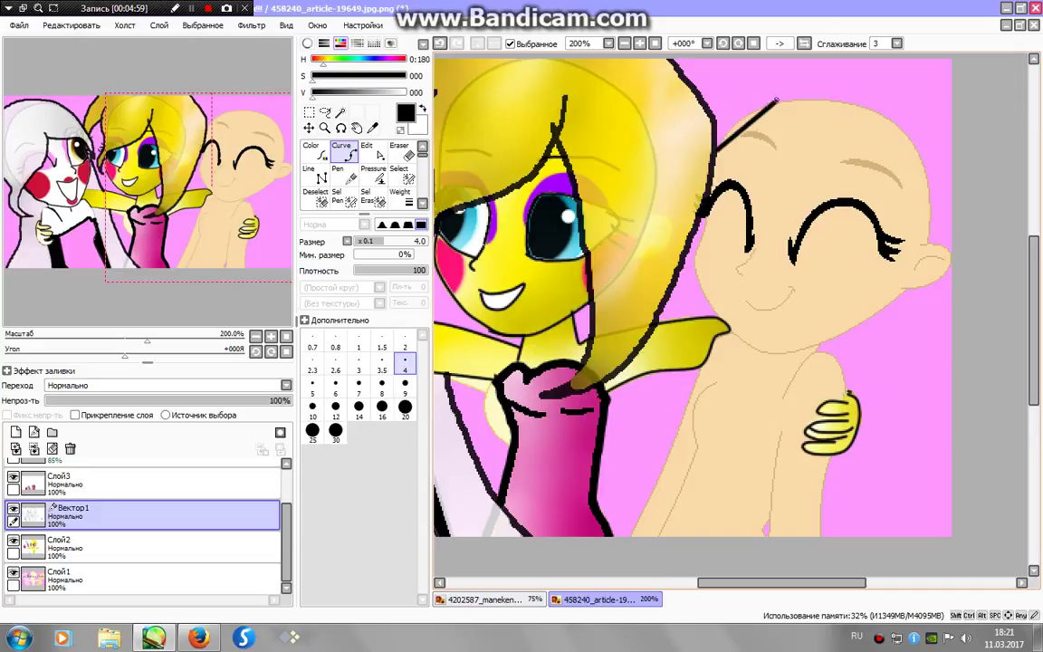
{"action": "left_click", "coordinate": [766, 355]}
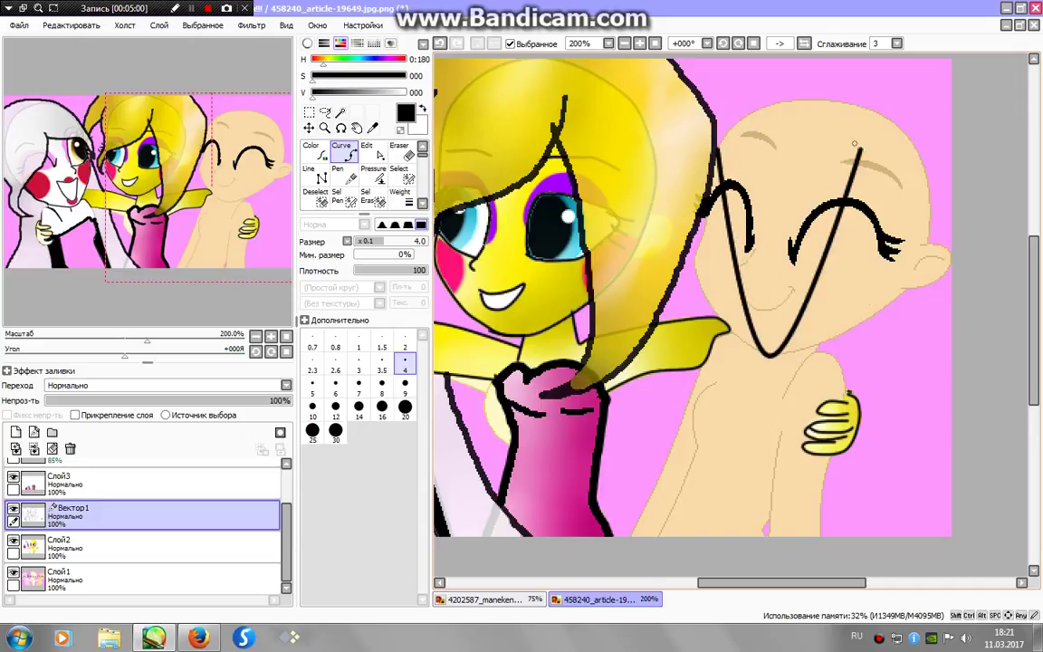
{"action": "left_click", "coordinate": [857, 107]}
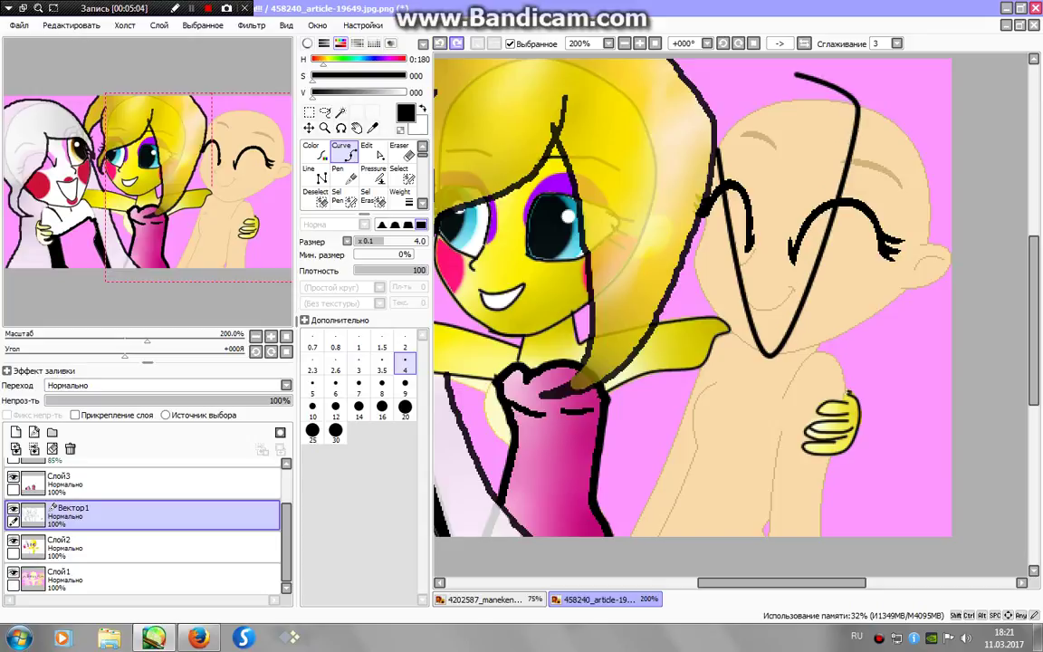
{"action": "key", "text": "Return"}
Reshape the new curve with the Edit tool so it follows the right figure's cheeks, chin and skull.
{"action": "left_click", "coordinate": [379, 155]}
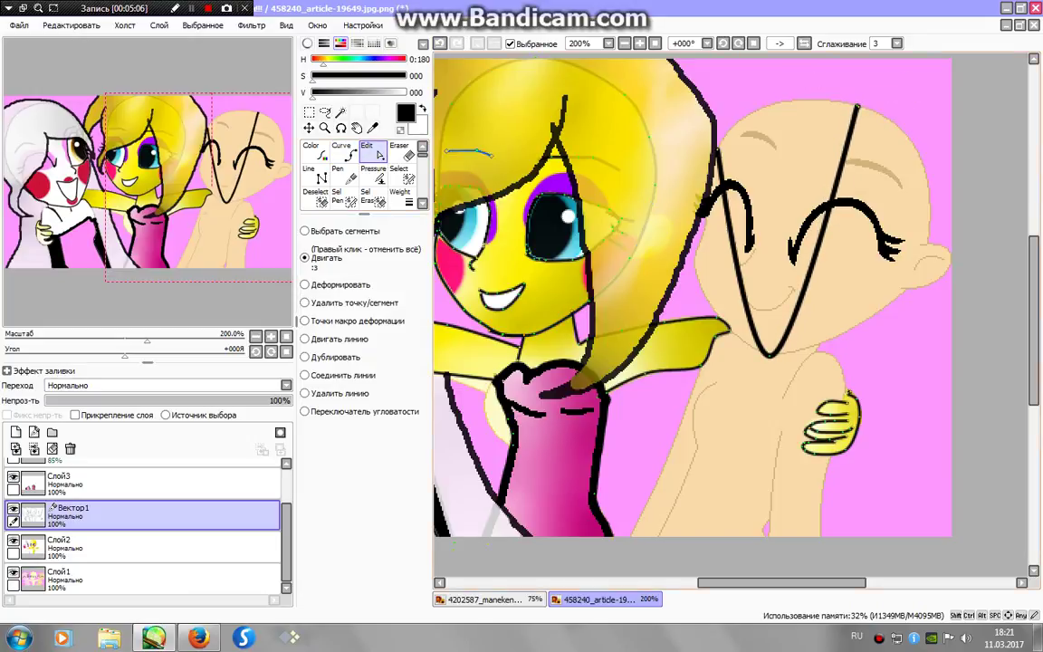
{"action": "left_click_drag", "start_coordinate": [745, 254], "coordinate": [703, 279]}
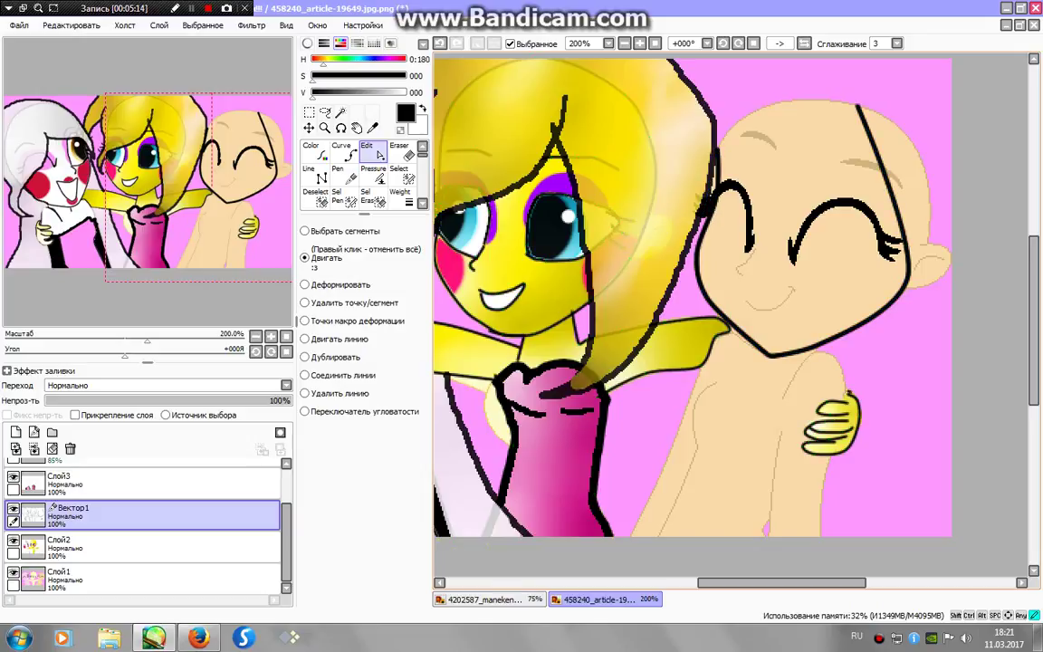
{"action": "left_click_drag", "start_coordinate": [716, 148], "coordinate": [720, 154]}
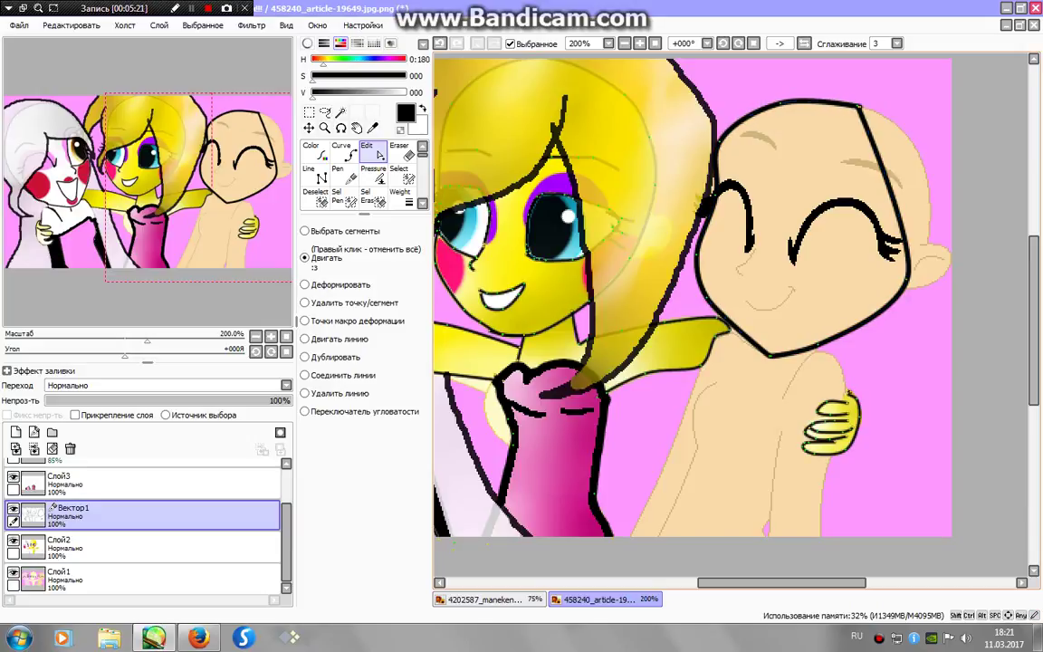
{"action": "left_click_drag", "start_coordinate": [892, 190], "coordinate": [926, 195]}
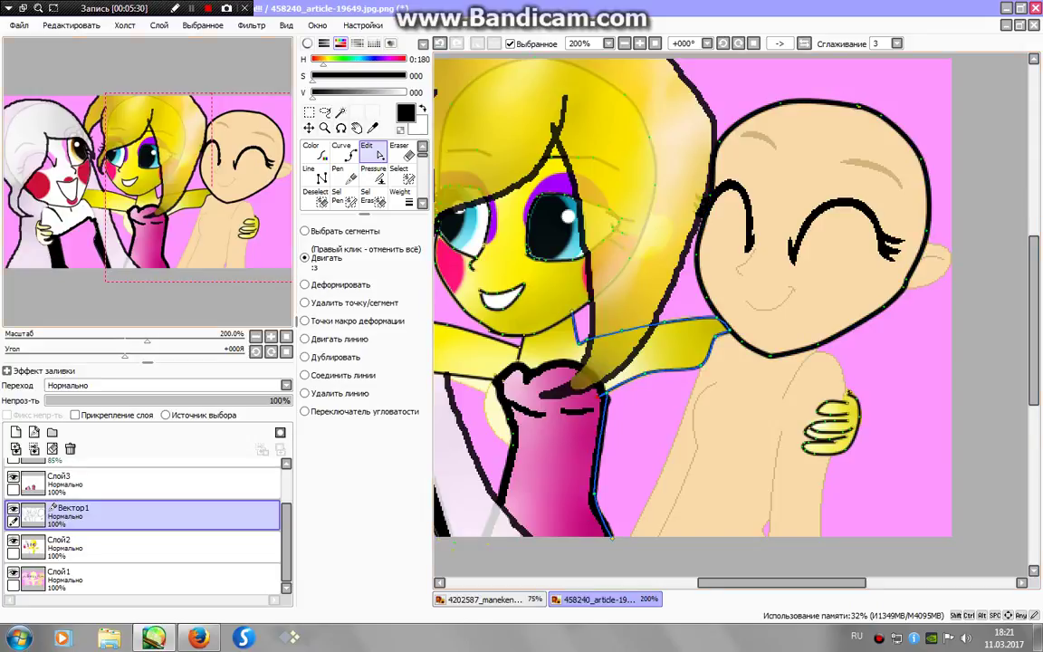
Draw a black curve around the right figure's shoulder down to the yellow hand, and round it to fit.
{"action": "scroll", "coordinate": [693, 298], "scroll_direction": "down", "scroll_amount": 3}
{"action": "key", "text": "ctrl"}
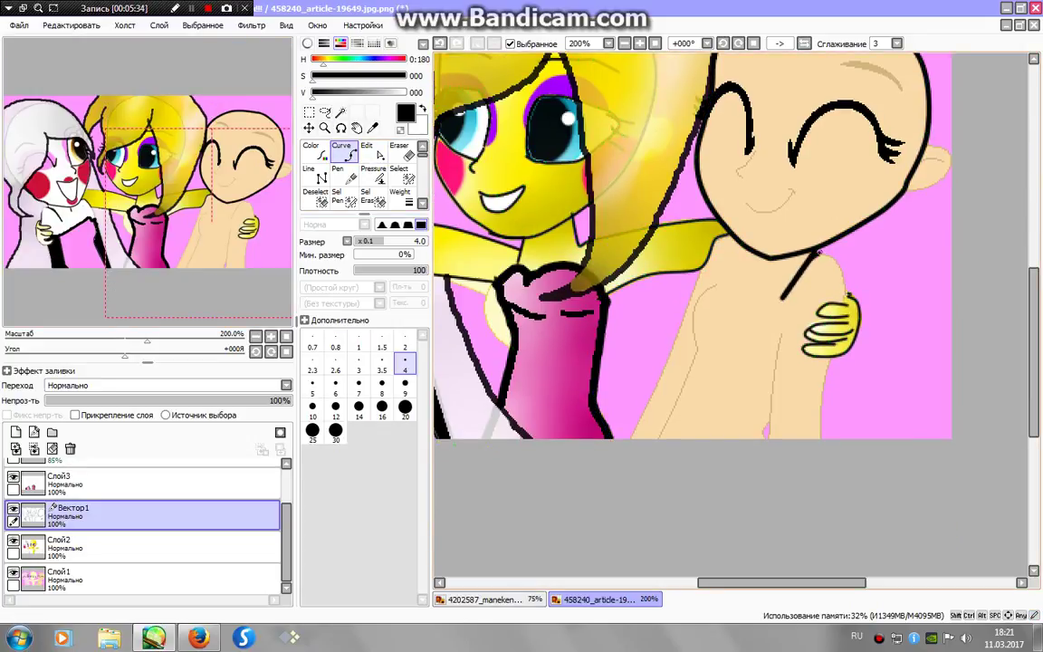
{"action": "left_click", "coordinate": [820, 255]}
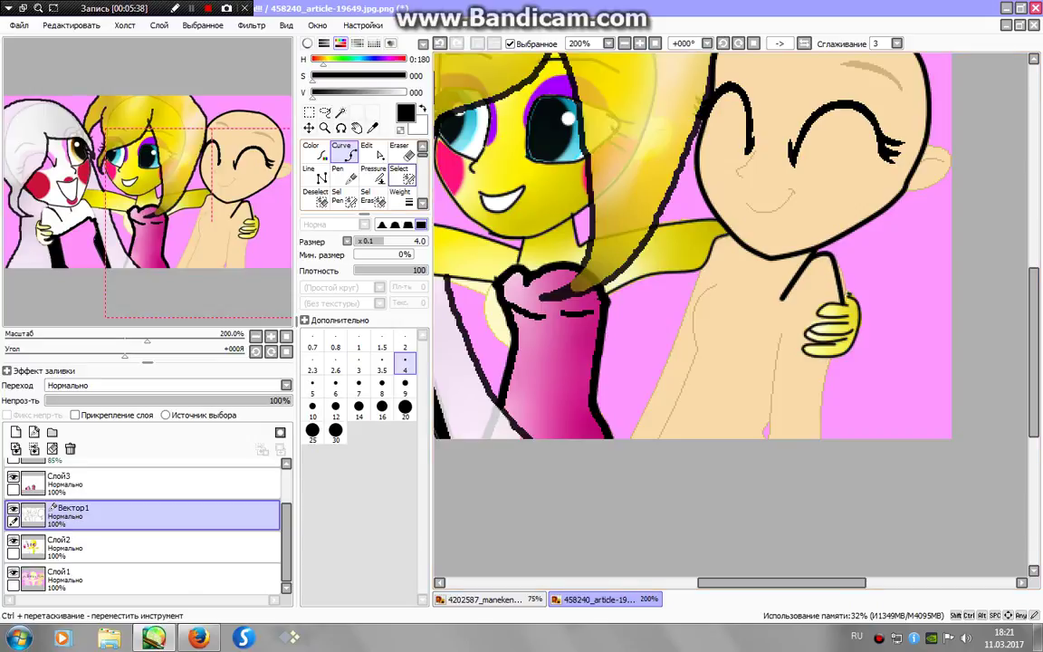
{"action": "left_click", "coordinate": [373, 152]}
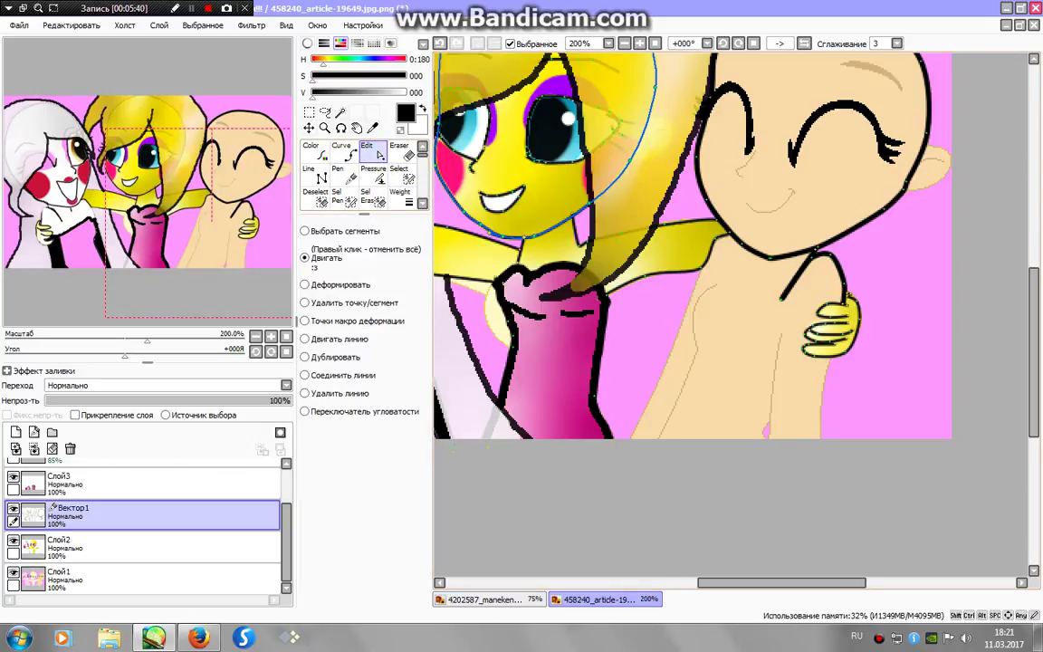
Trace the right figure's arms and torso sides with black size 4 curves down to the canvas edge.
{"action": "left_click", "coordinate": [341, 152]}
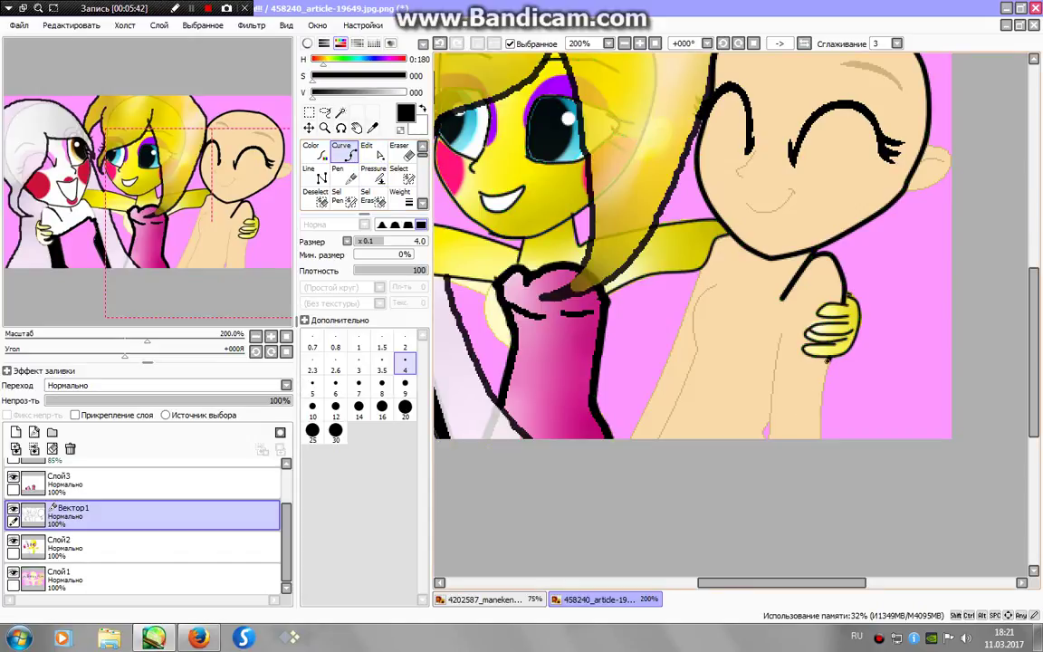
{"action": "left_click", "coordinate": [825, 361]}
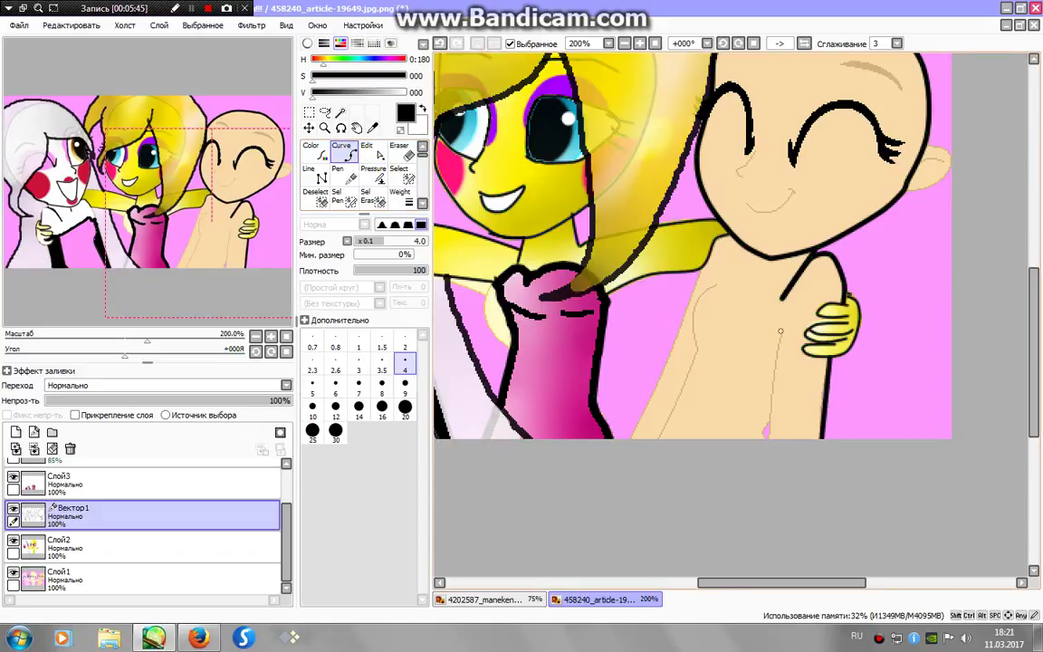
{"action": "double_click", "coordinate": [769, 443]}
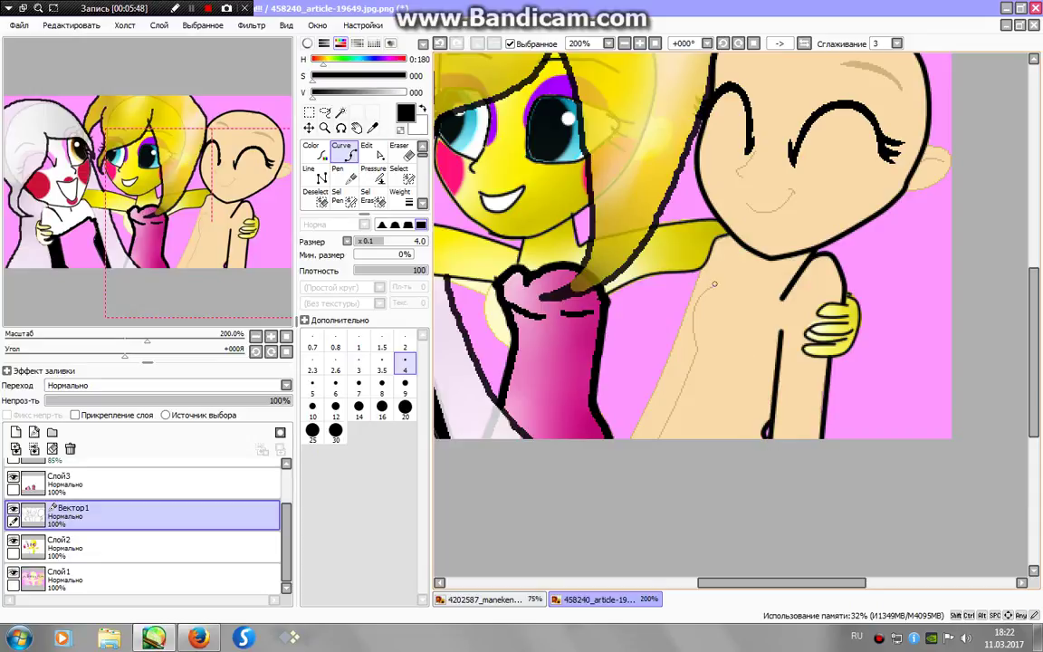
{"action": "left_click", "coordinate": [715, 284]}
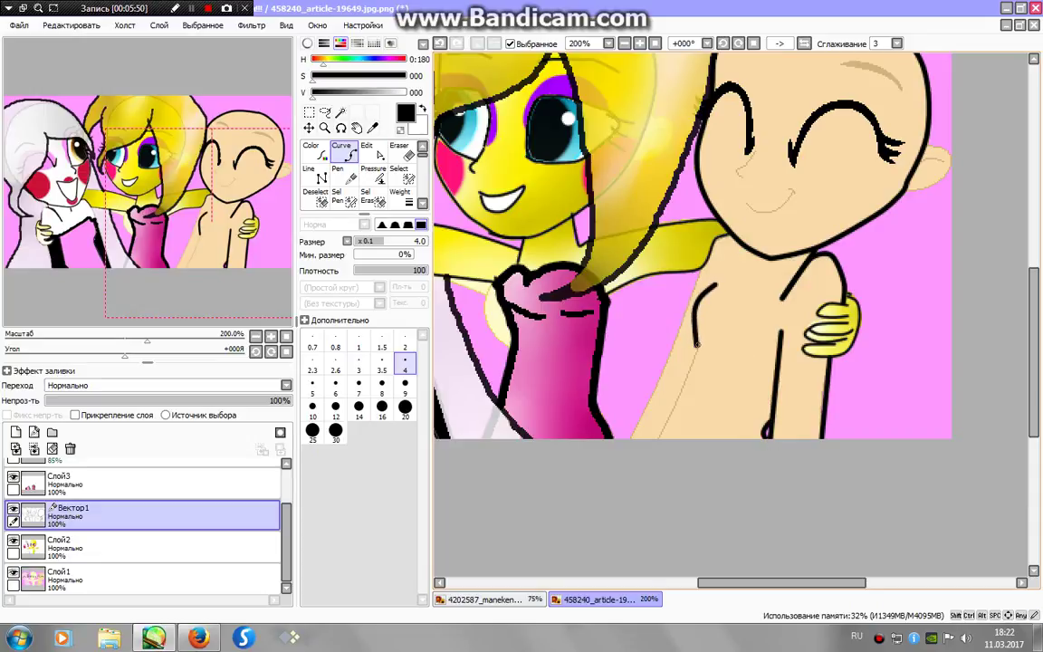
{"action": "double_click", "coordinate": [655, 456]}
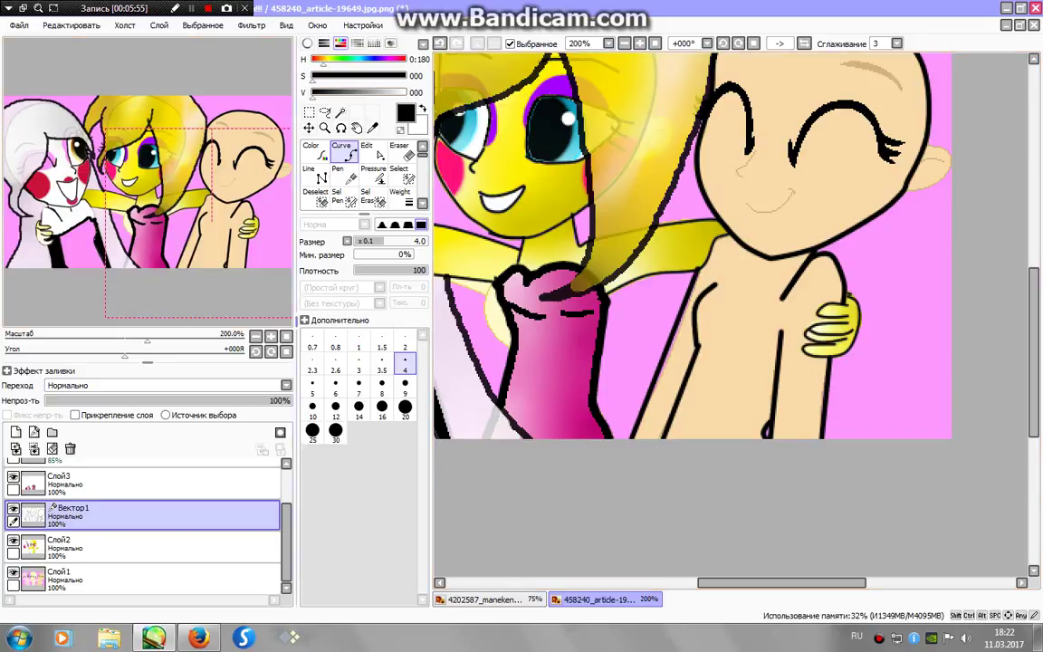
{"action": "left_click", "coordinate": [374, 152]}
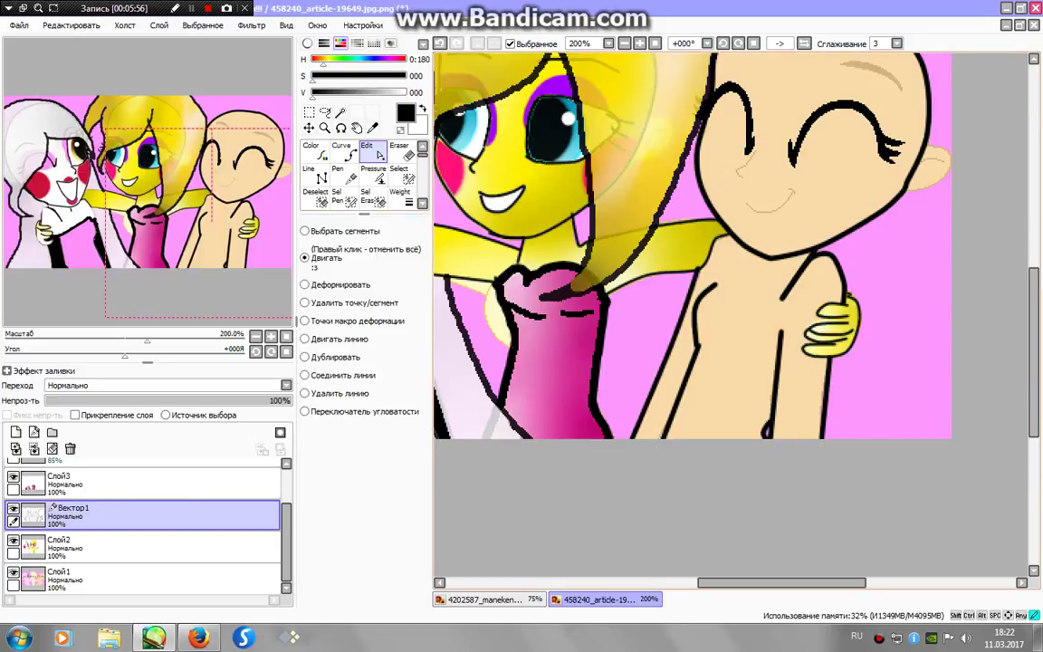
{"action": "left_click", "coordinate": [340, 112]}
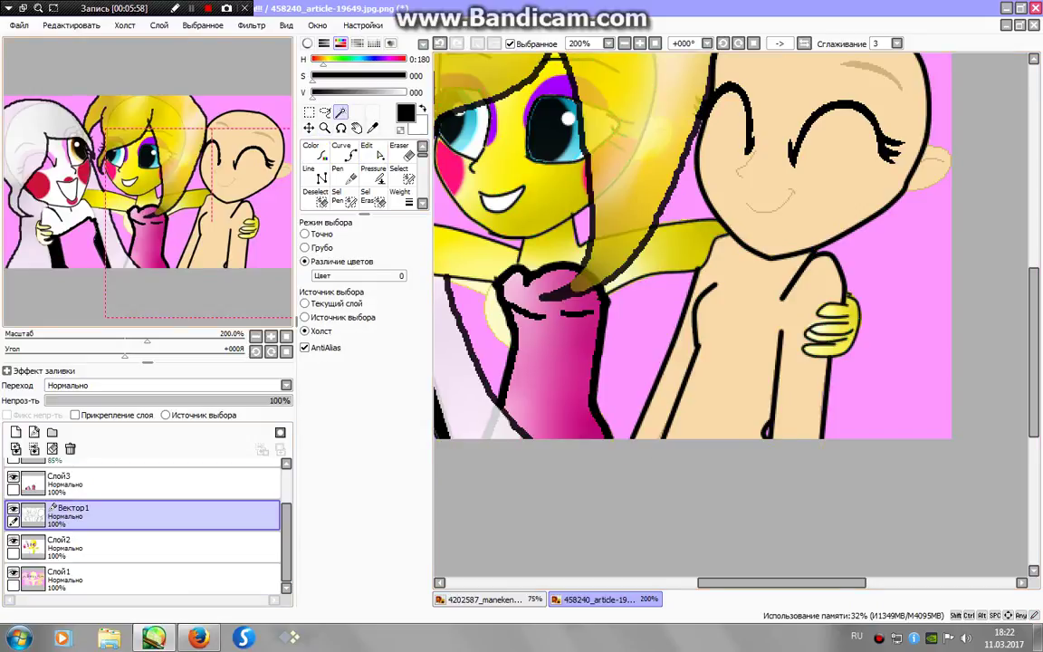
Trace the right figure's smiling mouth and nose with black size 4 curves.
{"action": "scroll", "coordinate": [688, 299], "scroll_direction": "up", "scroll_amount": 3}
{"action": "scroll", "coordinate": [688, 299], "scroll_direction": "up", "scroll_amount": 1}
{"action": "left_click", "coordinate": [342, 152]}
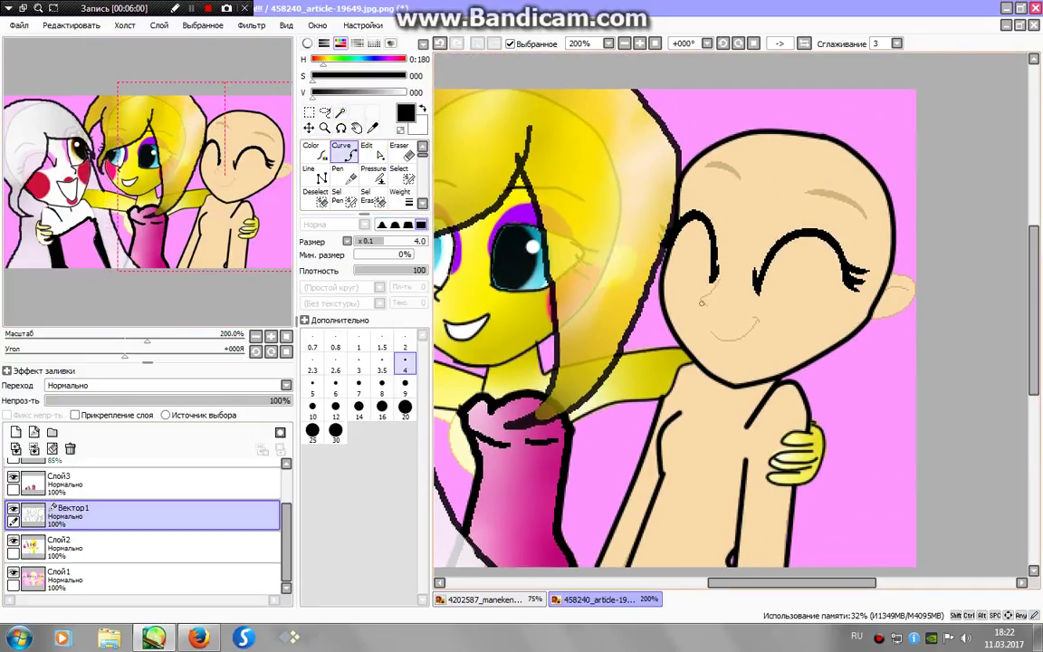
{"action": "left_click", "coordinate": [715, 337]}
{"action": "double_click", "coordinate": [756, 319]}
{"action": "double_click", "coordinate": [709, 303]}
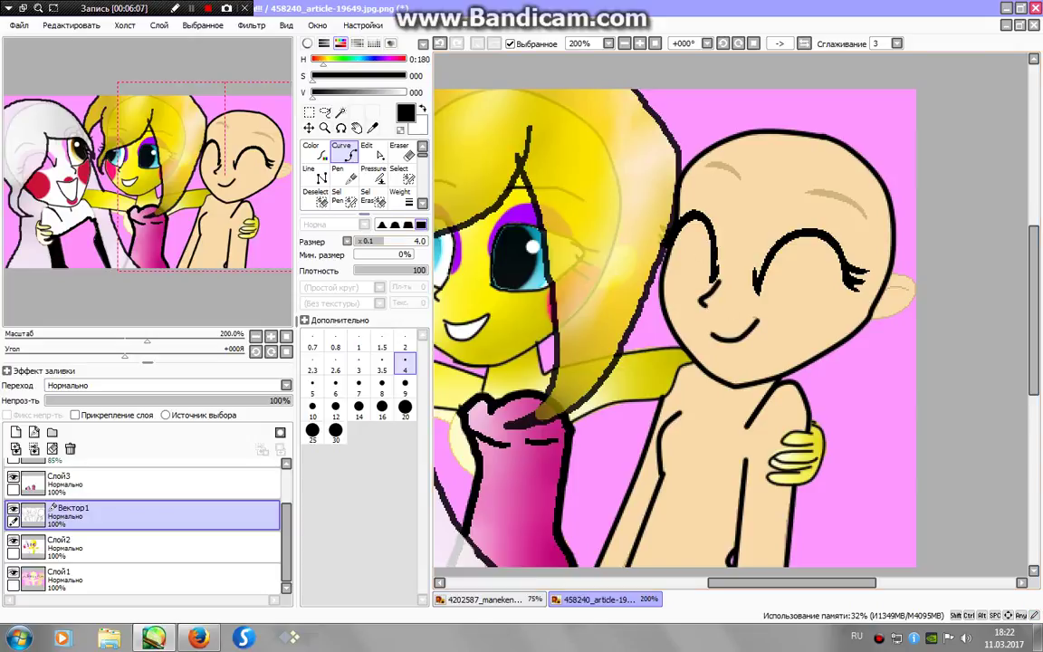
Add eyelash strokes and trace both eyebrows of the right figure with the vector Pen at size 4.
{"action": "left_click", "coordinate": [344, 174]}
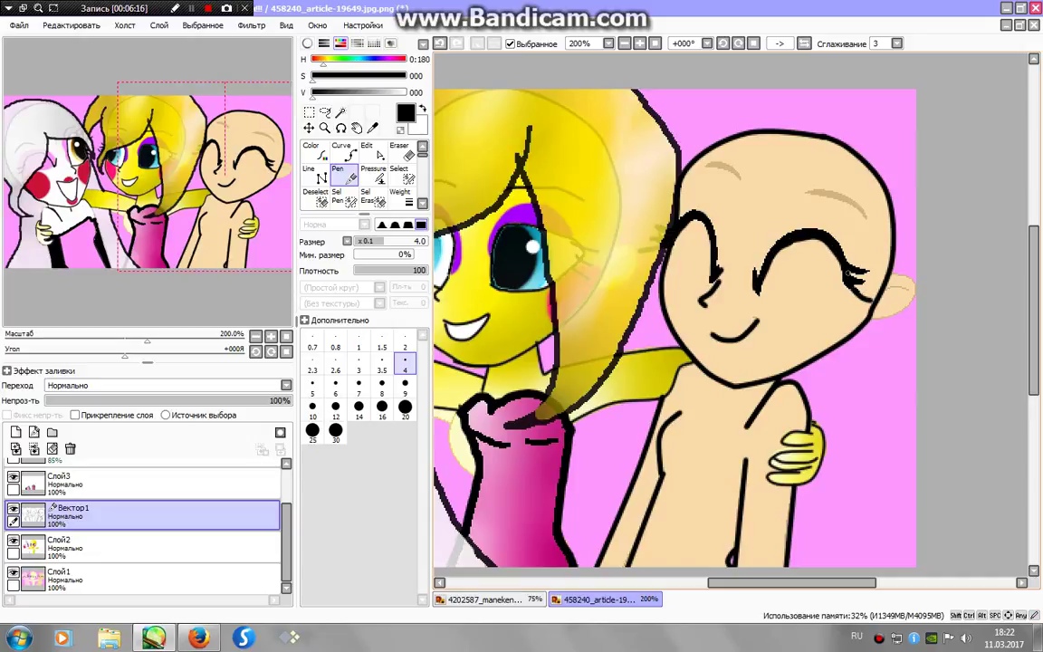
{"action": "left_click_drag", "start_coordinate": [871, 218], "coordinate": [808, 188]}
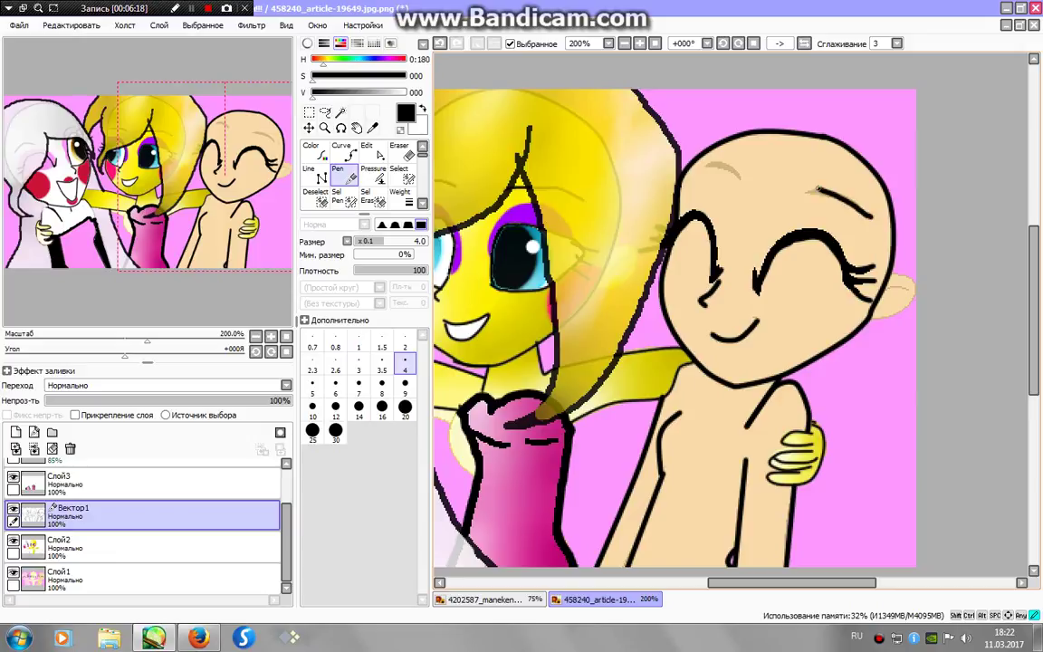
{"action": "left_click_drag", "start_coordinate": [710, 163], "coordinate": [741, 177]}
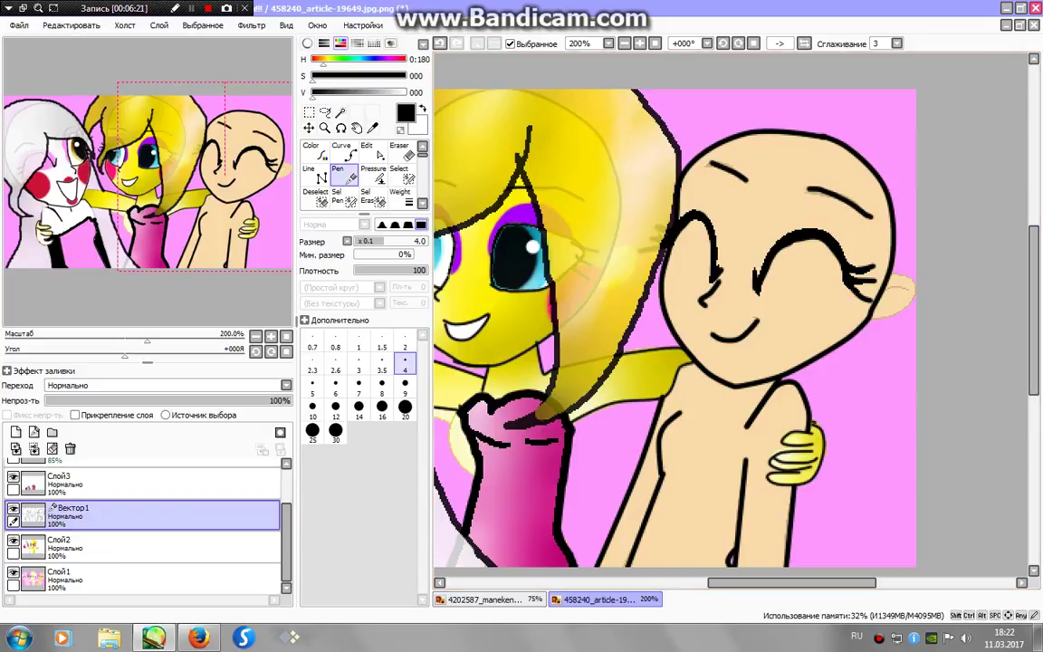
Thin the right figure's eyebrow, nose, mouth, head and body lines to 2.3 with the Weight tool.
{"action": "left_click", "coordinate": [399, 194]}
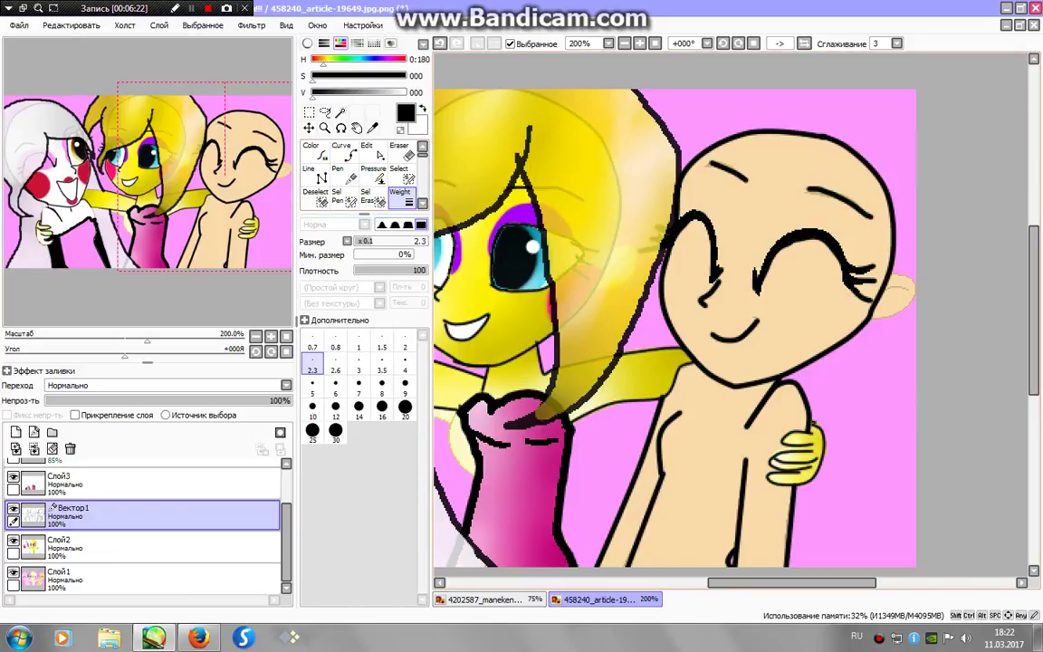
{"action": "left_click_drag", "start_coordinate": [711, 163], "coordinate": [740, 178]}
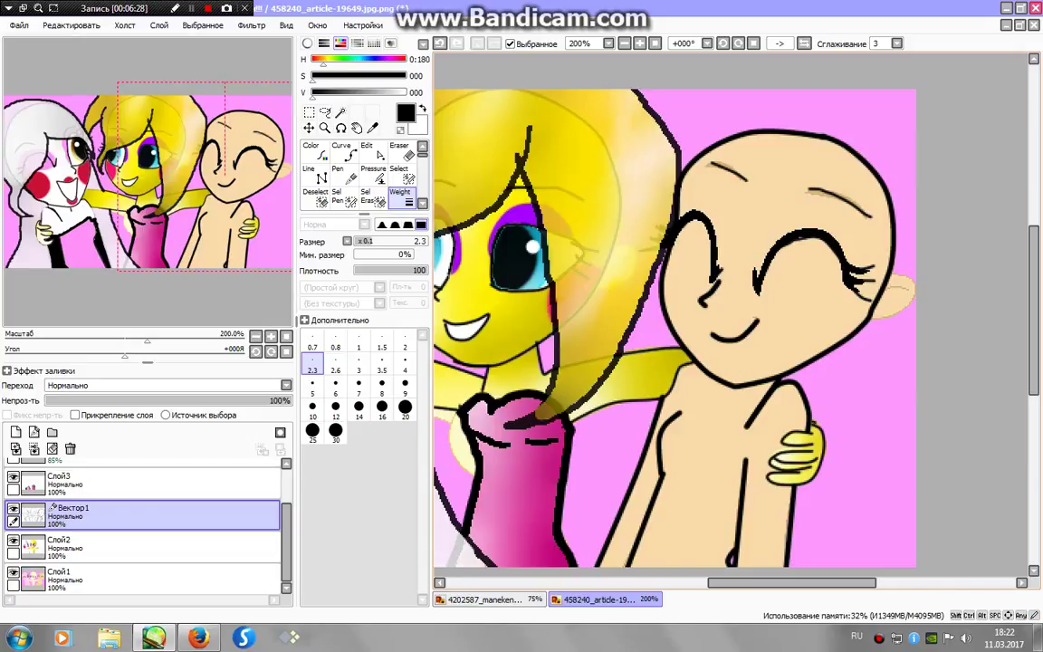
{"action": "left_click_drag", "start_coordinate": [712, 324], "coordinate": [758, 337]}
{"action": "left_click", "coordinate": [682, 182]}
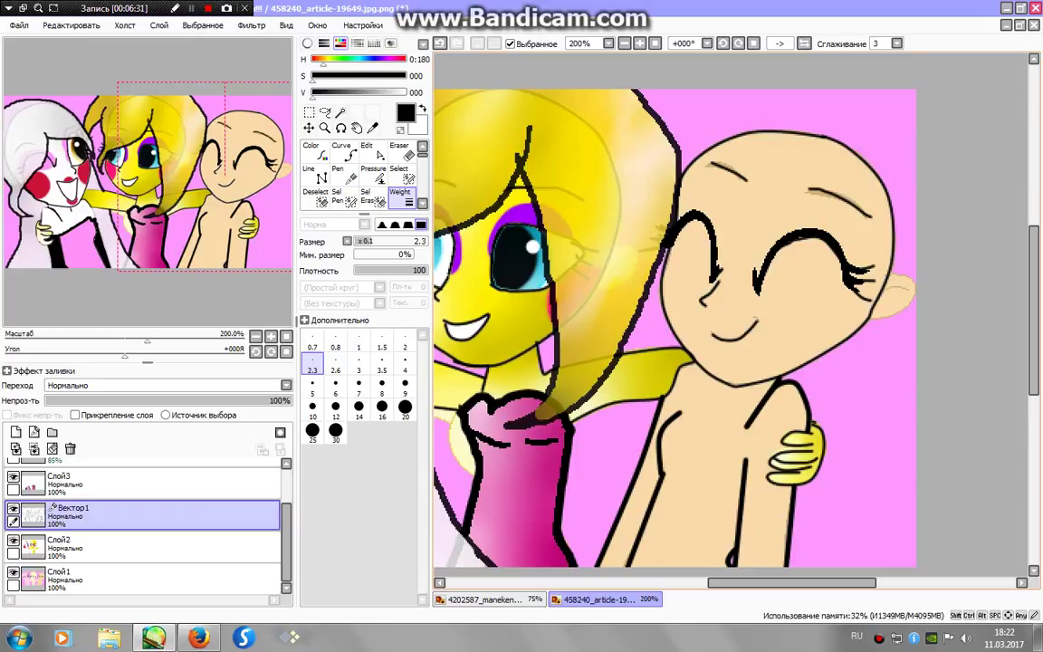
{"action": "left_click", "coordinate": [697, 362]}
{"action": "left_click", "coordinate": [668, 452]}
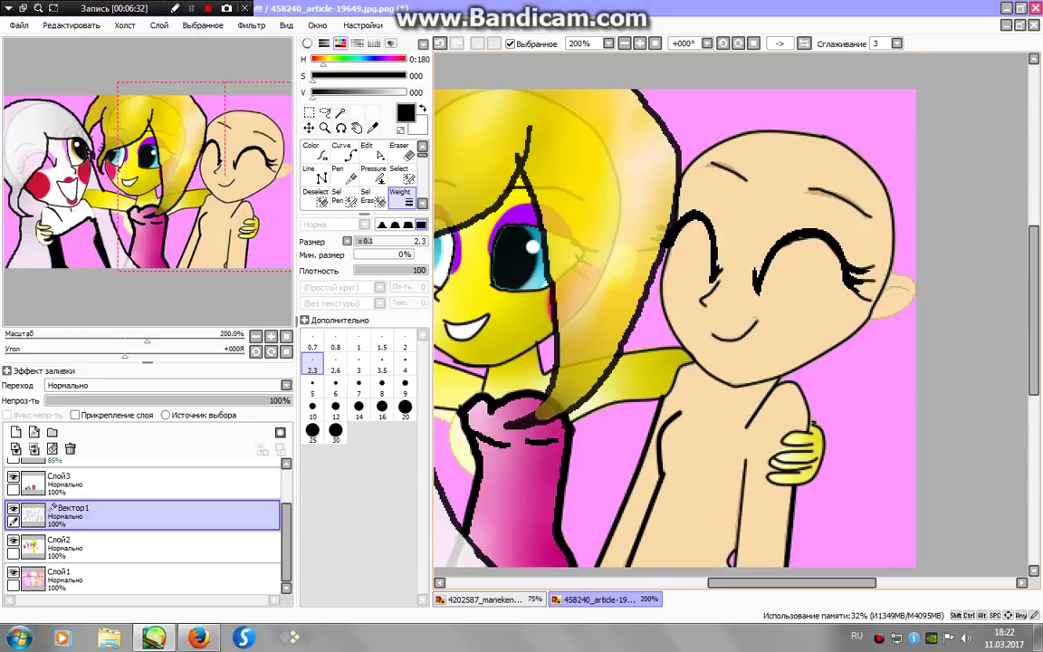
{"action": "left_click", "coordinate": [645, 516]}
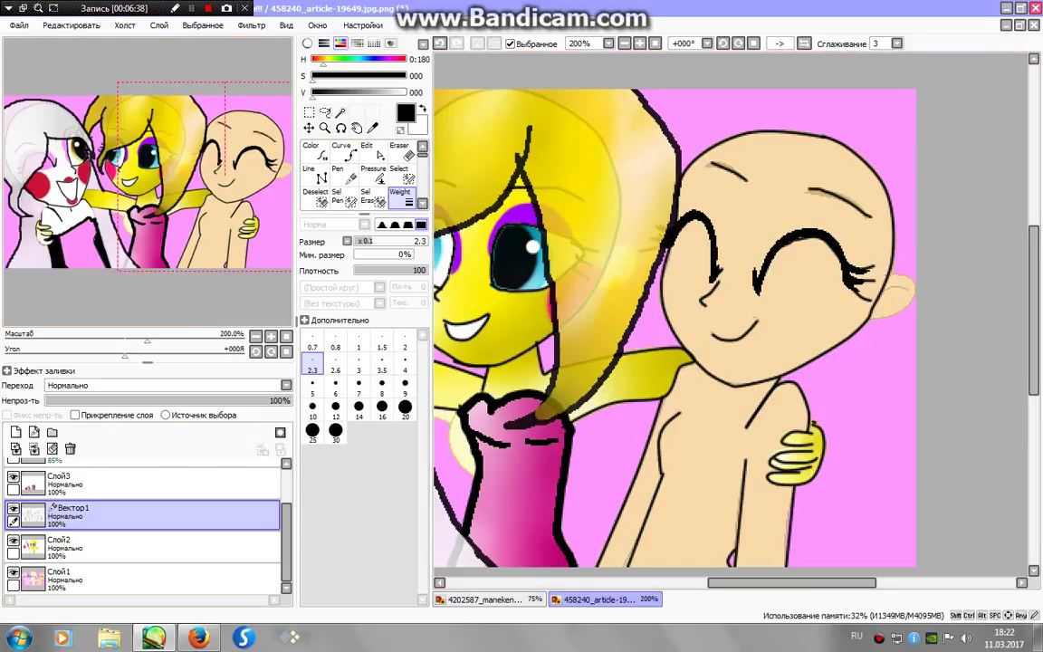
{"action": "left_click", "coordinate": [371, 152]}
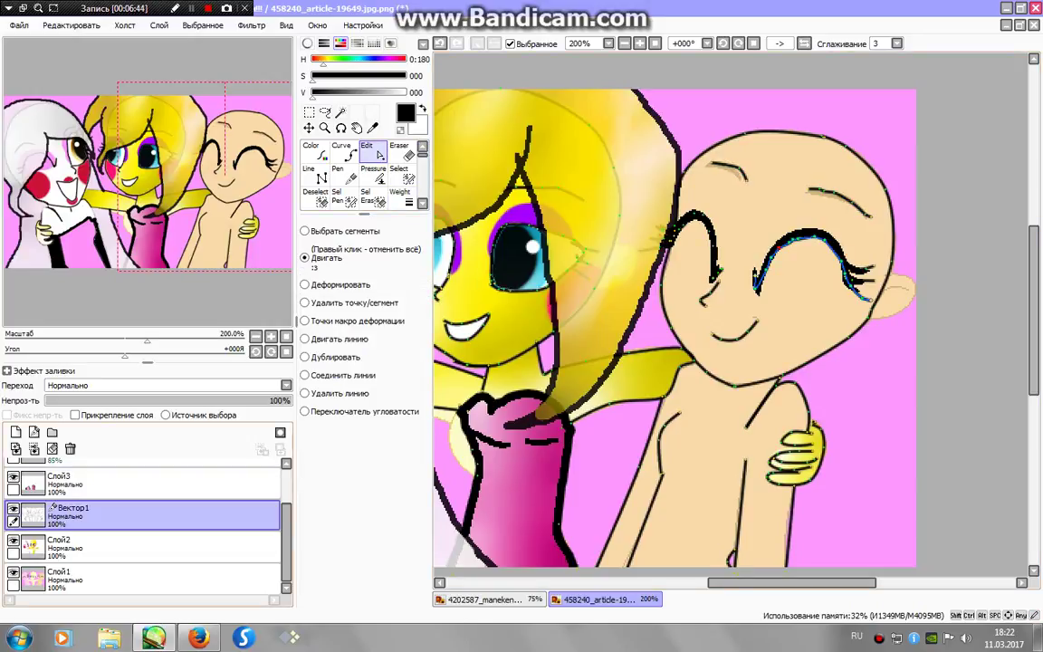
Select the right figure's head and body areas with the Magic Wand while the Слой2 layer is active.
{"action": "left_click", "coordinate": [58, 544]}
{"action": "left_click", "coordinate": [341, 110]}
{"action": "left_click", "coordinate": [778, 272]}
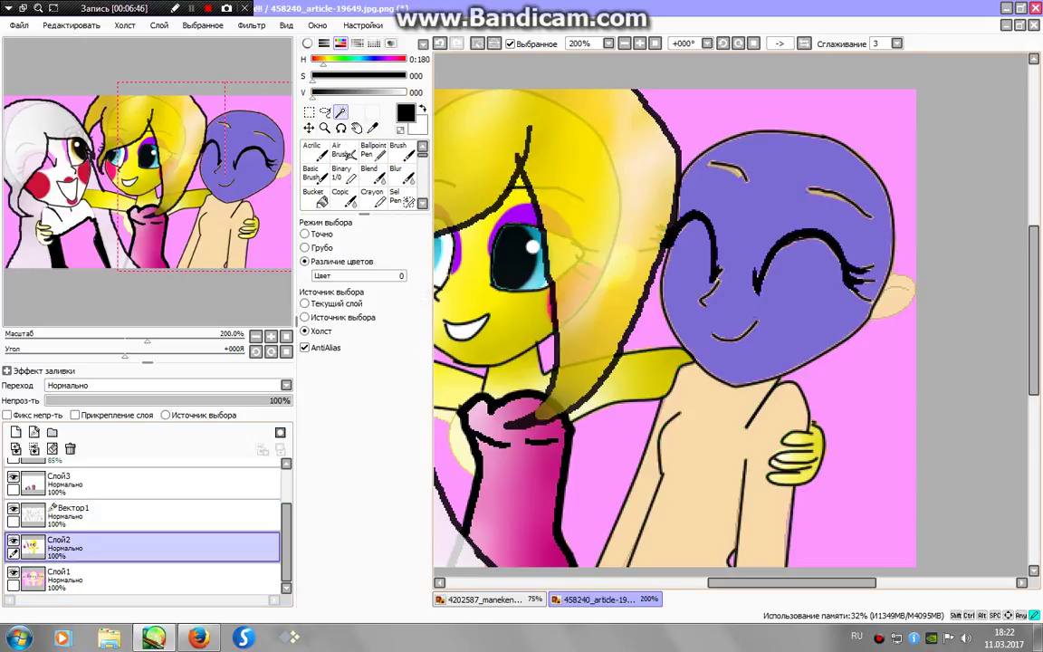
{"action": "left_click", "coordinate": [688, 435]}
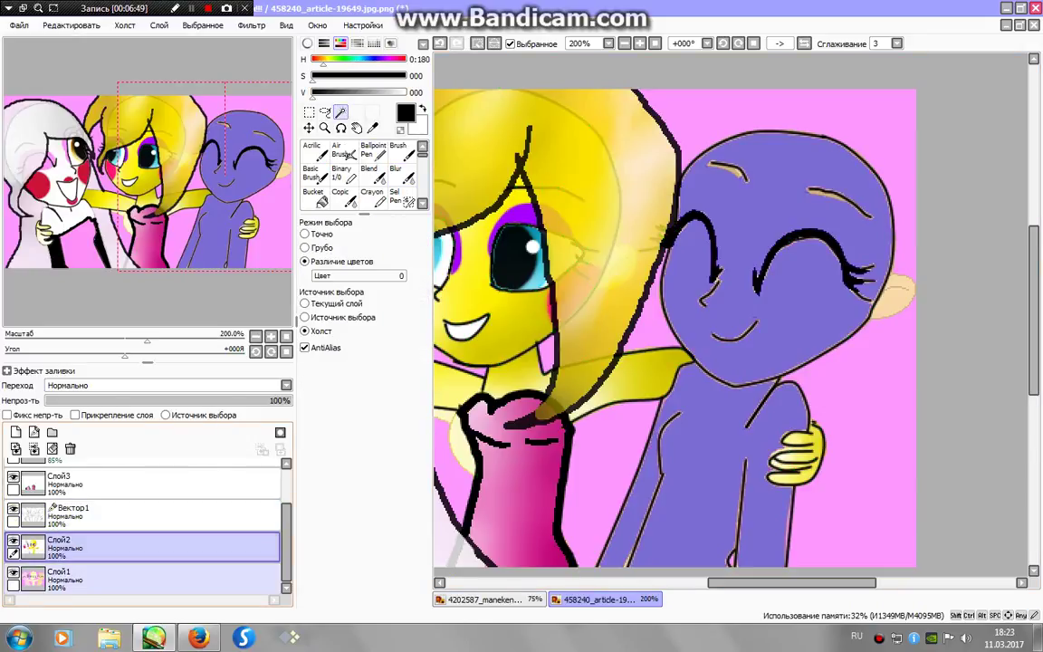
Hide the Слой1 layer and fill the selection's gaps around the facial lines with the selection pen at size 120.
{"action": "left_click", "coordinate": [13, 572]}
{"action": "left_click", "coordinate": [405, 453]}
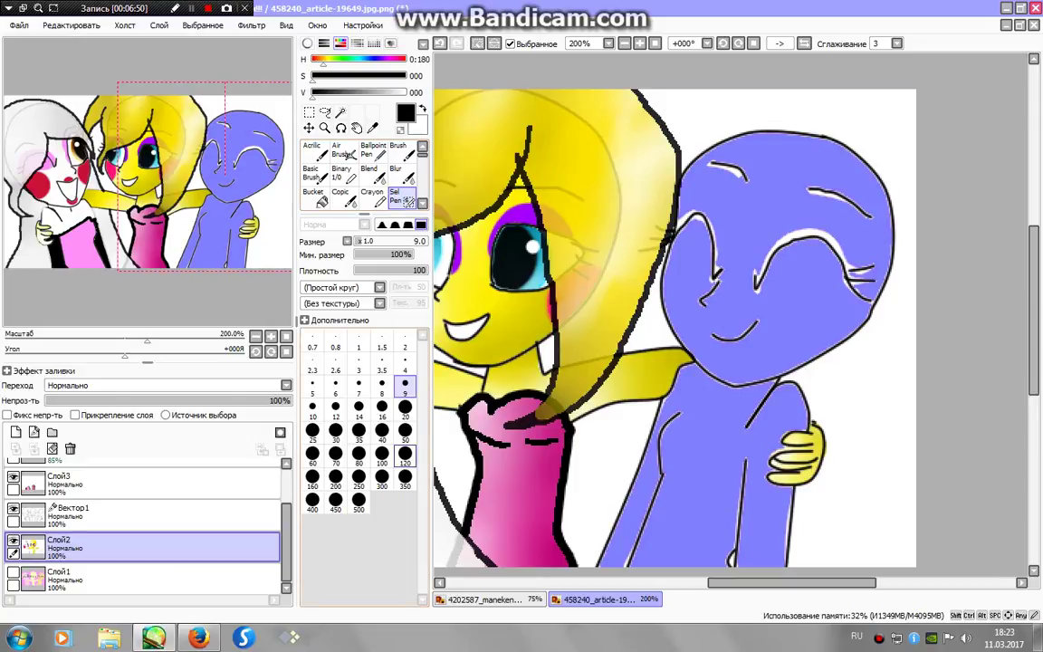
{"action": "mouse_move", "coordinate": [688, 208]}
{"action": "left_mouse_down"}
{"action": "mouse_move", "coordinate": [742, 271]}
{"action": "mouse_move", "coordinate": [788, 199]}
{"action": "mouse_move", "coordinate": [797, 237]}
{"action": "mouse_move", "coordinate": [715, 217]}
{"action": "mouse_move", "coordinate": [603, 290]}
{"action": "left_mouse_up"}
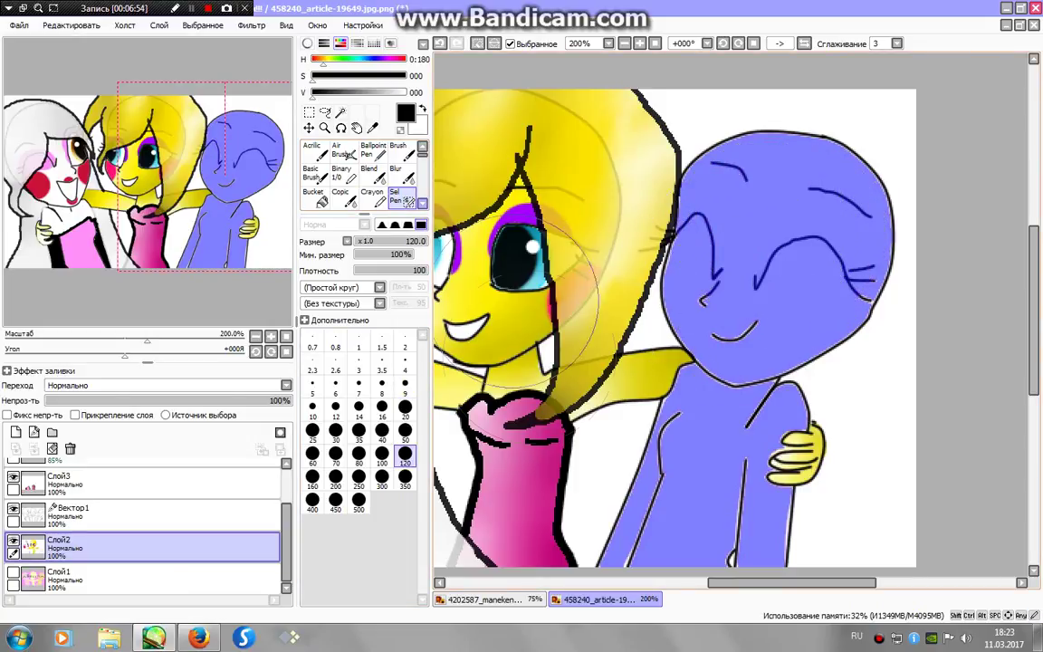
Paint the selected head and body of the right figure solid bright yellow with the Binary brush at size 50.
{"action": "left_click", "coordinate": [341, 198]}
{"action": "left_click", "coordinate": [341, 172]}
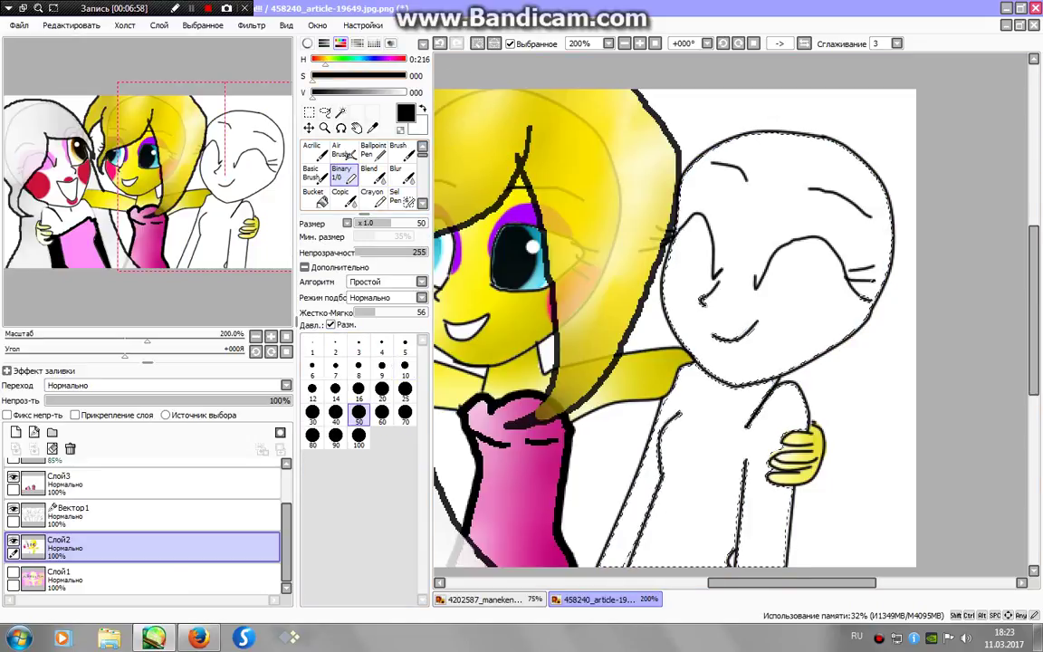
{"action": "left_click", "coordinate": [672, 364], "text": "alt"}
{"action": "mouse_move", "coordinate": [716, 136]}
{"action": "left_mouse_down"}
{"action": "mouse_move", "coordinate": [923, 181]}
{"action": "mouse_move", "coordinate": [821, 235]}
{"action": "mouse_move", "coordinate": [633, 435]}
{"action": "mouse_move", "coordinate": [650, 445]}
{"action": "left_mouse_up"}
{"action": "left_click_drag", "start_coordinate": [668, 346], "coordinate": [625, 362]}
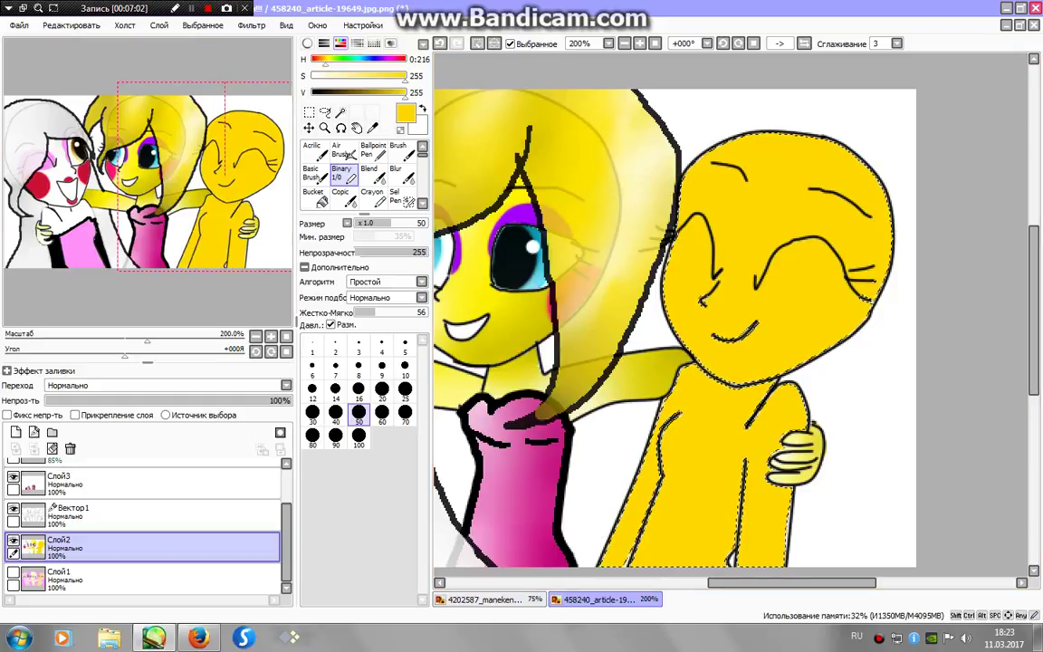
{"action": "left_click", "coordinate": [328, 59]}
{"action": "mouse_move", "coordinate": [860, 168]}
{"action": "left_mouse_down"}
{"action": "mouse_move", "coordinate": [719, 190]}
{"action": "mouse_move", "coordinate": [851, 209]}
{"action": "mouse_move", "coordinate": [652, 299]}
{"action": "mouse_move", "coordinate": [625, 453]}
{"action": "mouse_move", "coordinate": [652, 507]}
{"action": "left_mouse_up"}
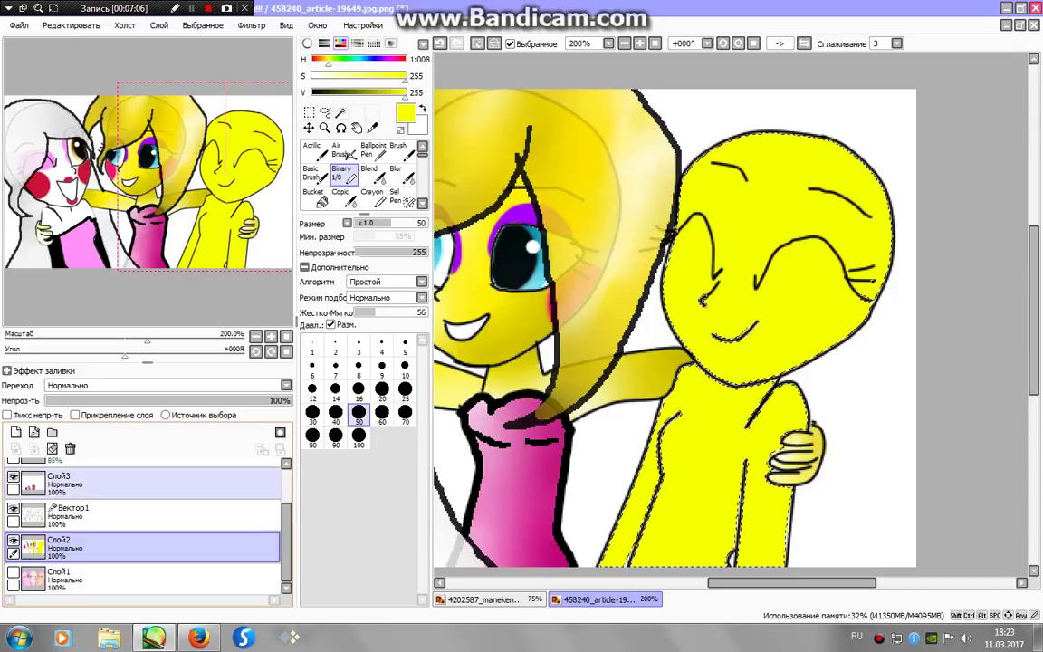
Show the Слой1 layer again and select the right figure's yellow head and body with the Magic Wand.
{"action": "left_click", "coordinate": [13, 571]}
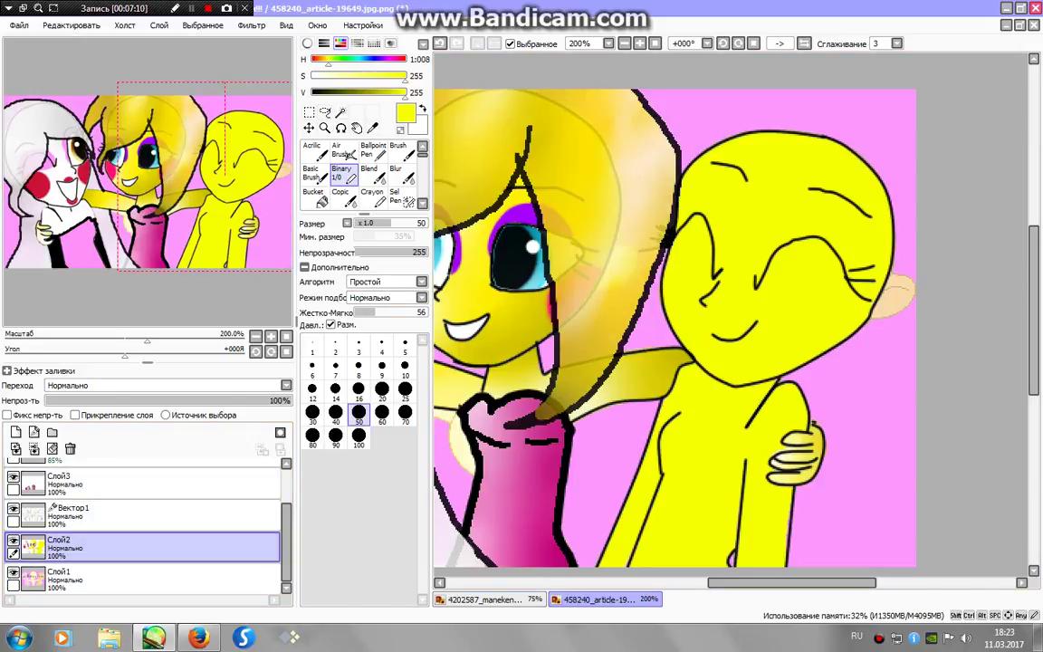
{"action": "left_click", "coordinate": [340, 112]}
{"action": "left_click", "coordinate": [786, 177]}
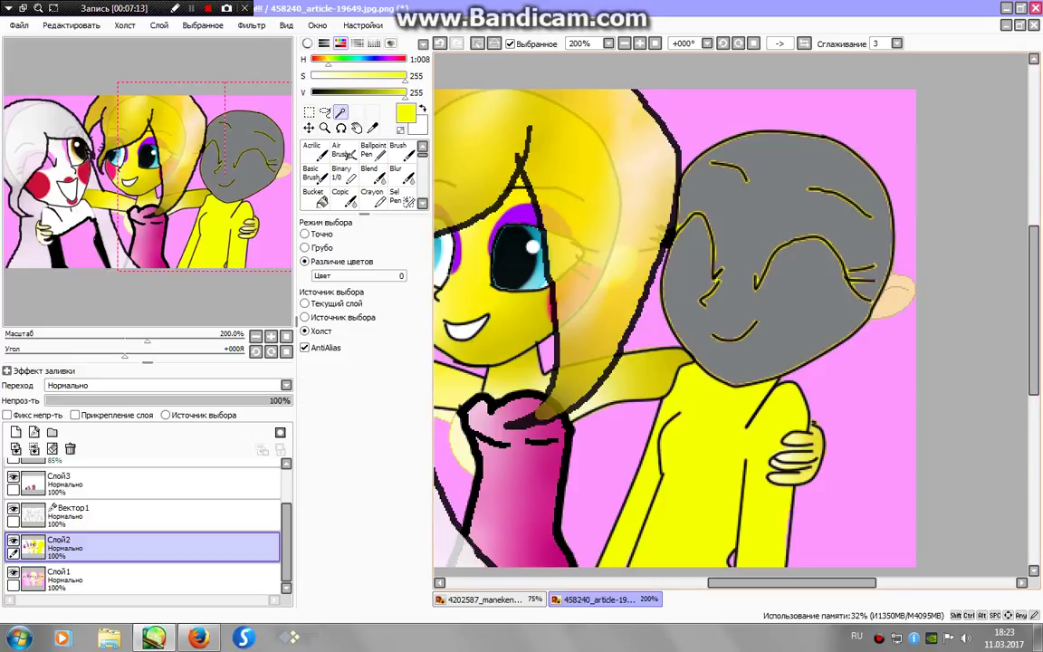
Shade the right side and chin of the figure in darker yellow, brightness 214, and soften the shadow with Blur at size 50.
{"action": "left_click", "coordinate": [341, 172]}
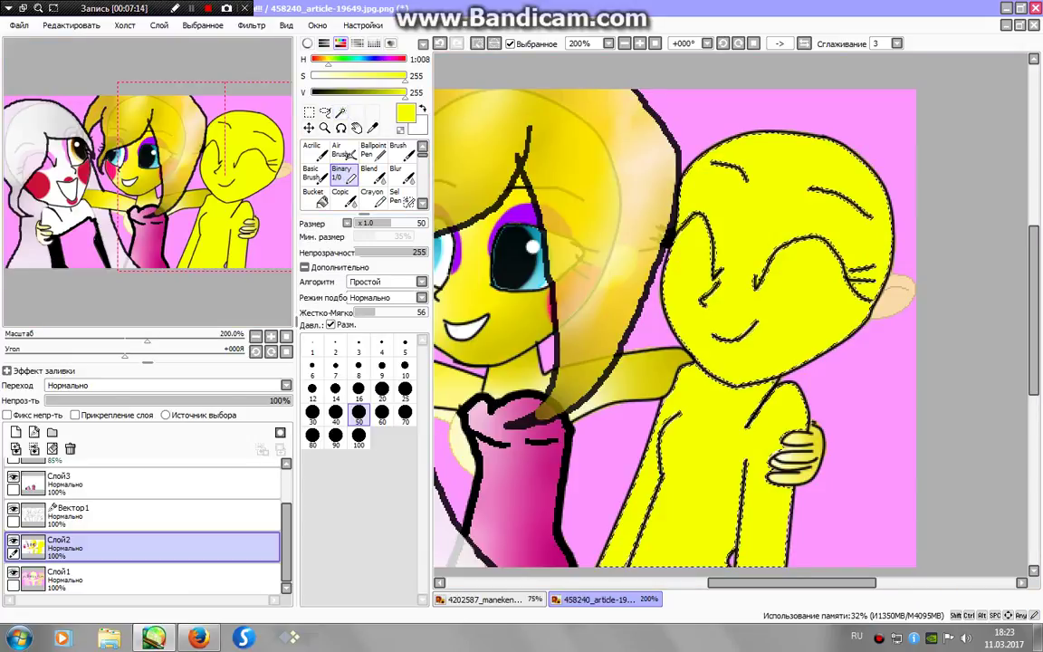
{"action": "left_click", "coordinate": [391, 91]}
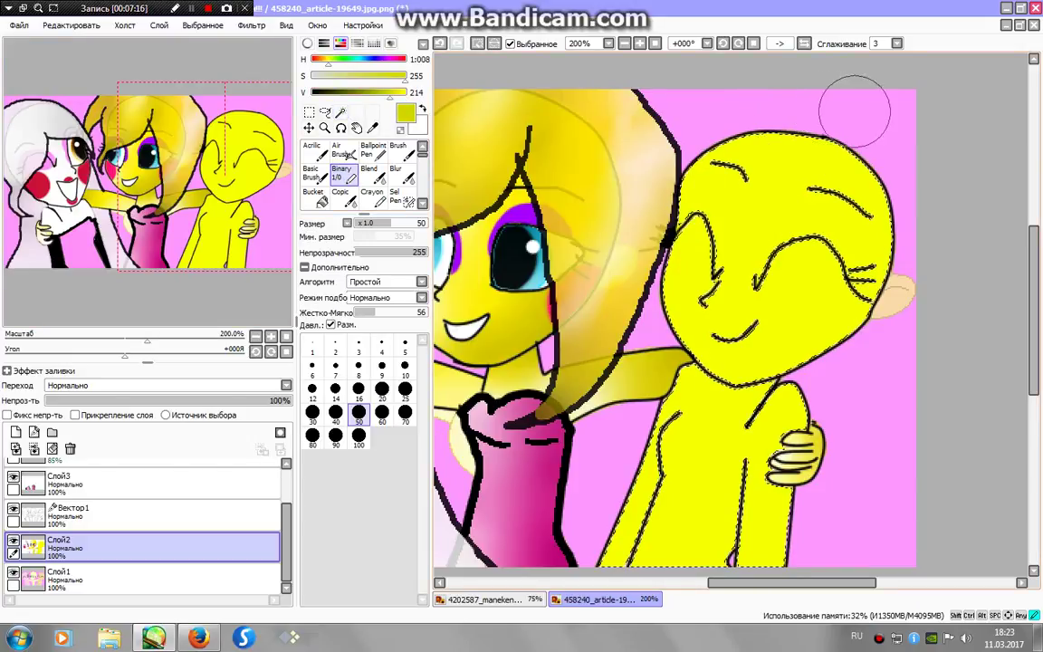
{"action": "mouse_move", "coordinate": [855, 105]}
{"action": "left_mouse_down"}
{"action": "mouse_move", "coordinate": [895, 166]}
{"action": "mouse_move", "coordinate": [873, 283]}
{"action": "mouse_move", "coordinate": [613, 387]}
{"action": "mouse_move", "coordinate": [496, 347]}
{"action": "left_mouse_up"}
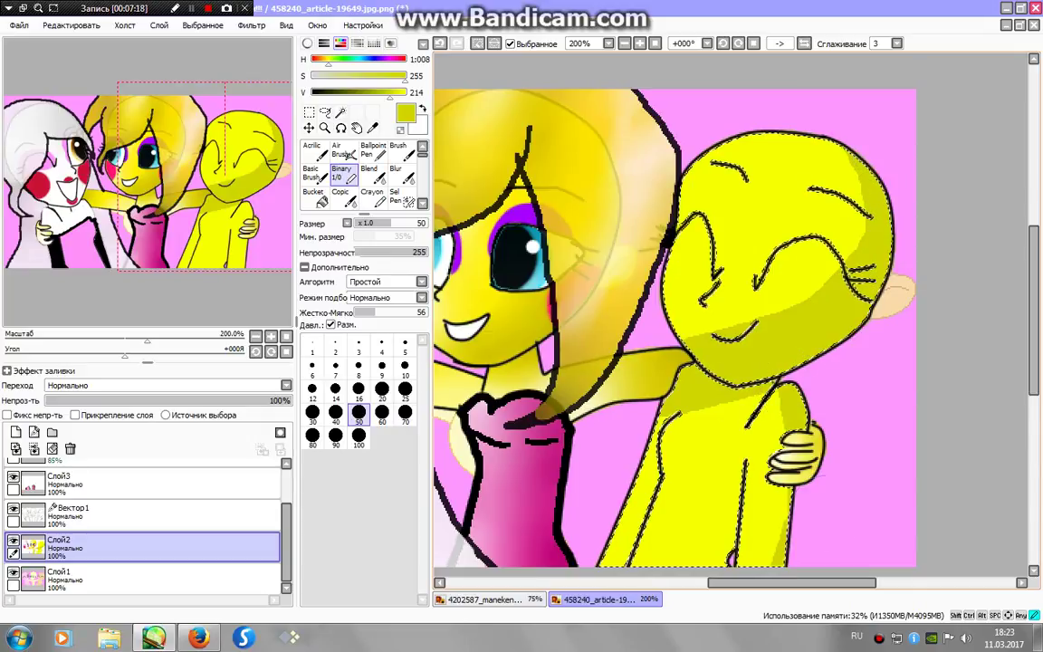
{"action": "left_click", "coordinate": [398, 174]}
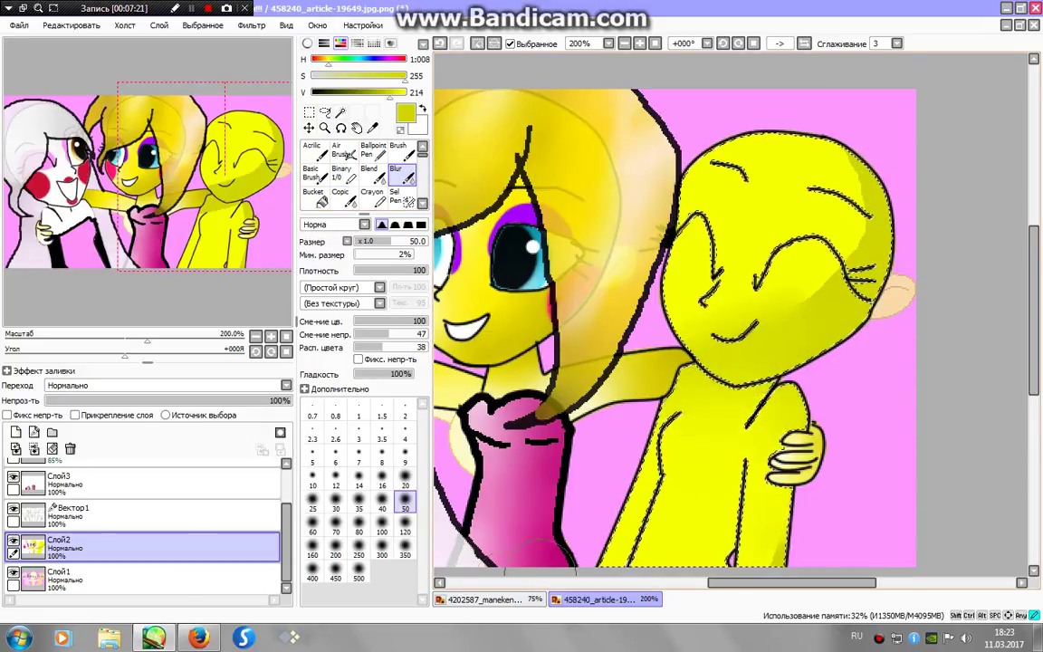
Paint white highlights along the left side of the figure's head and body, blend them with Blur at size 50, and deselect.
{"action": "left_click", "coordinate": [340, 172]}
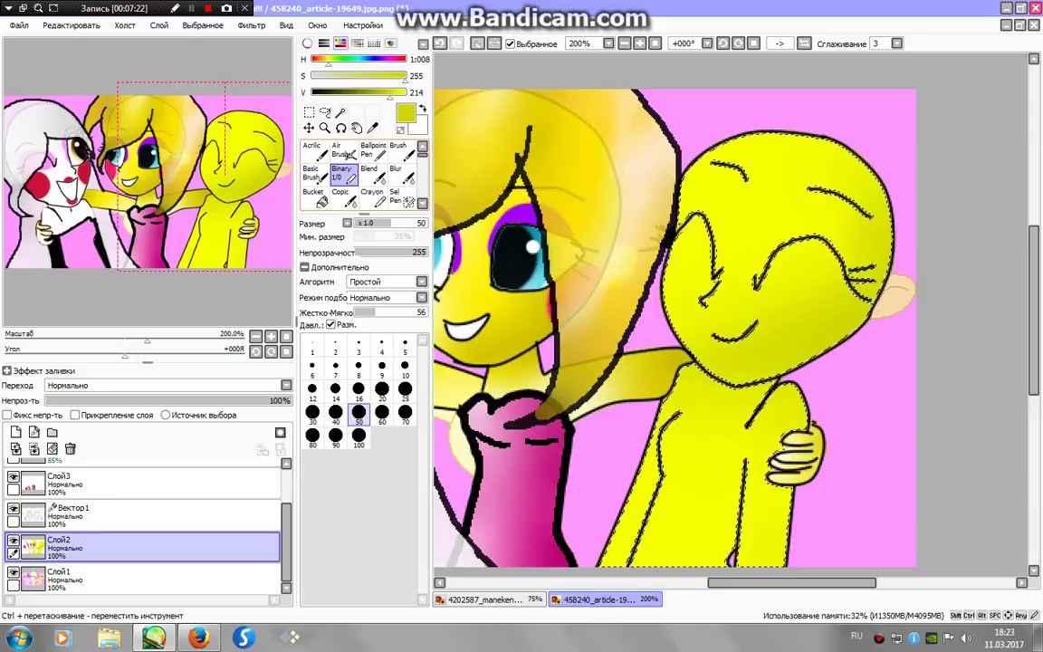
{"action": "key", "text": "x"}
{"action": "mouse_move", "coordinate": [769, 136]}
{"action": "left_mouse_down"}
{"action": "mouse_move", "coordinate": [716, 235]}
{"action": "mouse_move", "coordinate": [652, 553]}
{"action": "left_mouse_up"}
{"action": "left_click", "coordinate": [395, 173]}
{"action": "left_click_drag", "start_coordinate": [652, 380], "coordinate": [634, 507]}
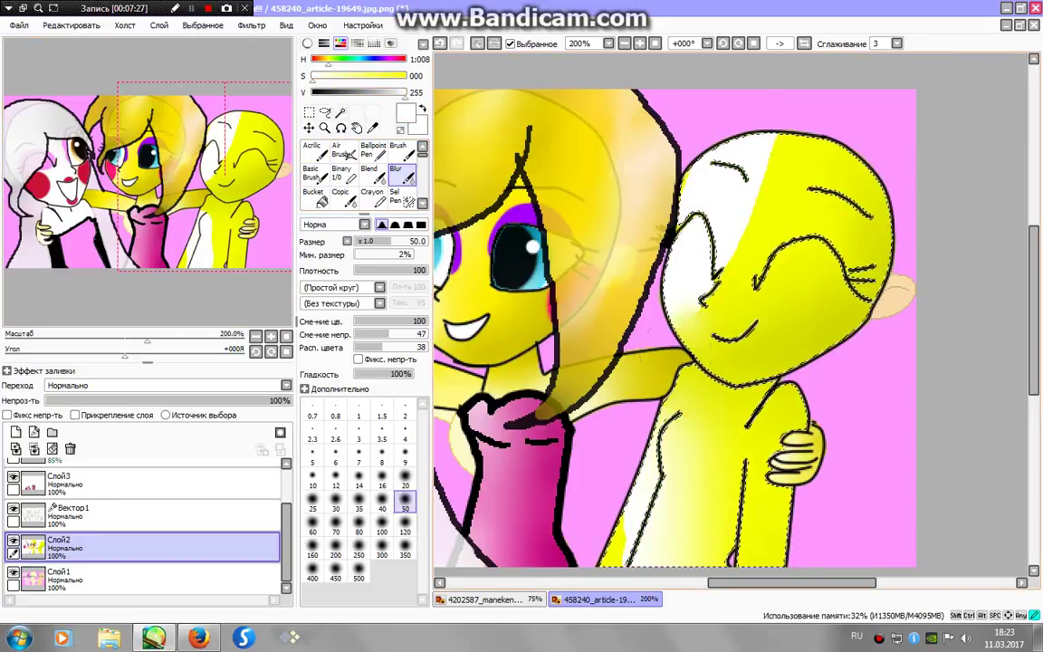
{"action": "mouse_move", "coordinate": [833, 213]}
{"action": "left_mouse_down"}
{"action": "mouse_move", "coordinate": [487, 191]}
{"action": "mouse_move", "coordinate": [508, 295]}
{"action": "mouse_move", "coordinate": [705, 486]}
{"action": "mouse_move", "coordinate": [637, 323]}
{"action": "left_mouse_up"}
{"action": "left_click", "coordinate": [342, 174]}
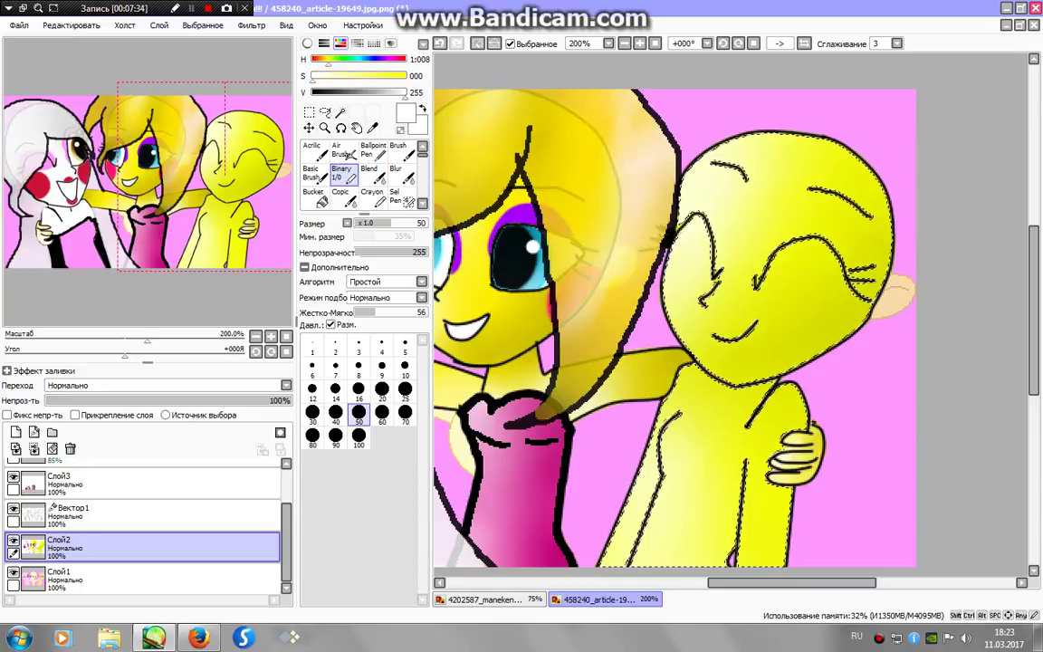
{"action": "key", "text": "ctrl+d"}
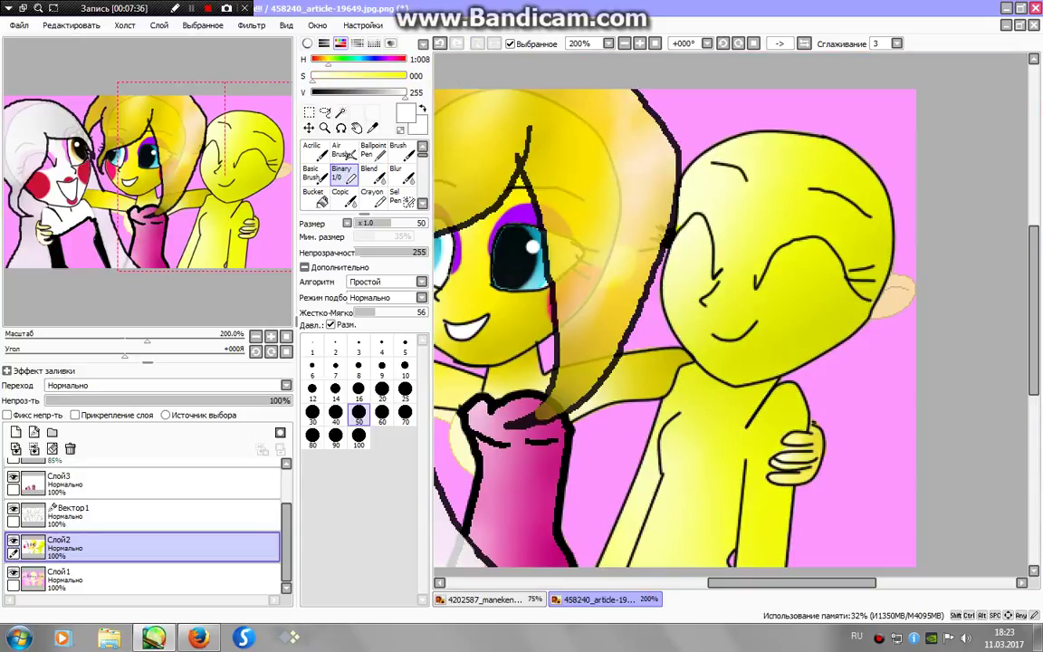
On the Слой3 layer, draw a black neckline across the right figure's shoulders with the Binary brush at size 5.
{"action": "scroll", "coordinate": [136, 516], "scroll_direction": "up", "scroll_amount": 3}
{"action": "left_click", "coordinate": [145, 505]}
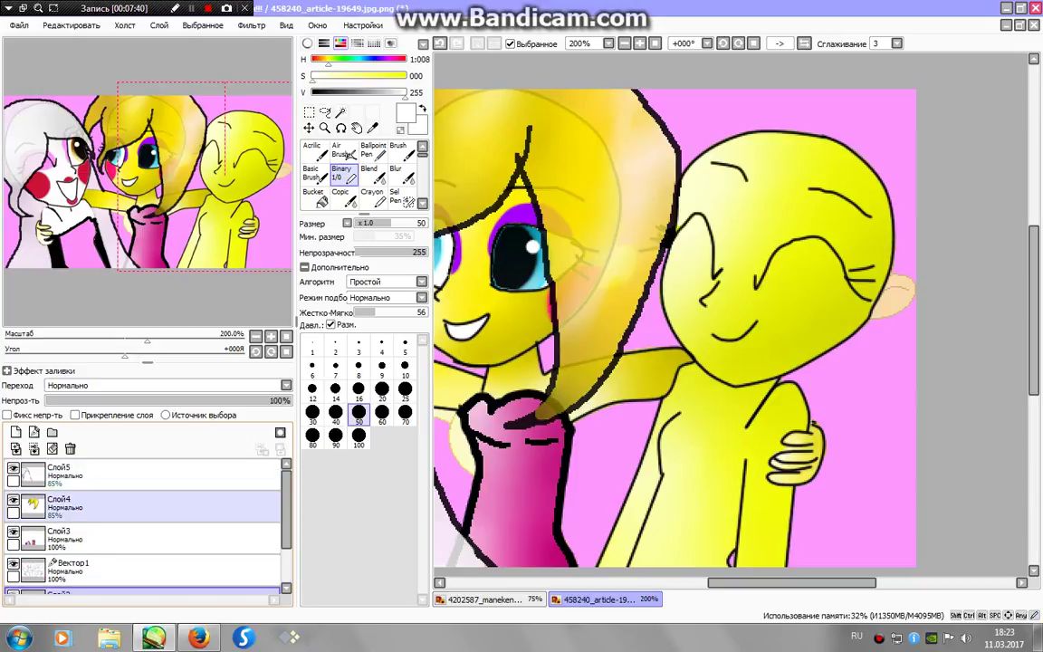
{"action": "scroll", "coordinate": [145, 525], "scroll_direction": "down", "scroll_amount": 2}
{"action": "left_click", "coordinate": [145, 546]}
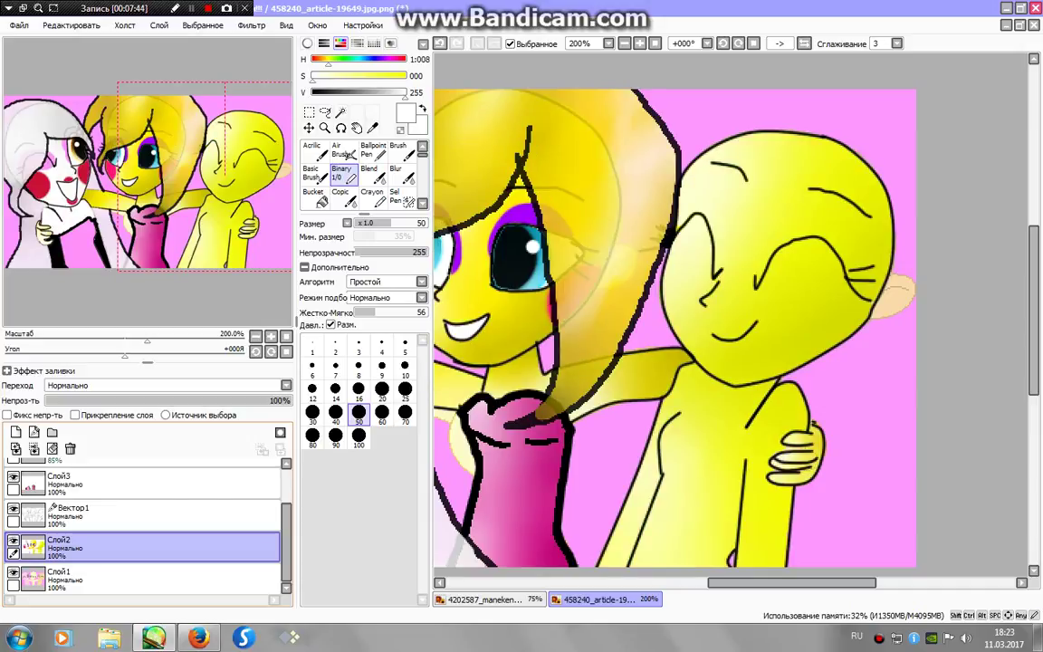
{"action": "scroll", "coordinate": [145, 525], "scroll_direction": "up", "scroll_amount": 2}
{"action": "left_click", "coordinate": [145, 536]}
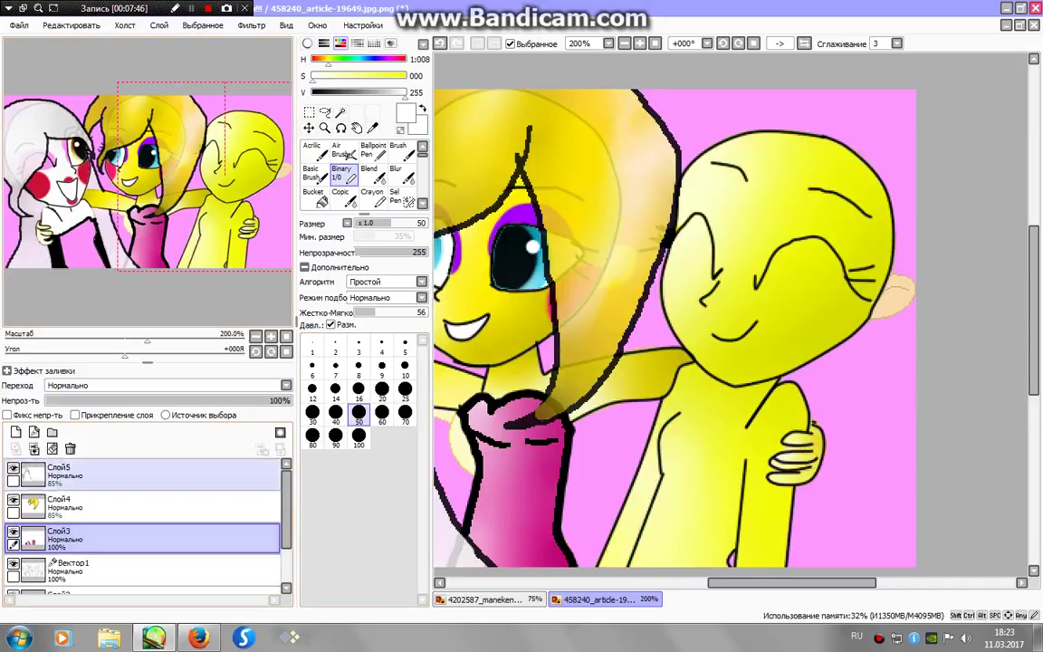
{"action": "key", "text": "x"}
{"action": "left_click", "coordinate": [405, 347]}
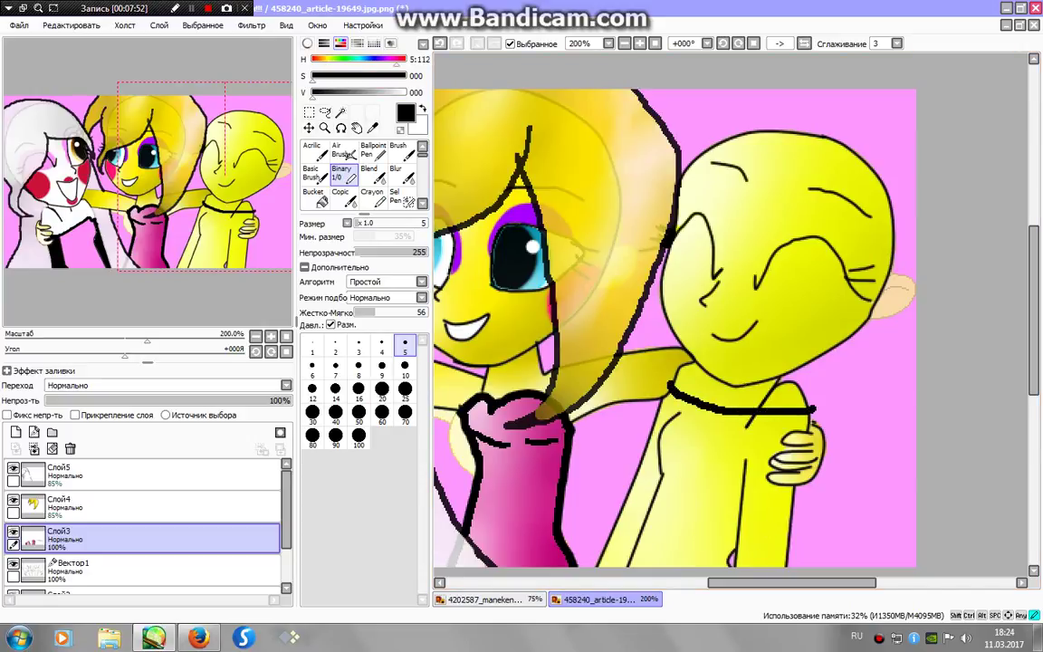
Fill the right figure's body and sleeves below the neckline with fully saturated pink-red using the Bucket.
{"action": "left_click", "coordinate": [405, 92]}
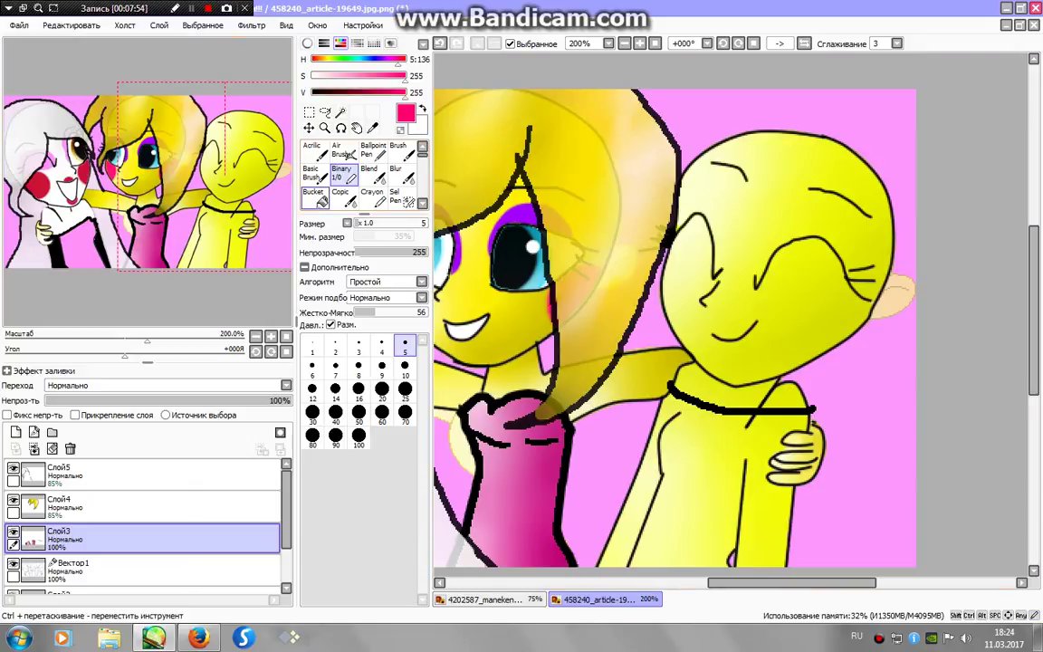
{"action": "left_click", "coordinate": [314, 197]}
{"action": "left_click", "coordinate": [688, 452]}
{"action": "left_click", "coordinate": [733, 552]}
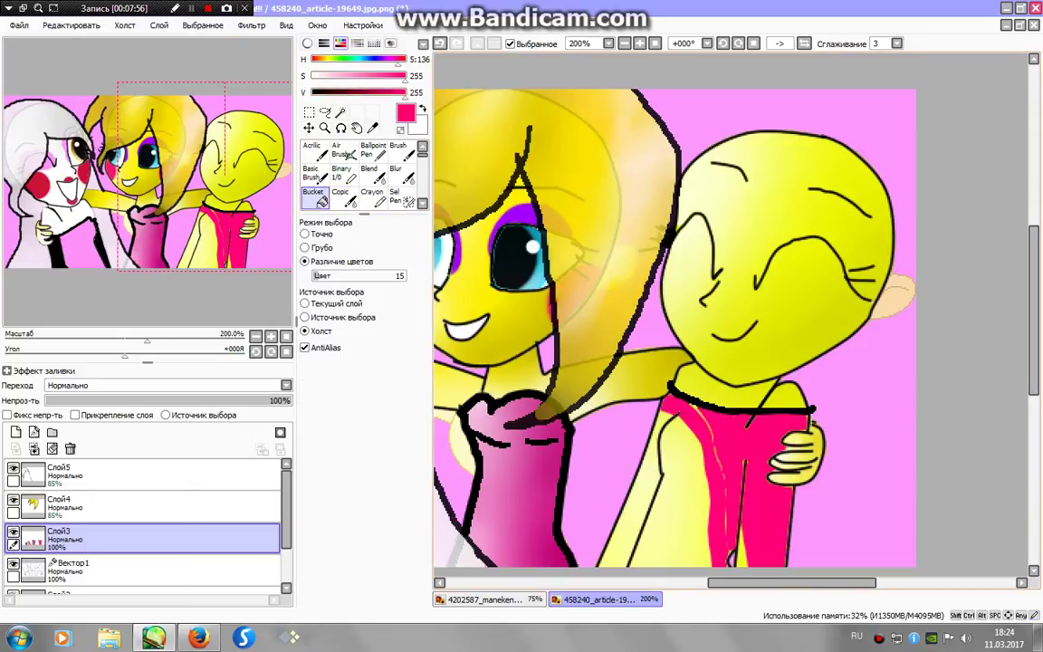
{"action": "left_click", "coordinate": [679, 507]}
{"action": "left_click", "coordinate": [665, 471]}
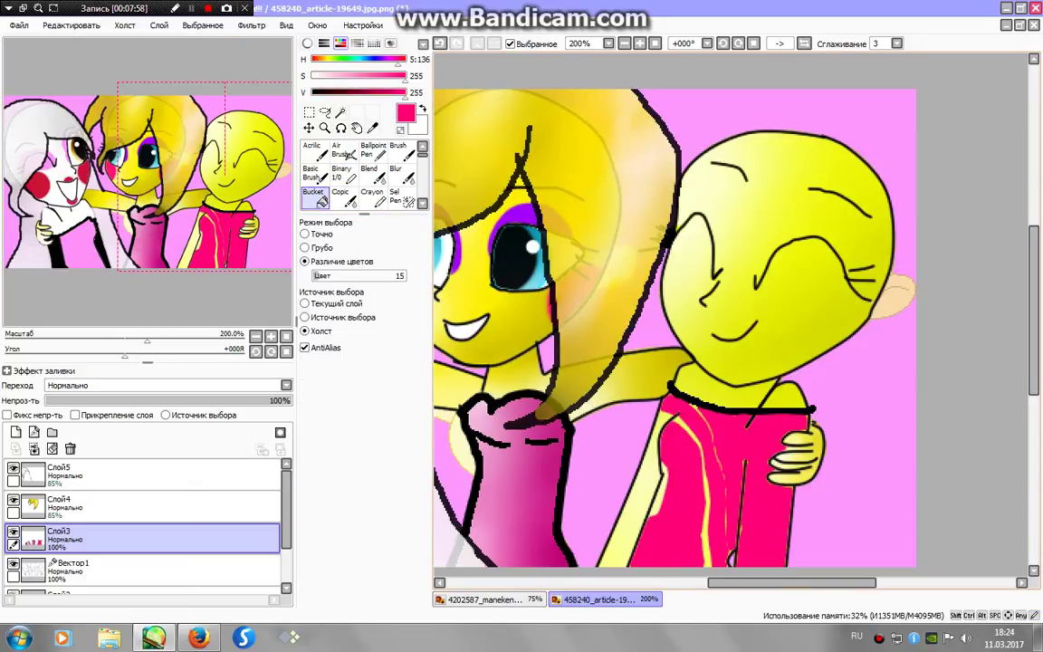
{"action": "left_click", "coordinate": [652, 453]}
{"action": "left_click", "coordinate": [641, 534]}
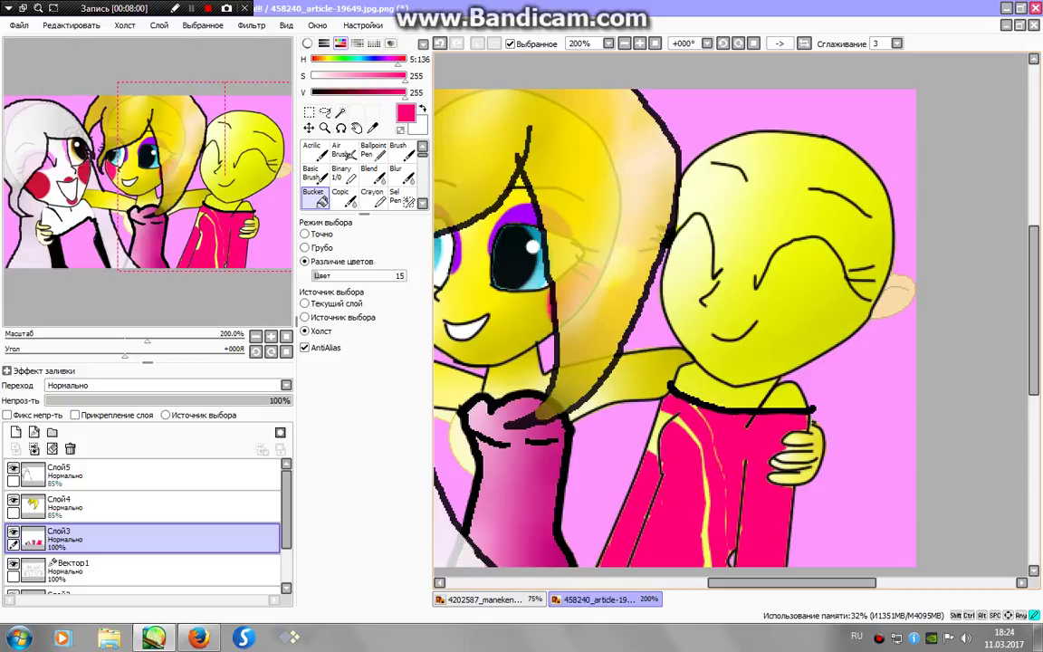
{"action": "left_click", "coordinate": [706, 520]}
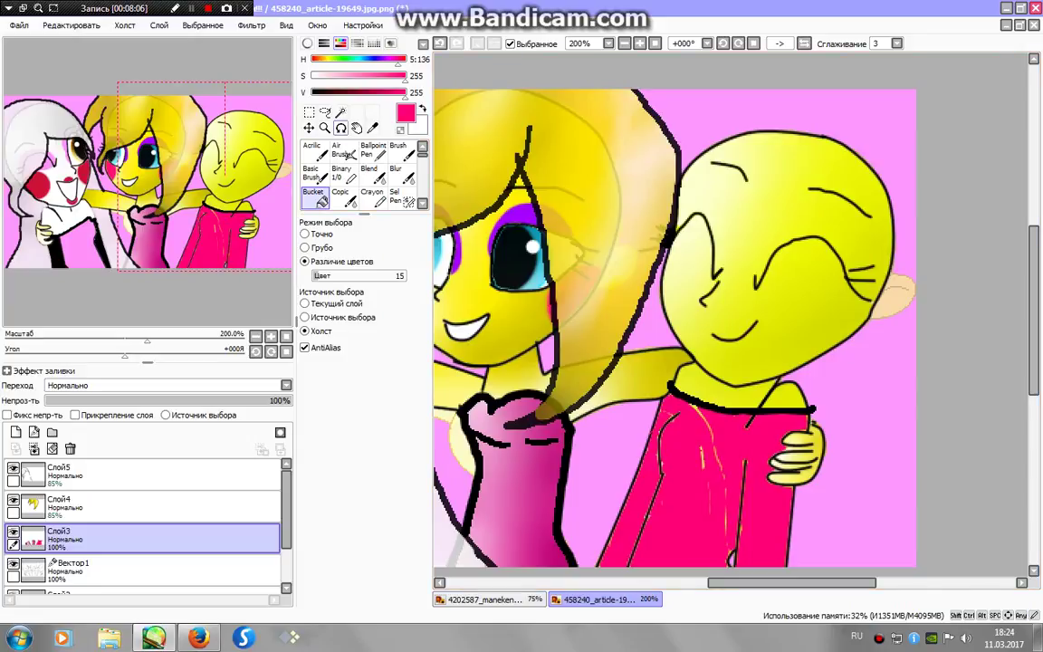
Select the right figure's pink clothing with the Magic Wand and cover the selection's gaps with the selection pen at size 20.
{"action": "key", "text": "w"}
{"action": "left_click", "coordinate": [724, 489]}
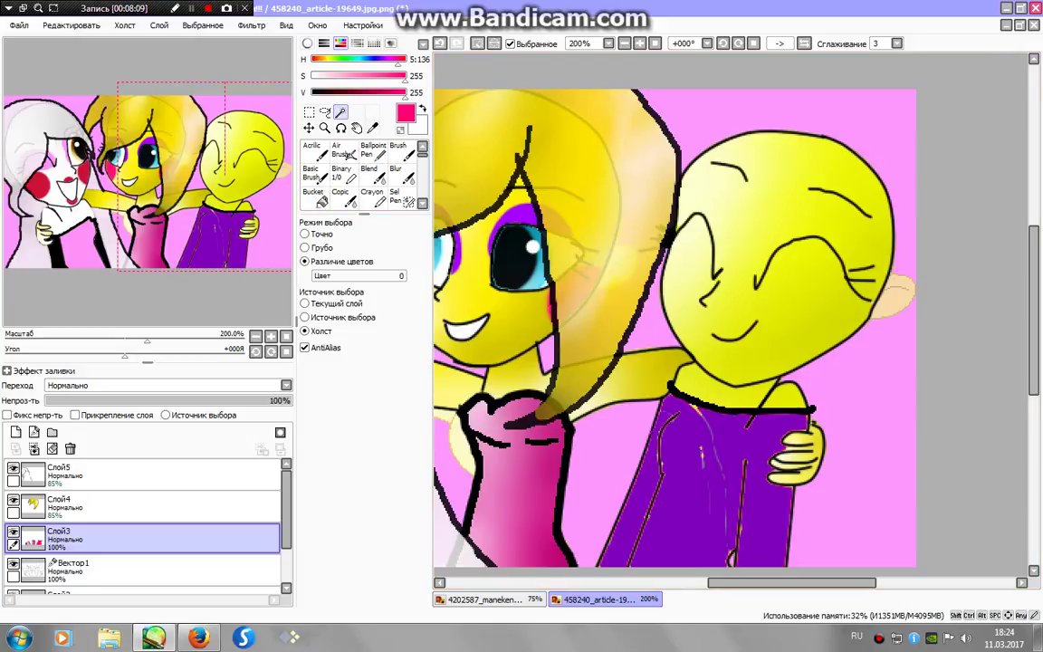
{"action": "key", "text": "s"}
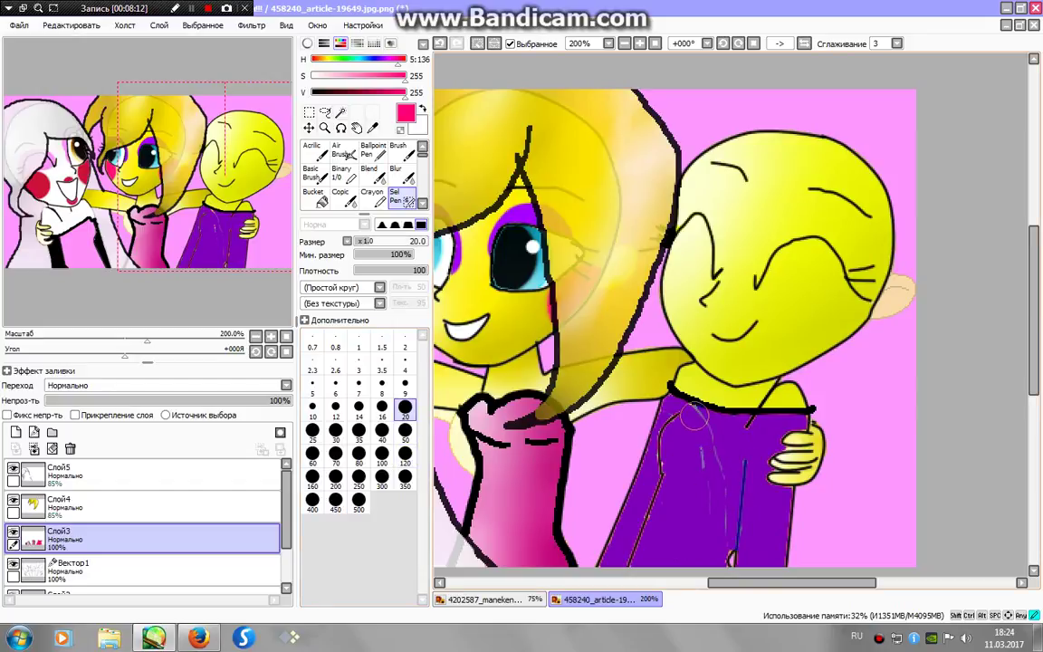
{"action": "left_click_drag", "start_coordinate": [735, 459], "coordinate": [729, 535]}
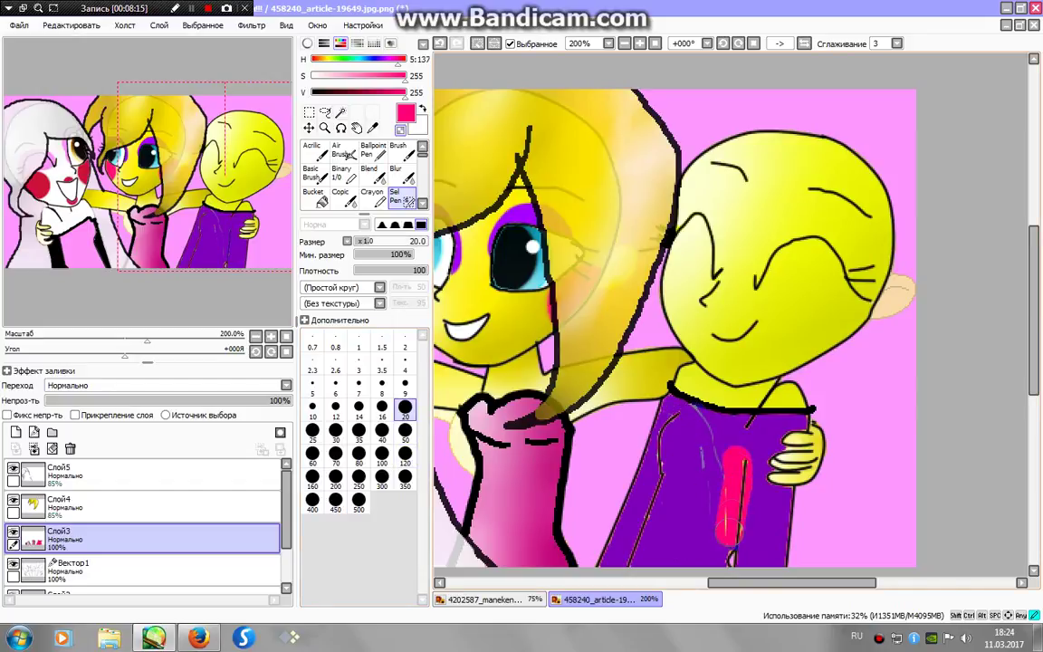
{"action": "key", "text": "ctrl+z"}
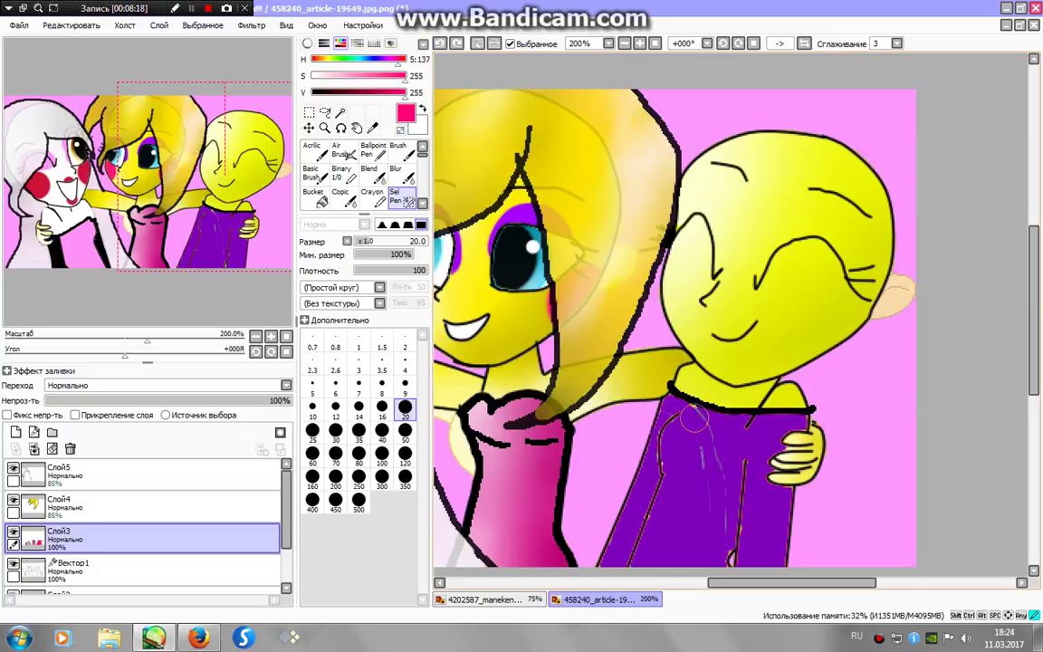
Paint over the yellow streaks in the selected clothing with pink-red at Binary size 100, and hide the selection outline.
{"action": "left_click", "coordinate": [340, 172]}
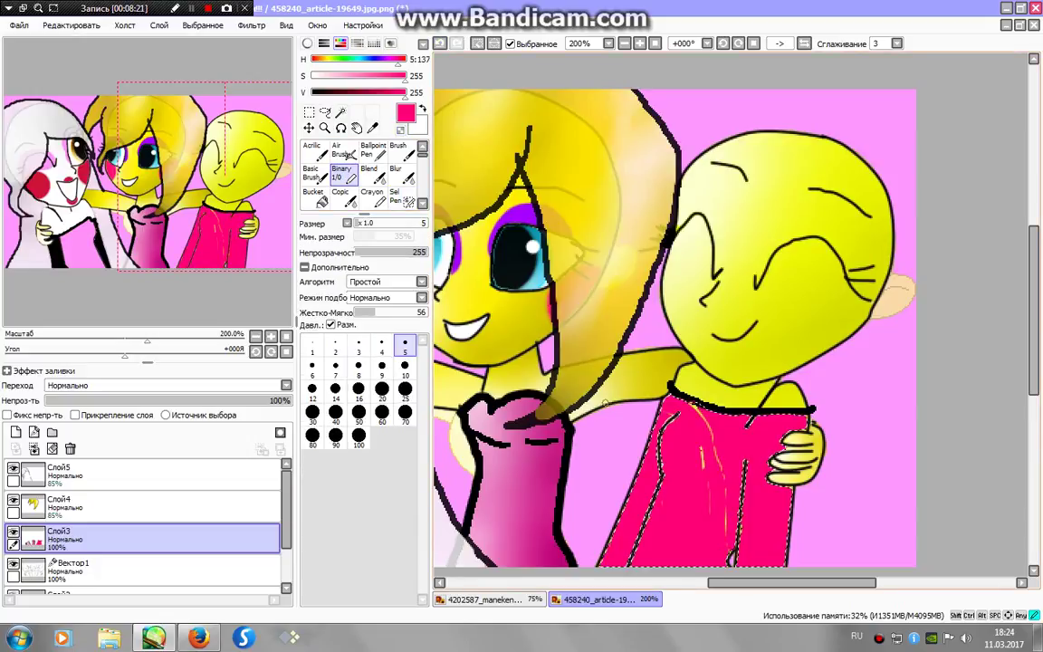
{"action": "left_click", "coordinate": [359, 439]}
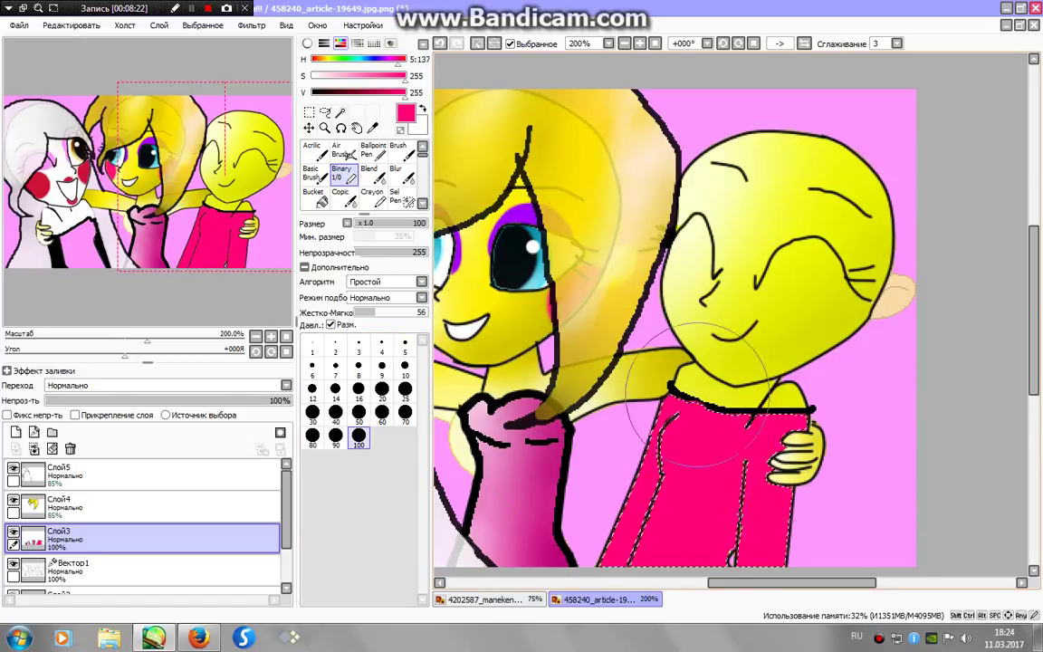
{"action": "left_click", "coordinate": [478, 43]}
Paint a dark pink-red shadow, brightness 150, diagonally across the clothing with Binary at size 25 and soften it with Blur.
{"action": "left_click", "coordinate": [367, 91]}
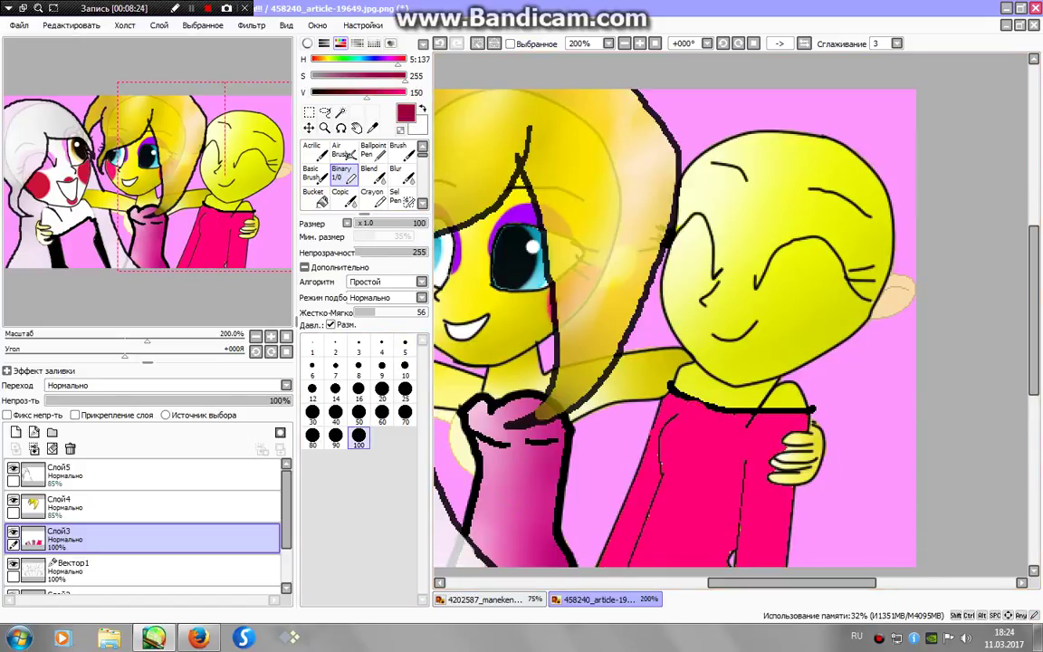
{"action": "left_click", "coordinate": [404, 391]}
{"action": "mouse_move", "coordinate": [681, 416]}
{"action": "left_mouse_down"}
{"action": "mouse_move", "coordinate": [672, 433]}
{"action": "mouse_move", "coordinate": [718, 474]}
{"action": "mouse_move", "coordinate": [634, 426]}
{"action": "left_mouse_up"}
{"action": "left_click", "coordinate": [396, 174]}
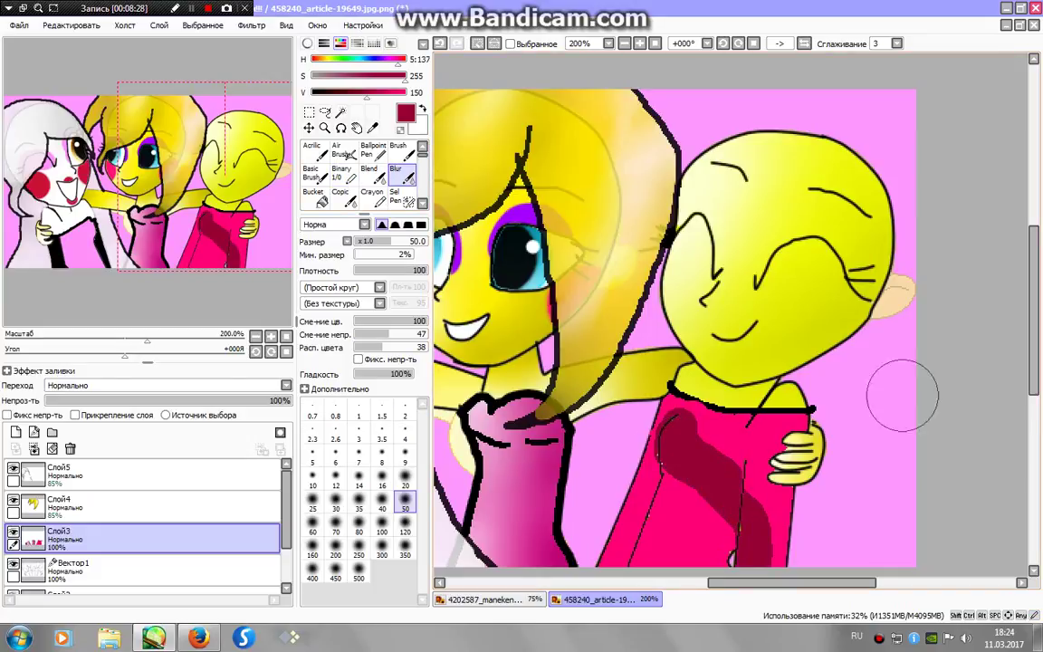
{"action": "left_click_drag", "start_coordinate": [743, 435], "coordinate": [632, 541]}
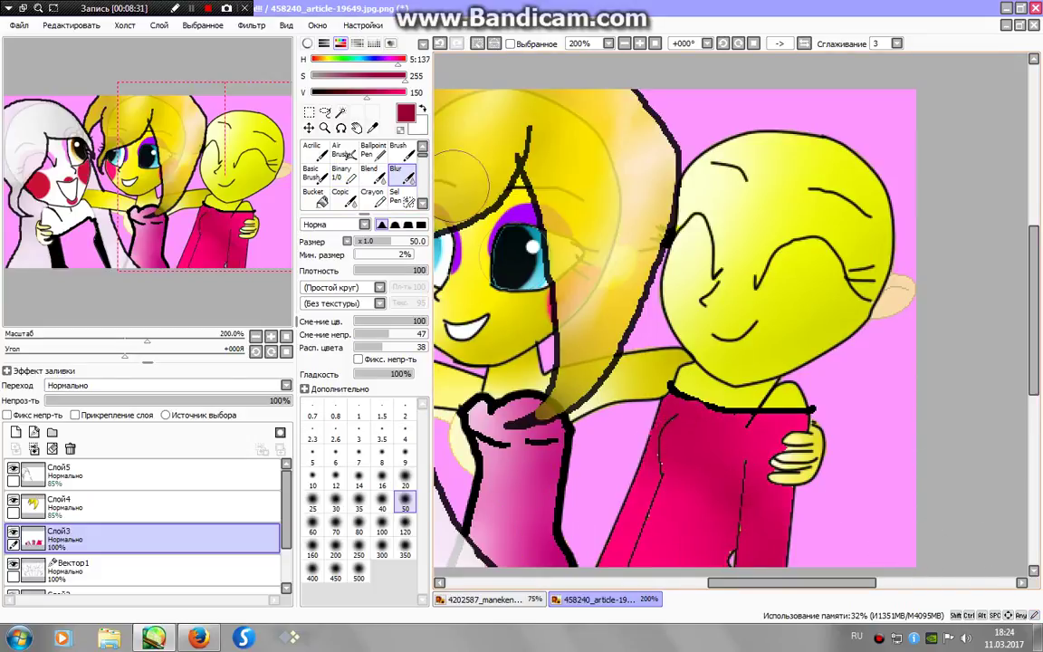
Paint white highlights below the neckline and on the lower left sleeve at Binary size 25, and blend them with Blur at size 50.
{"action": "left_click", "coordinate": [341, 172]}
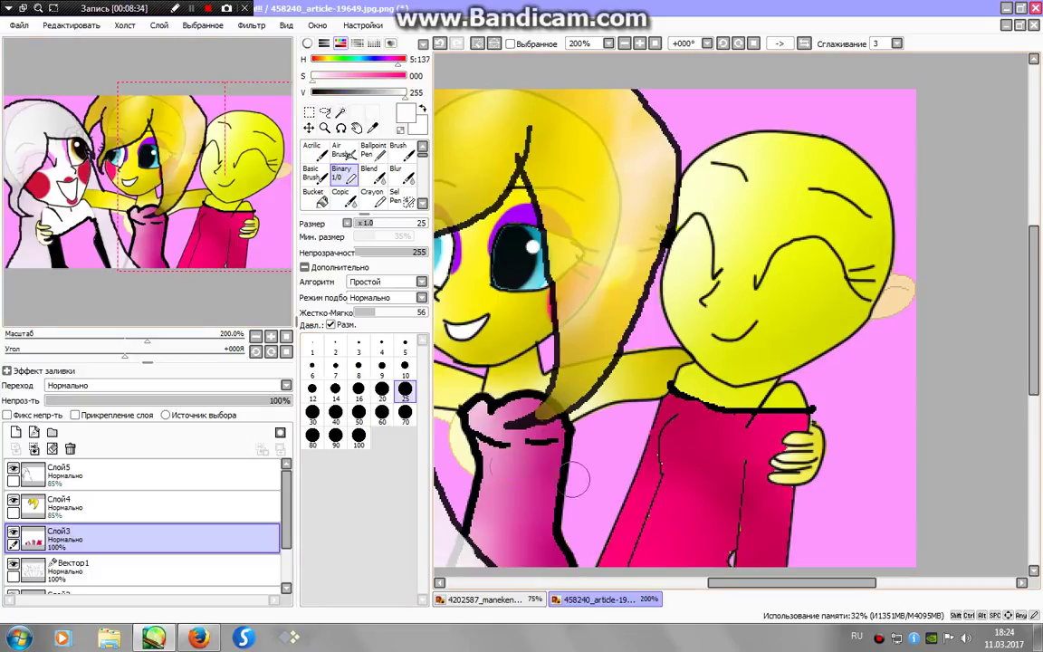
{"action": "left_click_drag", "start_coordinate": [639, 538], "coordinate": [693, 523]}
{"action": "left_click_drag", "start_coordinate": [665, 426], "coordinate": [806, 424]}
{"action": "left_click", "coordinate": [396, 172]}
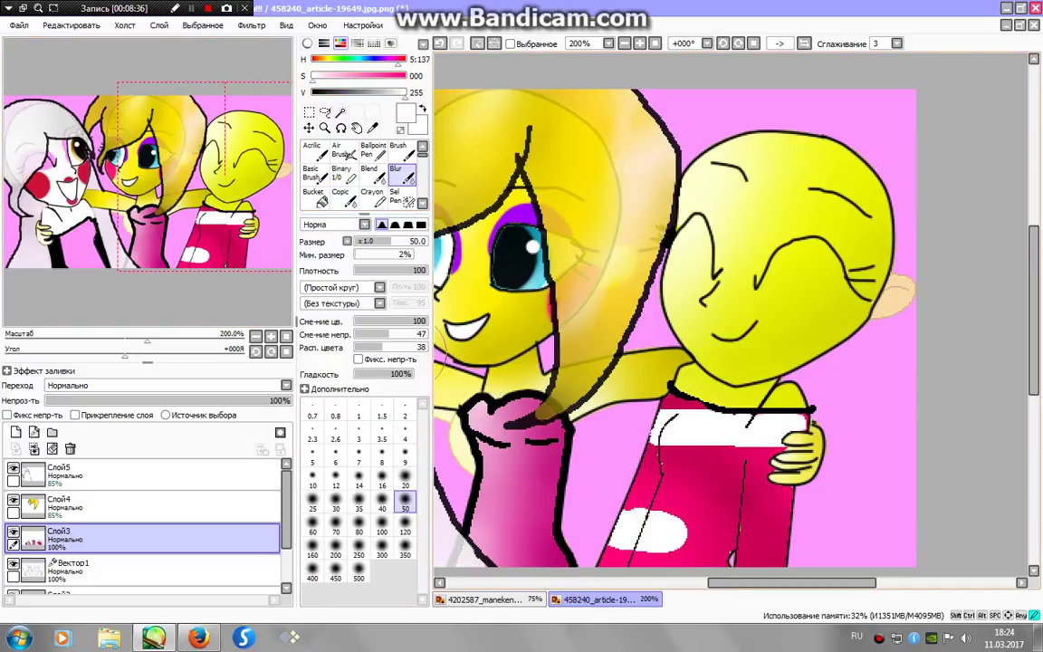
{"action": "left_click_drag", "start_coordinate": [666, 424], "coordinate": [688, 530]}
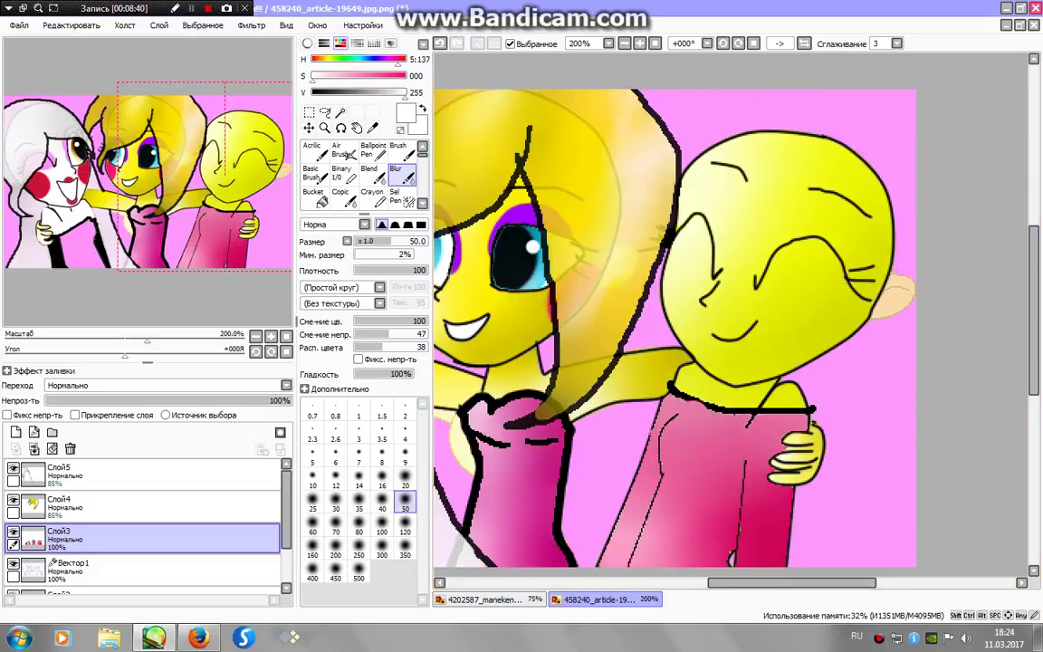
{"action": "left_click", "coordinate": [342, 172]}
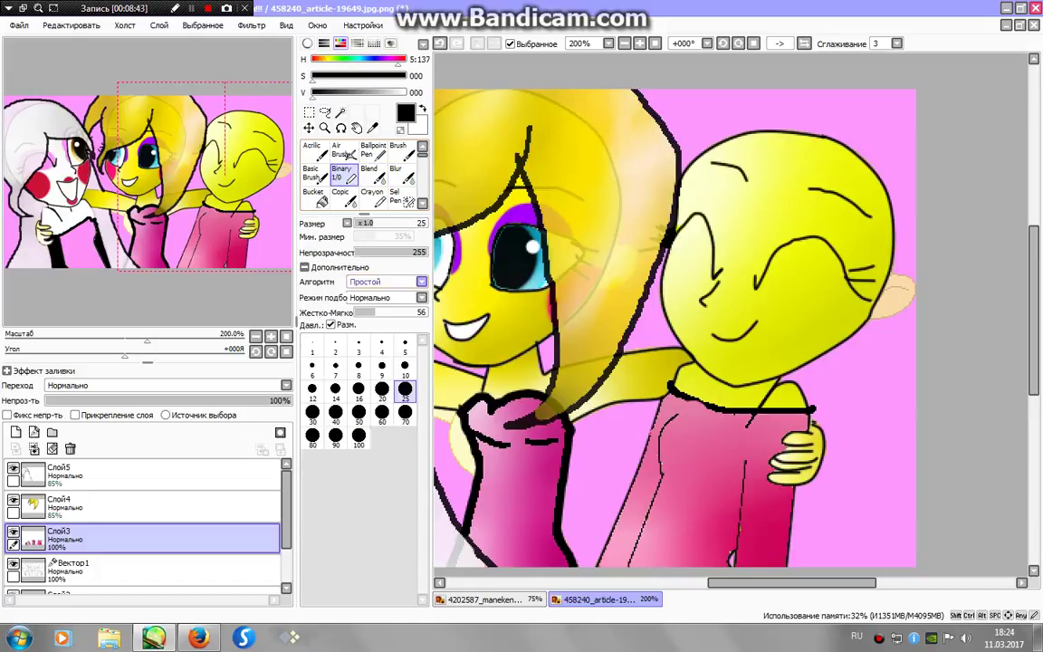
{"action": "left_click", "coordinate": [382, 345]}
{"action": "mouse_move", "coordinate": [795, 152]}
{"action": "left_mouse_down"}
{"action": "mouse_move", "coordinate": [780, 179]}
{"action": "mouse_move", "coordinate": [683, 221]}
{"action": "left_mouse_up"}
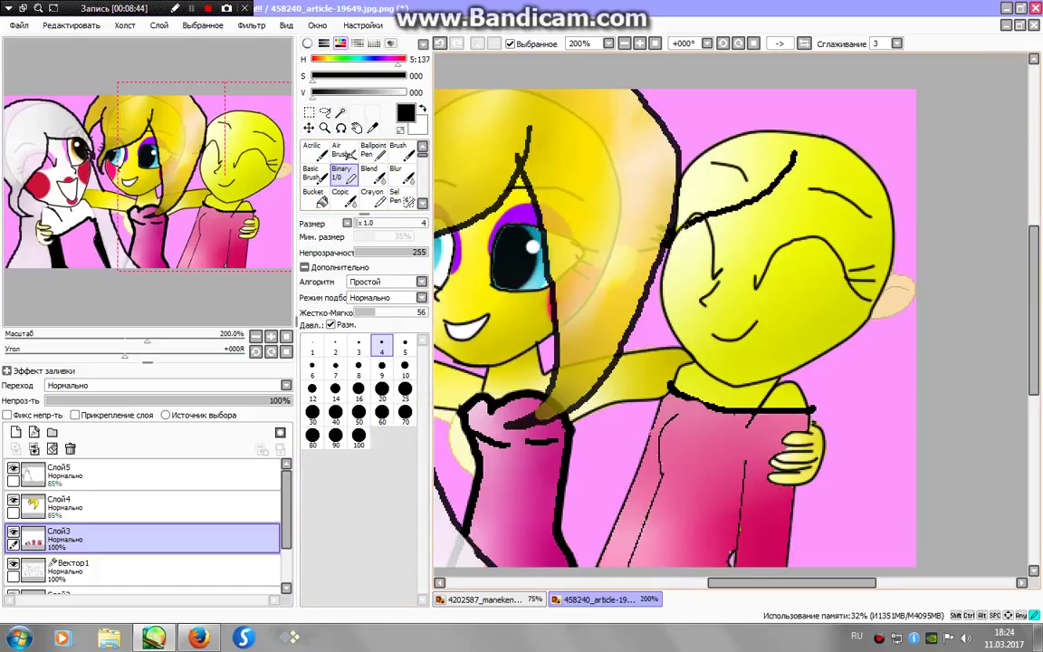
{"action": "left_click_drag", "start_coordinate": [674, 137], "coordinate": [797, 96]}
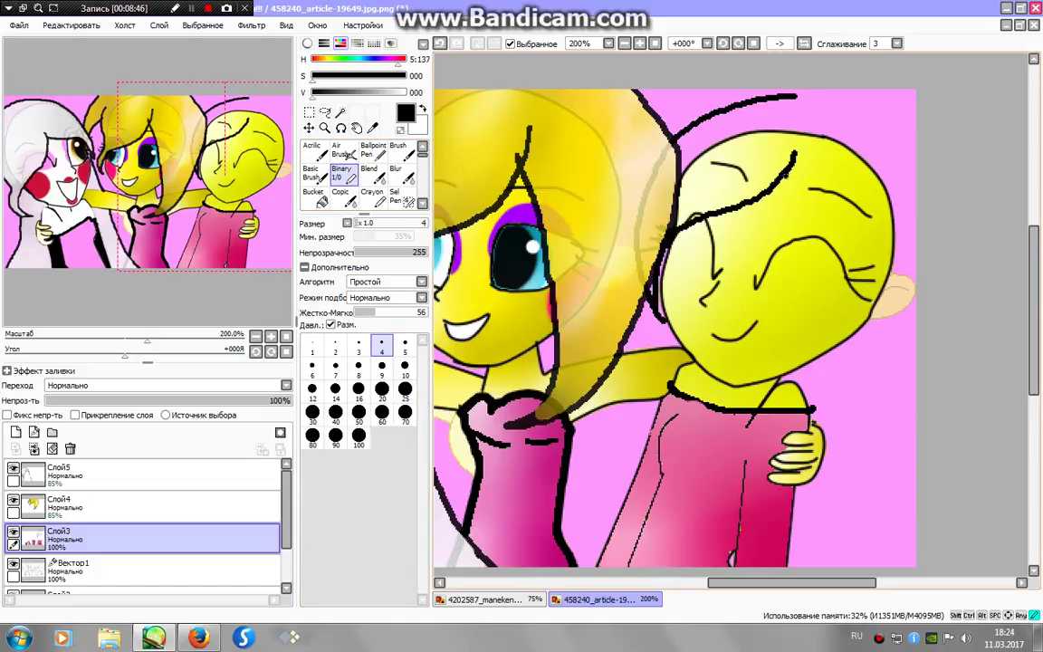
{"action": "mouse_move", "coordinate": [794, 152]}
{"action": "left_mouse_down"}
{"action": "mouse_move", "coordinate": [841, 321]}
{"action": "mouse_move", "coordinate": [842, 366]}
{"action": "left_mouse_up"}
{"action": "left_click_drag", "start_coordinate": [911, 233], "coordinate": [842, 375]}
{"action": "left_click_drag", "start_coordinate": [716, 107], "coordinate": [781, 101]}
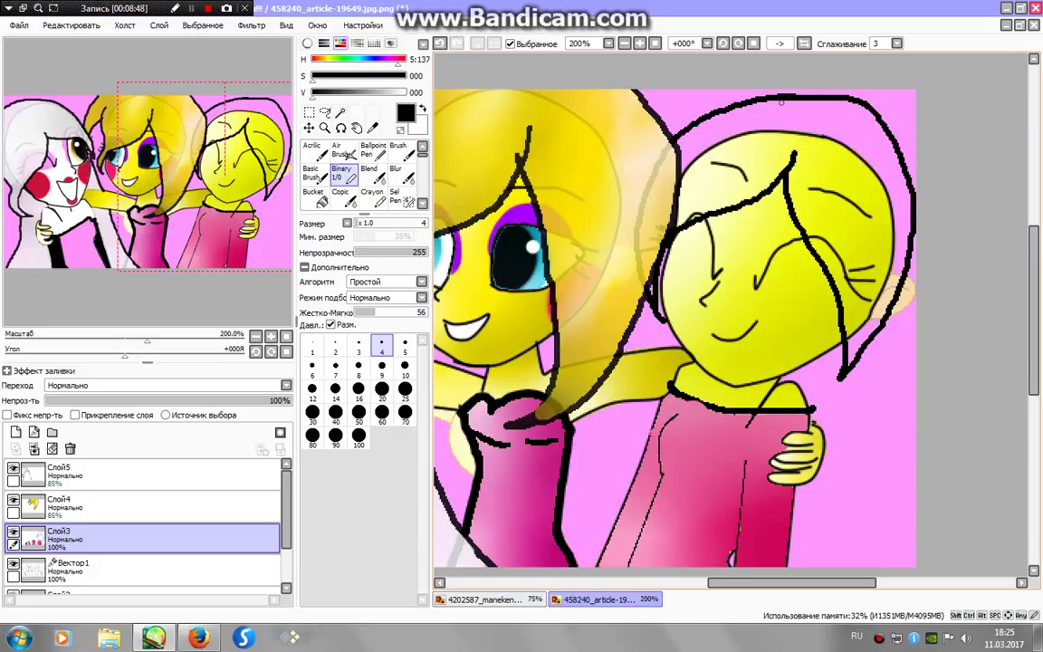
{"action": "left_click_drag", "start_coordinate": [877, 349], "coordinate": [876, 431]}
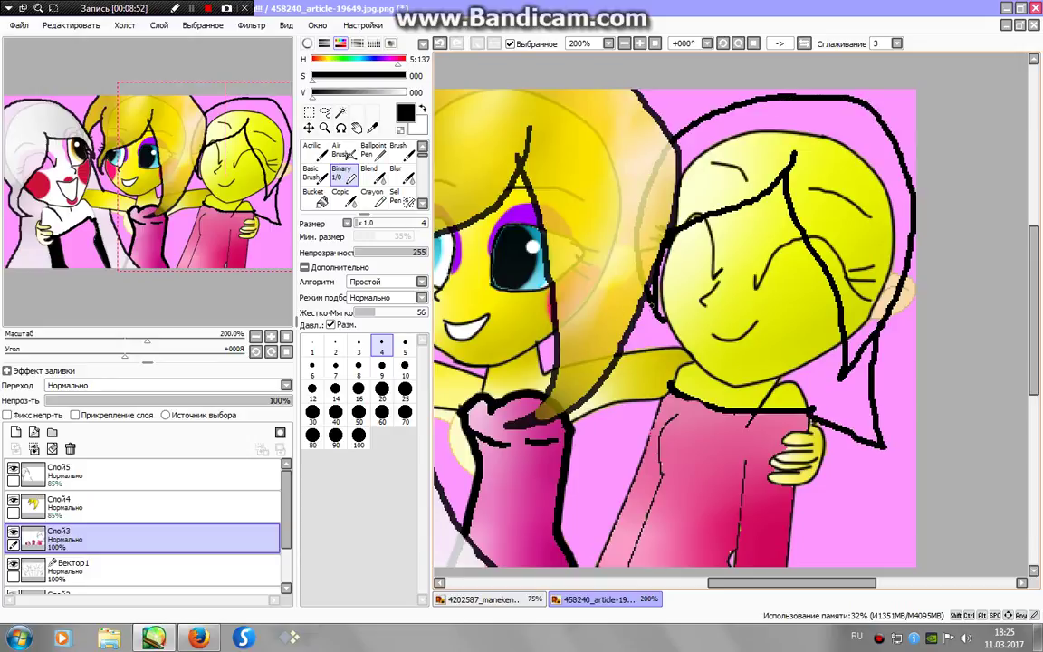
{"action": "key", "text": "ctrl+z"}
{"action": "key", "text": "ctrl+z"}
{"action": "key", "text": "ctrl+z"}
{"action": "key", "text": "ctrl+z"}
{"action": "key", "text": "ctrl+z"}
{"action": "key", "text": "ctrl+z"}
{"action": "key", "text": "ctrl+z"}
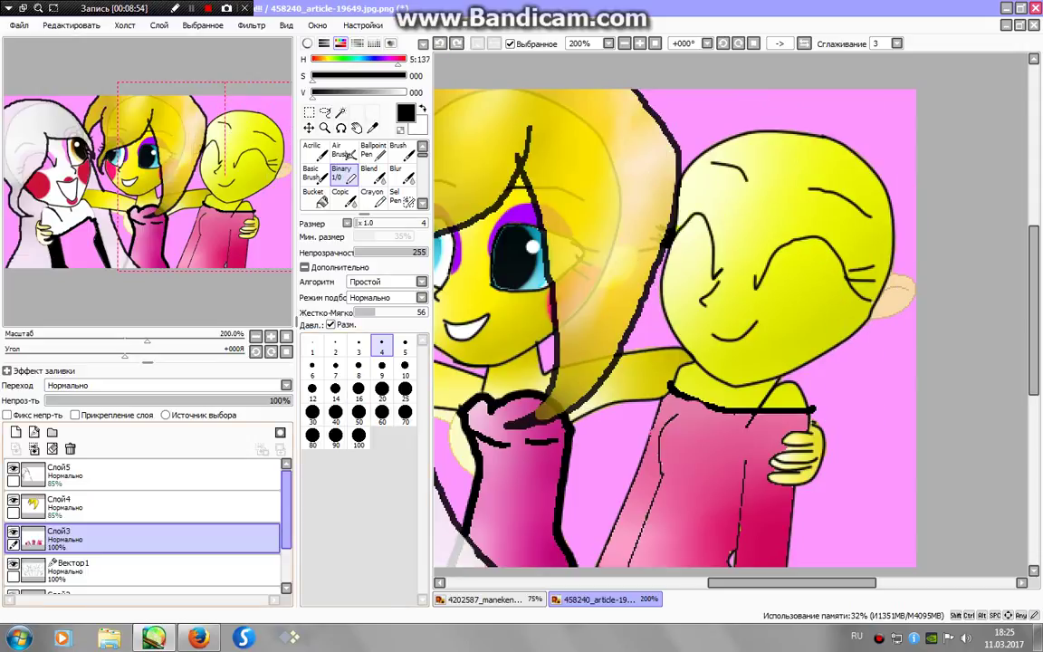
Add a new layer and outline long hair with a side-swept fringe around the right figure's head in black, Binary at size 4.
{"action": "left_click", "coordinate": [16, 432]}
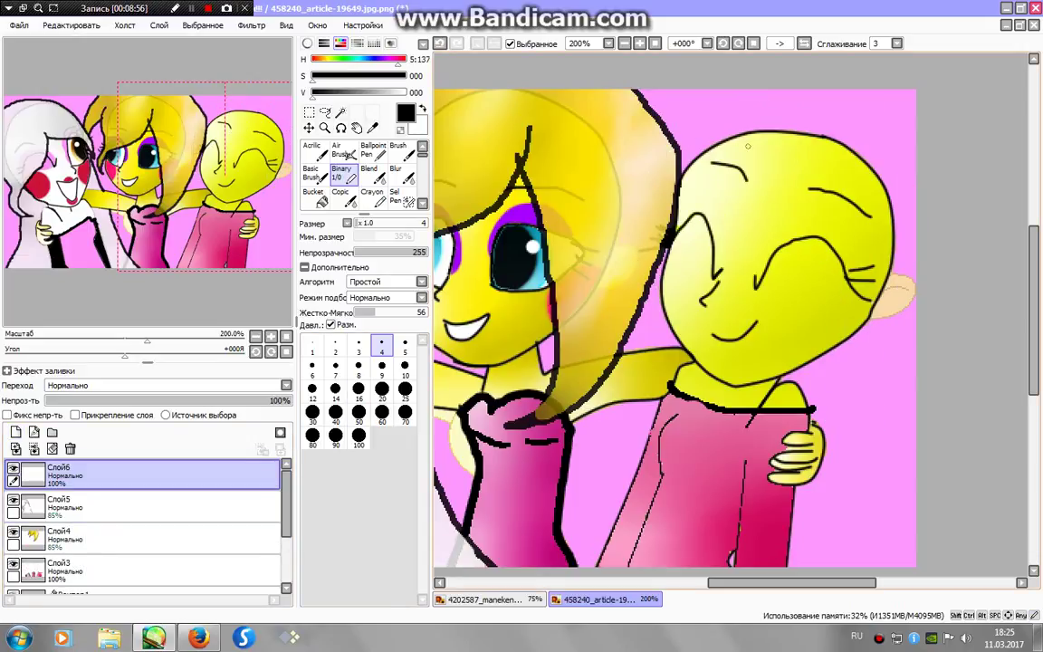
{"action": "left_click_drag", "start_coordinate": [822, 152], "coordinate": [698, 227]}
{"action": "mouse_move", "coordinate": [639, 240]}
{"action": "left_mouse_down"}
{"action": "mouse_move", "coordinate": [655, 185]}
{"action": "mouse_move", "coordinate": [738, 116]}
{"action": "mouse_move", "coordinate": [805, 115]}
{"action": "left_mouse_up"}
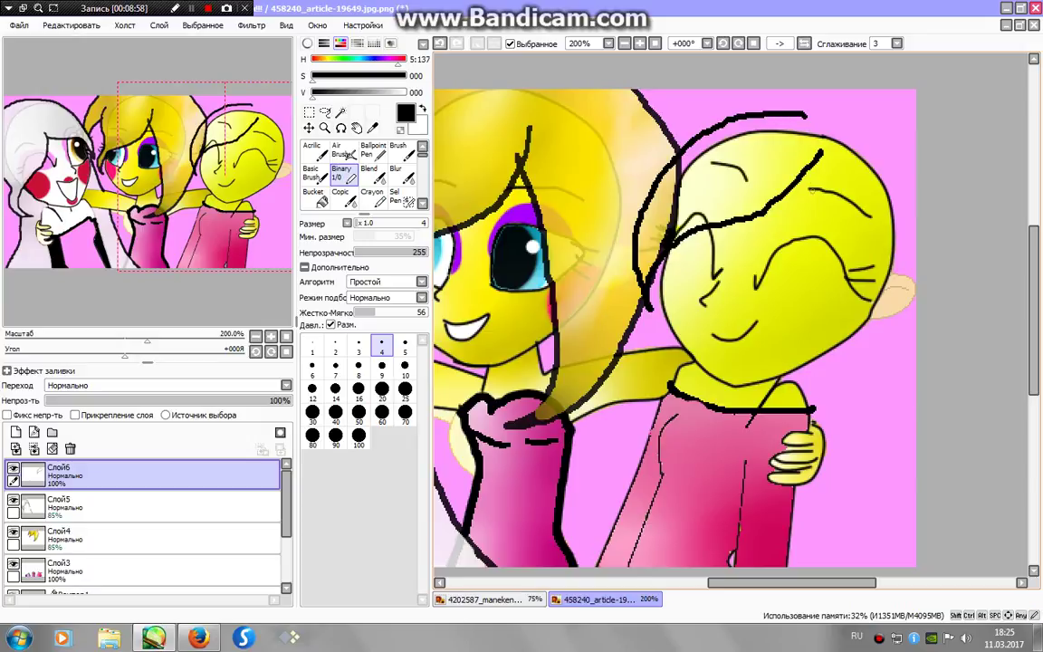
{"action": "mouse_move", "coordinate": [796, 177]}
{"action": "left_mouse_down"}
{"action": "mouse_move", "coordinate": [858, 282]}
{"action": "mouse_move", "coordinate": [851, 344]}
{"action": "left_mouse_up"}
{"action": "mouse_move", "coordinate": [853, 342]}
{"action": "left_mouse_down"}
{"action": "mouse_move", "coordinate": [880, 317]}
{"action": "mouse_move", "coordinate": [906, 222]}
{"action": "mouse_move", "coordinate": [875, 127]}
{"action": "mouse_move", "coordinate": [793, 90]}
{"action": "left_mouse_up"}
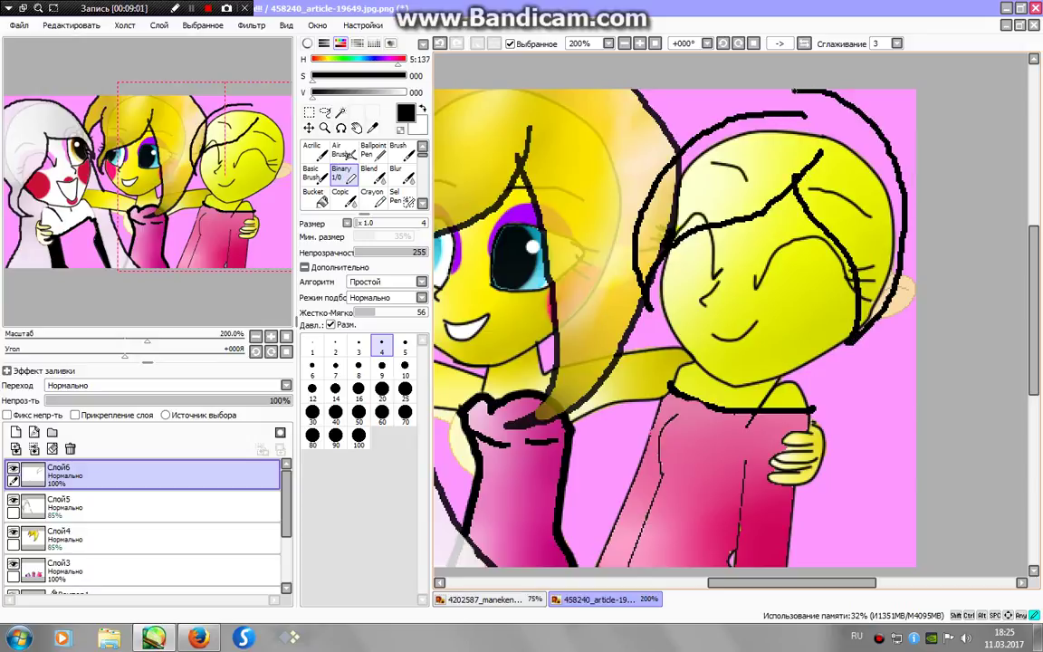
{"action": "left_click", "coordinate": [828, 122], "text": "alt"}
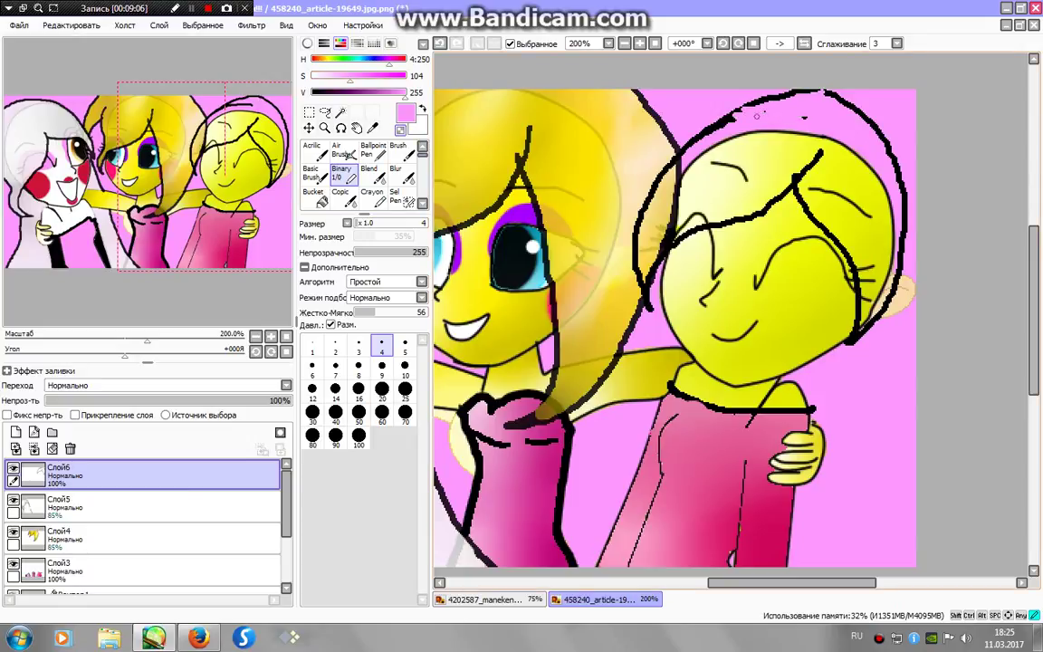
{"action": "left_click", "coordinate": [716, 100], "text": "alt"}
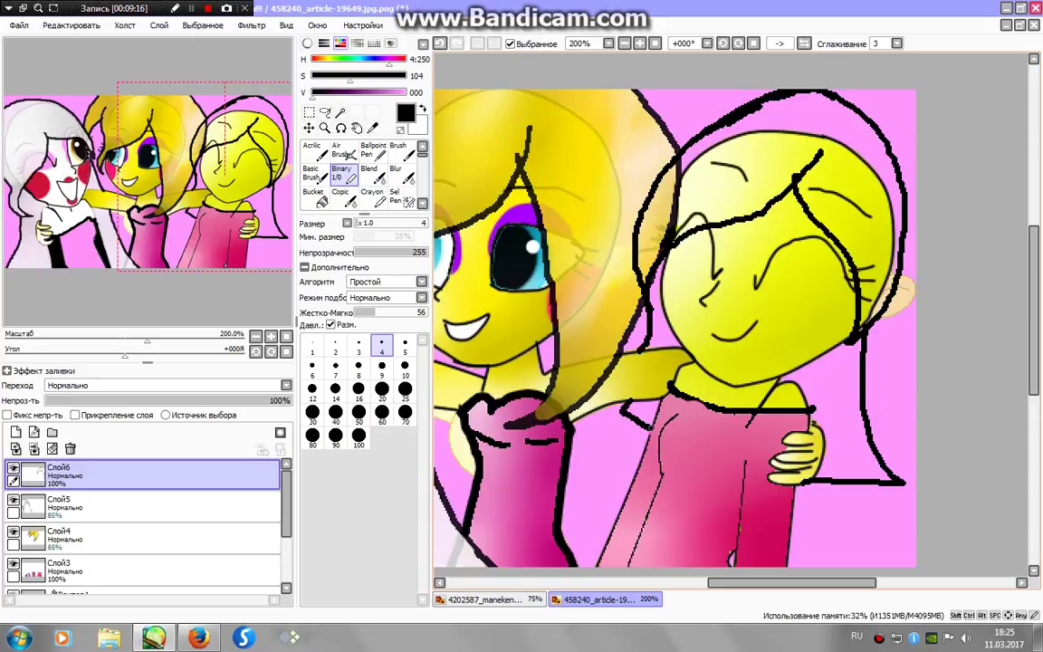
Hide layers Слой1, Слой2, Вектор1 and Слой4, and select the whole upper part of the right figure's outlined hair with the Magic Wand.
{"action": "key", "text": "w"}
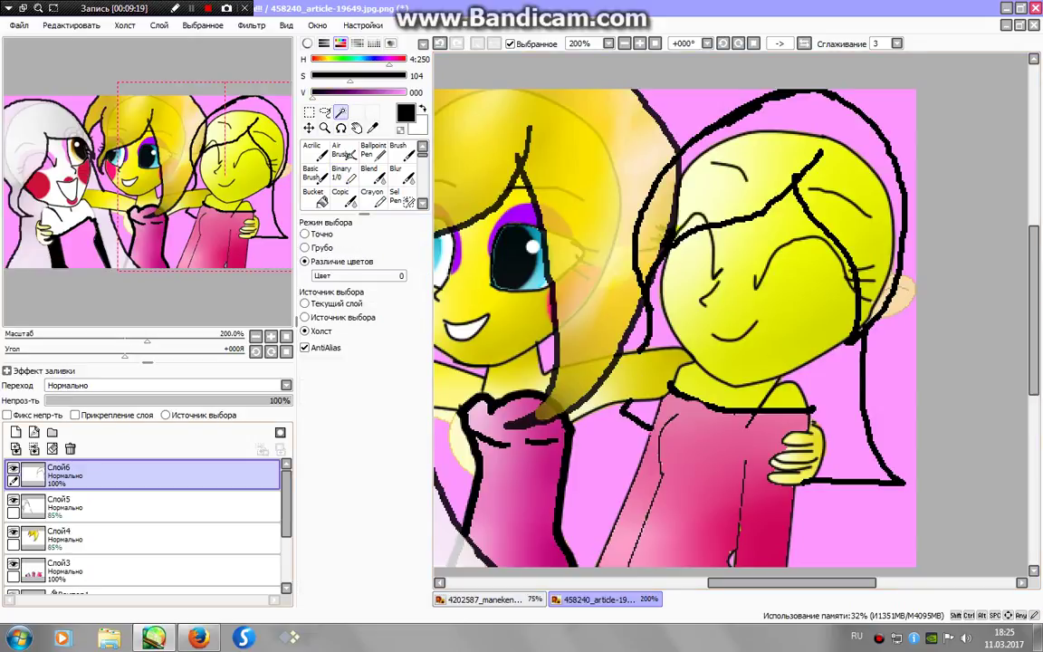
{"action": "scroll", "coordinate": [145, 525], "scroll_direction": "down", "scroll_amount": 3}
{"action": "left_click", "coordinate": [54, 544]}
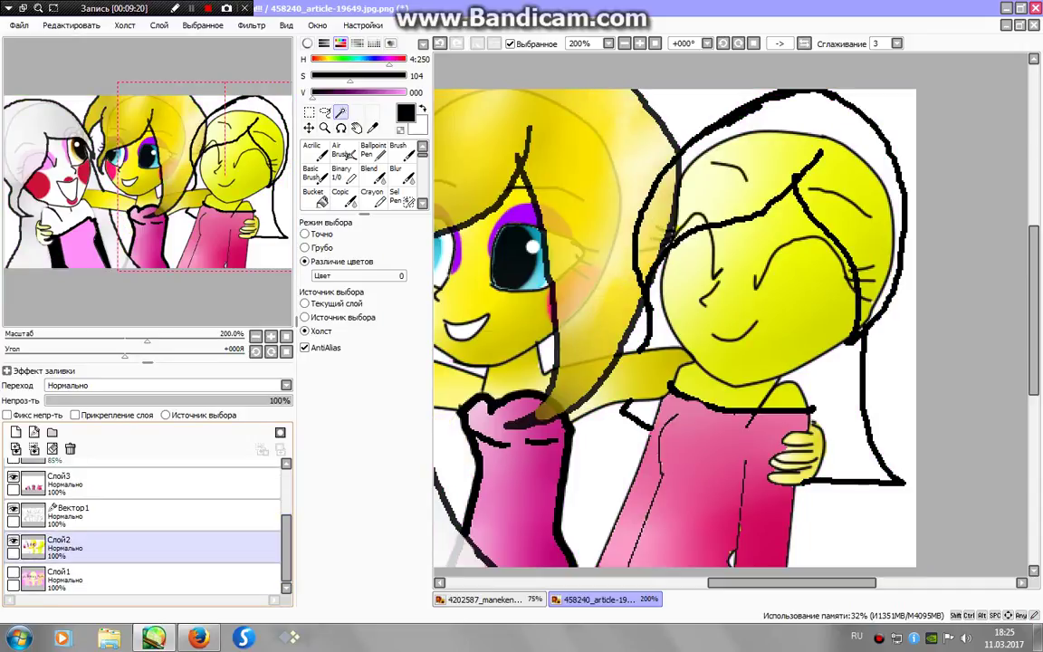
{"action": "left_click", "coordinate": [54, 480]}
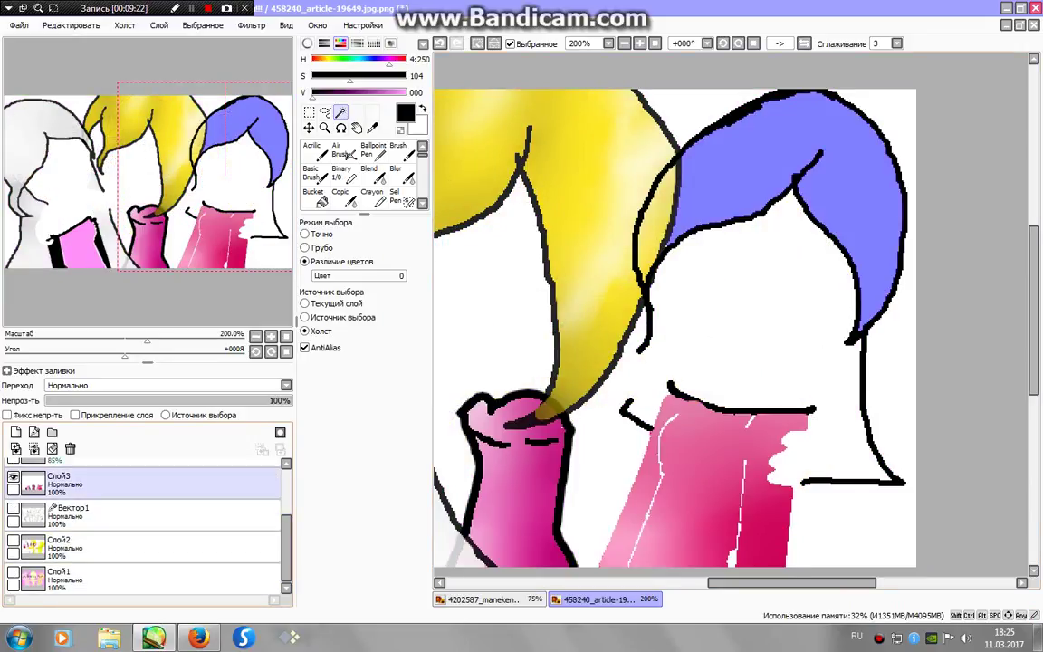
{"action": "scroll", "coordinate": [145, 525], "scroll_direction": "up", "scroll_amount": 3}
{"action": "left_click", "coordinate": [54, 473]}
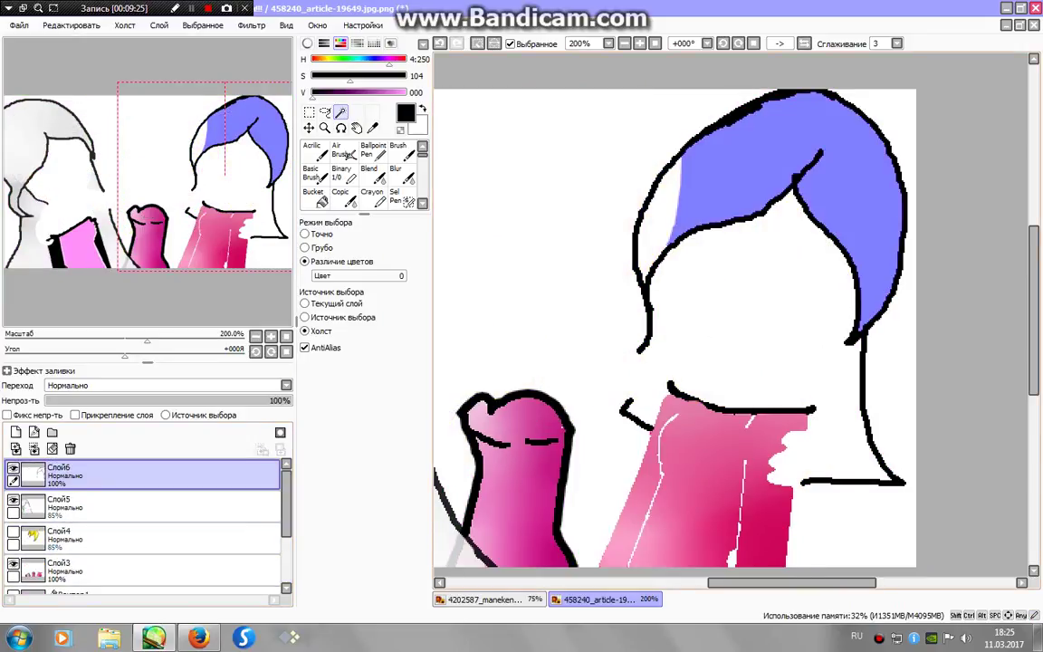
{"action": "left_click", "coordinate": [674, 208]}
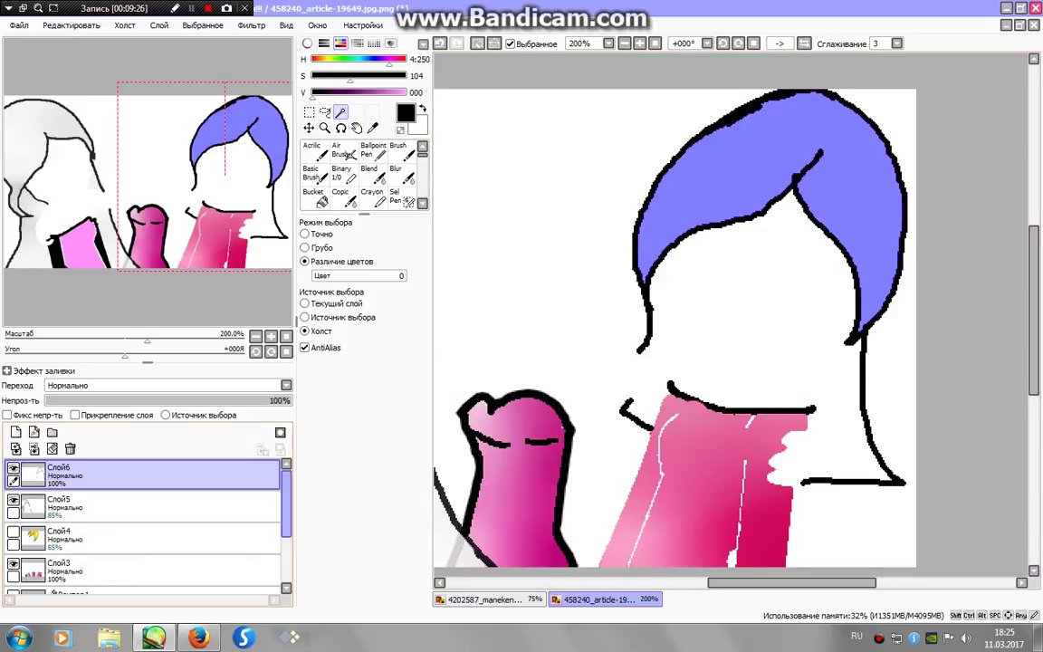
Show the hidden layers again, add the lower hair strands on both sides to the selection, and make the hair outline layer active.
{"action": "scroll", "coordinate": [145, 526], "scroll_direction": "down", "scroll_amount": 3}
{"action": "left_click", "coordinate": [54, 576]}
{"action": "left_click", "coordinate": [13, 573]}
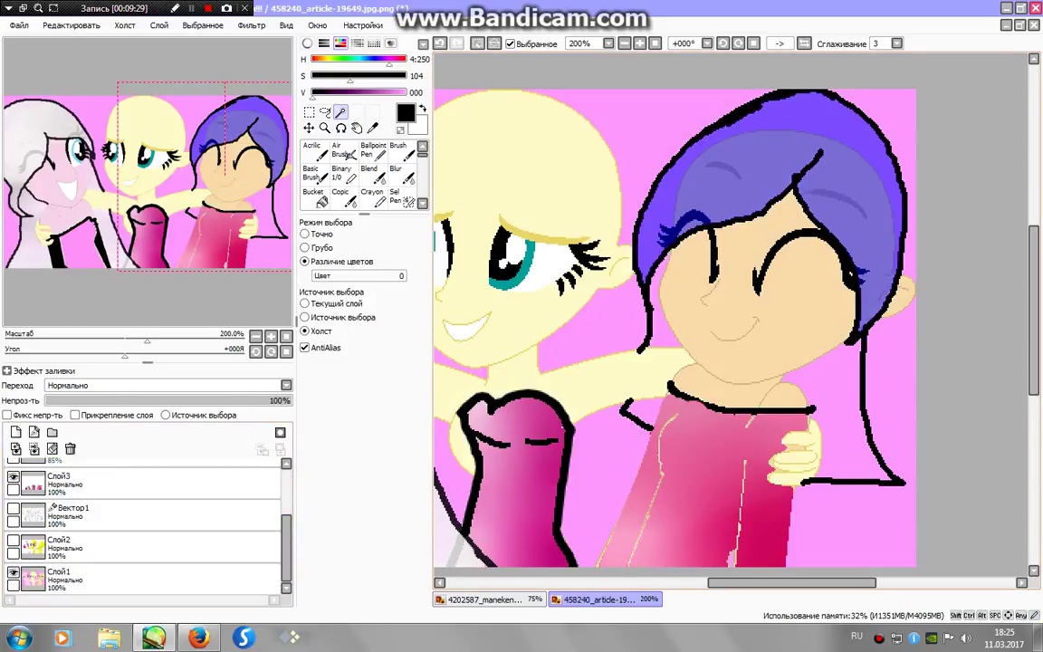
{"action": "left_click", "coordinate": [72, 512]}
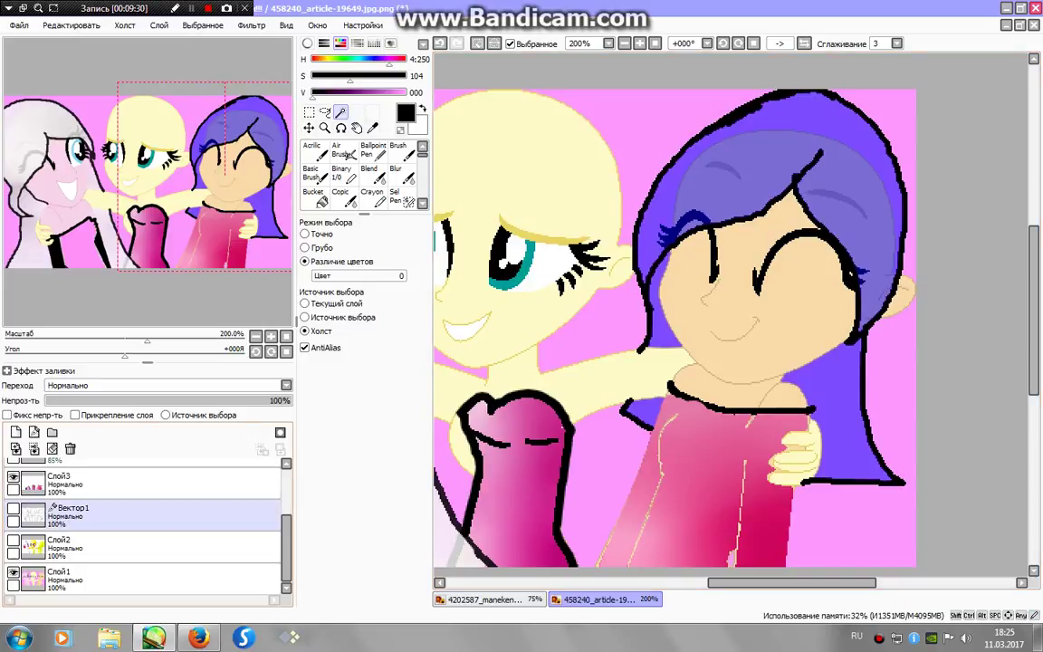
{"action": "scroll", "coordinate": [145, 525], "scroll_direction": "up", "scroll_amount": 3}
{"action": "left_click", "coordinate": [54, 472]}
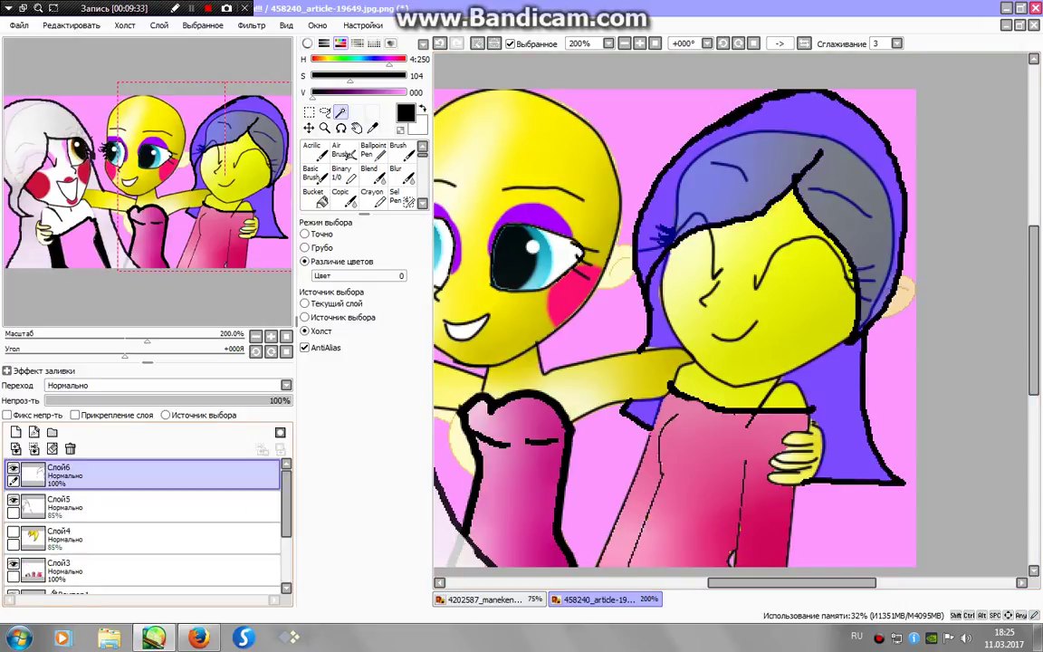
{"action": "left_click", "coordinate": [59, 536]}
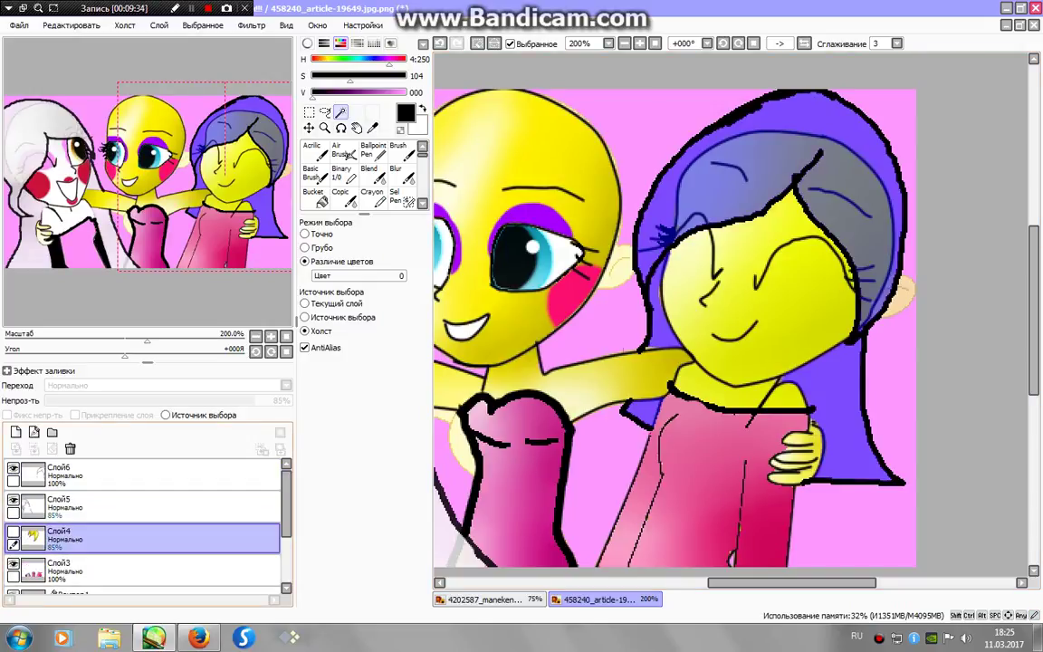
{"action": "left_click", "coordinate": [54, 472]}
Paint the selected hair orange with hue 072, saturation 255 and brightness 255, using Binary at size 100.
{"action": "left_click", "coordinate": [342, 173]}
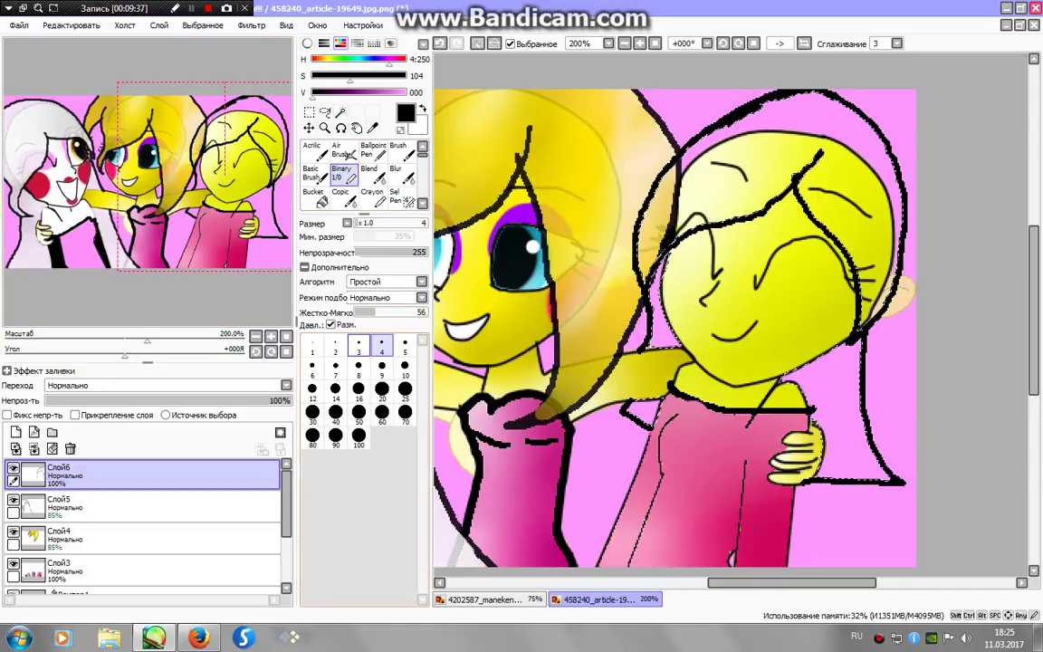
{"action": "left_click", "coordinate": [405, 390]}
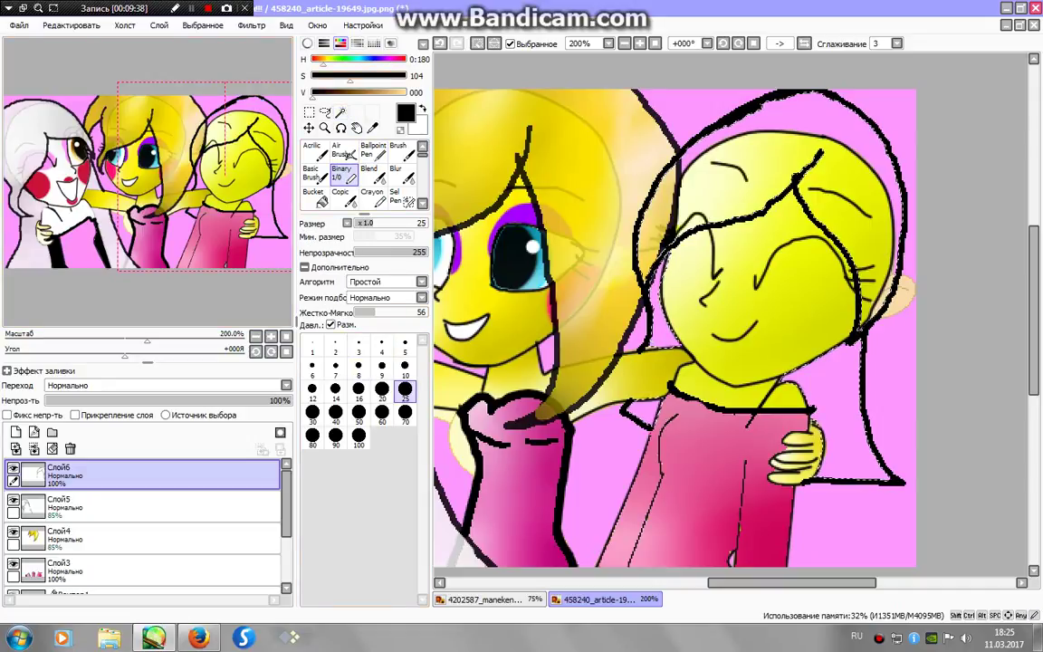
{"action": "left_click_drag", "start_coordinate": [350, 76], "coordinate": [406, 76]}
{"action": "left_click_drag", "start_coordinate": [312, 93], "coordinate": [406, 92]}
{"action": "left_click_drag", "start_coordinate": [329, 58], "coordinate": [318, 59]}
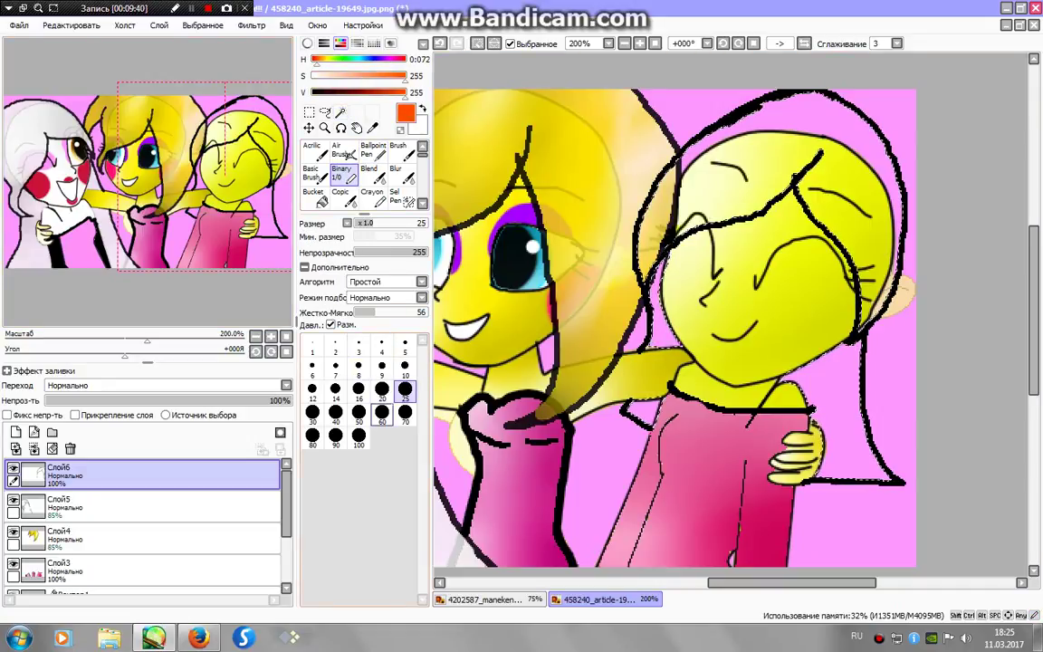
{"action": "left_click", "coordinate": [359, 437]}
{"action": "mouse_move", "coordinate": [815, 145]}
{"action": "left_mouse_down"}
{"action": "mouse_move", "coordinate": [634, 227]}
{"action": "mouse_move", "coordinate": [851, 381]}
{"action": "mouse_move", "coordinate": [656, 317]}
{"action": "left_mouse_up"}
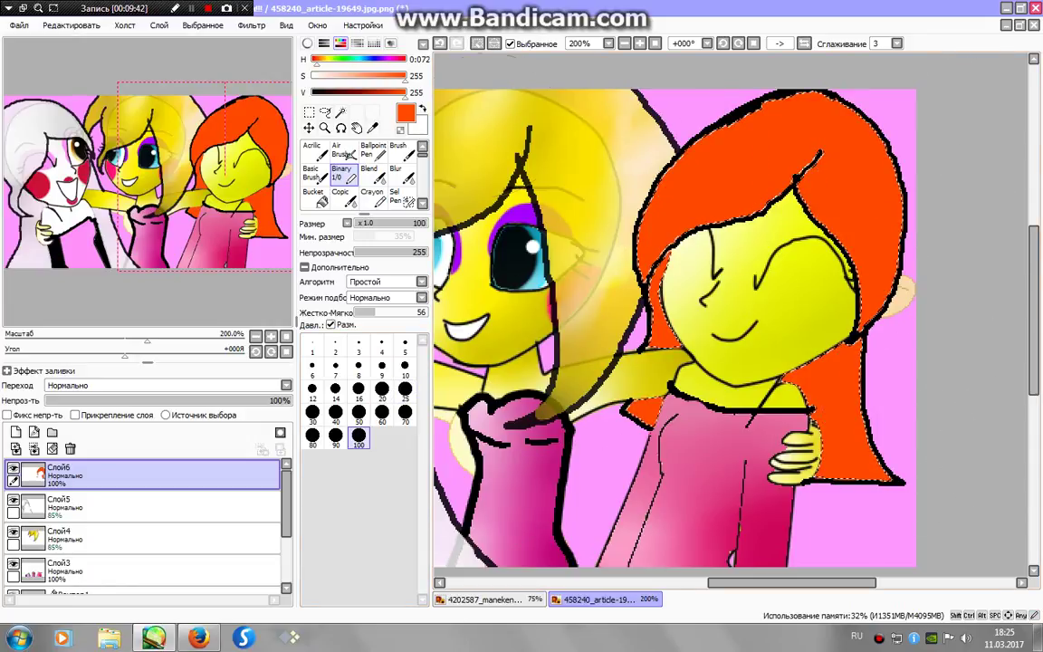
Paint dark red-brown shadows, brightness 100, along the parting and inner hair edges with Binary at size 25, and soften them with Blur at size 50.
{"action": "left_click_drag", "start_coordinate": [405, 92], "coordinate": [349, 92]}
{"action": "left_click", "coordinate": [405, 389]}
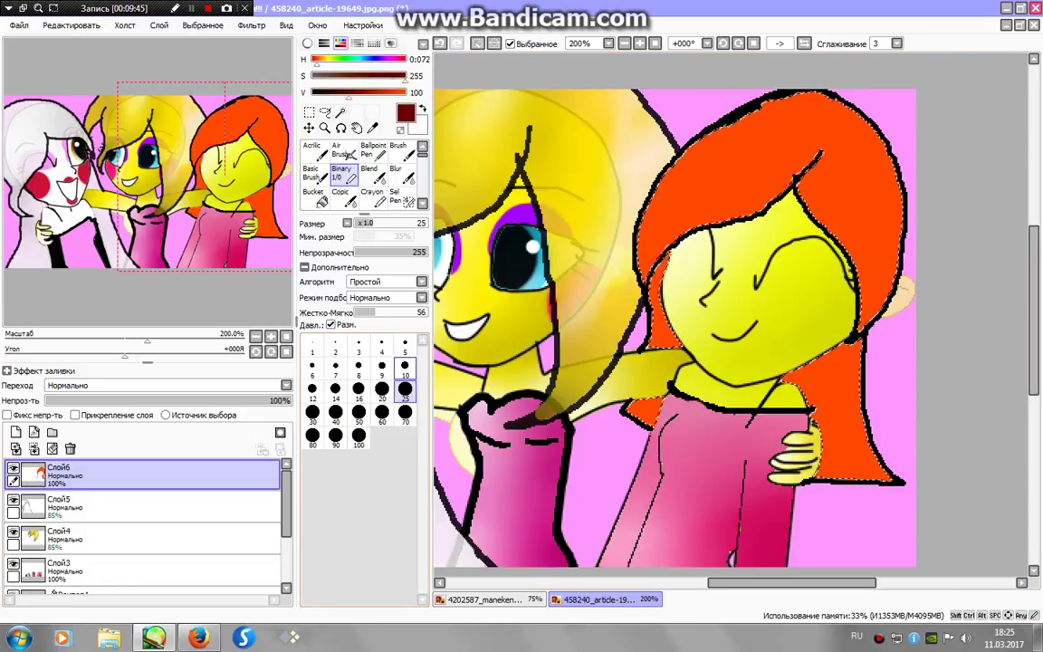
{"action": "mouse_move", "coordinate": [797, 190]}
{"action": "left_mouse_down"}
{"action": "mouse_move", "coordinate": [842, 254]}
{"action": "mouse_move", "coordinate": [786, 367]}
{"action": "mouse_move", "coordinate": [874, 476]}
{"action": "left_mouse_up"}
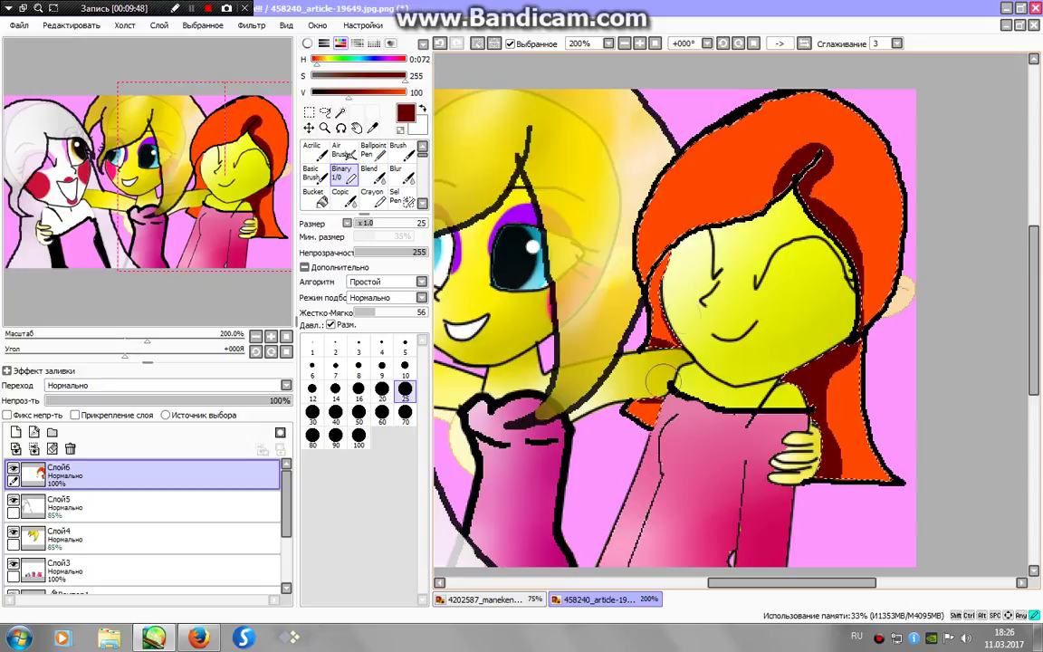
{"action": "left_click", "coordinate": [402, 174]}
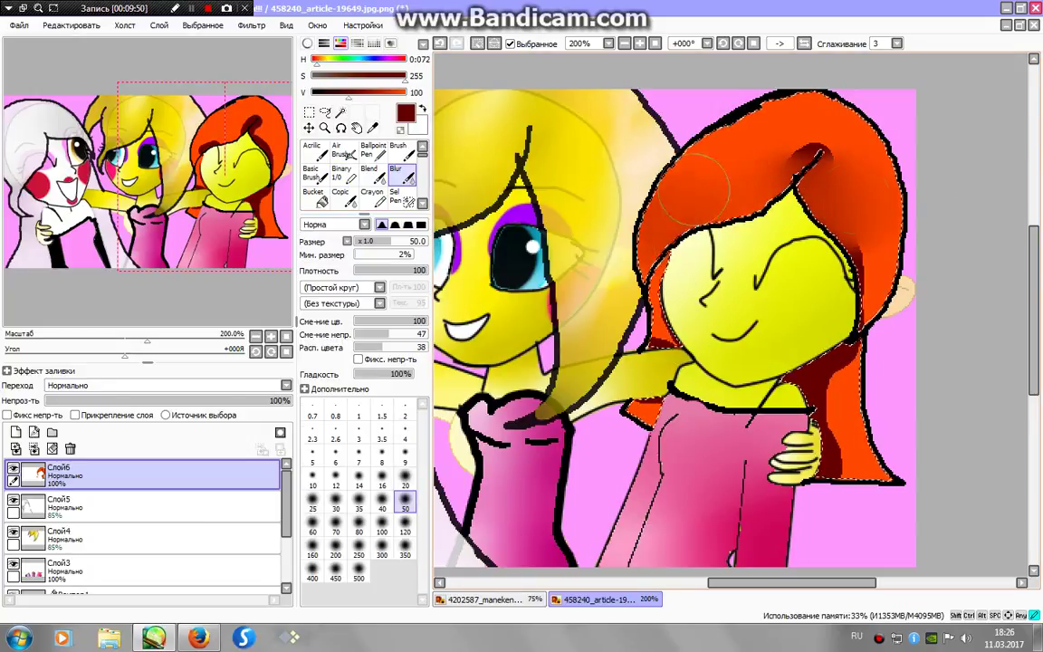
{"action": "mouse_move", "coordinate": [929, 331]}
{"action": "left_mouse_down"}
{"action": "mouse_move", "coordinate": [980, 377]}
{"action": "mouse_move", "coordinate": [919, 492]}
{"action": "left_mouse_up"}
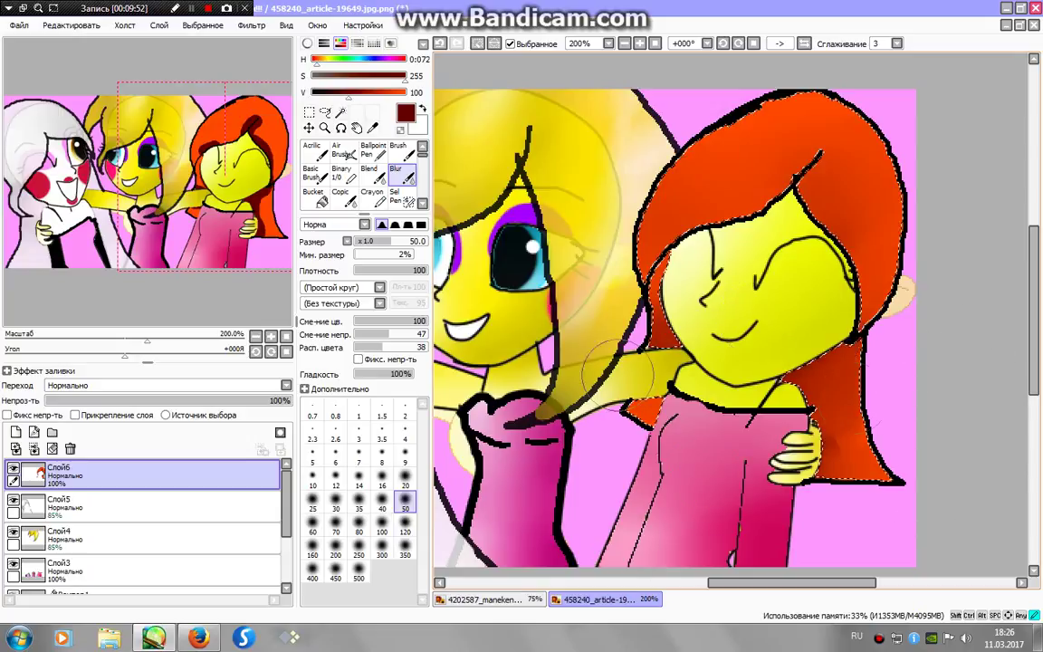
Paint white highlight strokes over the crown and down the outer side of the orange hair with Binary at size 25.
{"action": "left_click", "coordinate": [341, 174]}
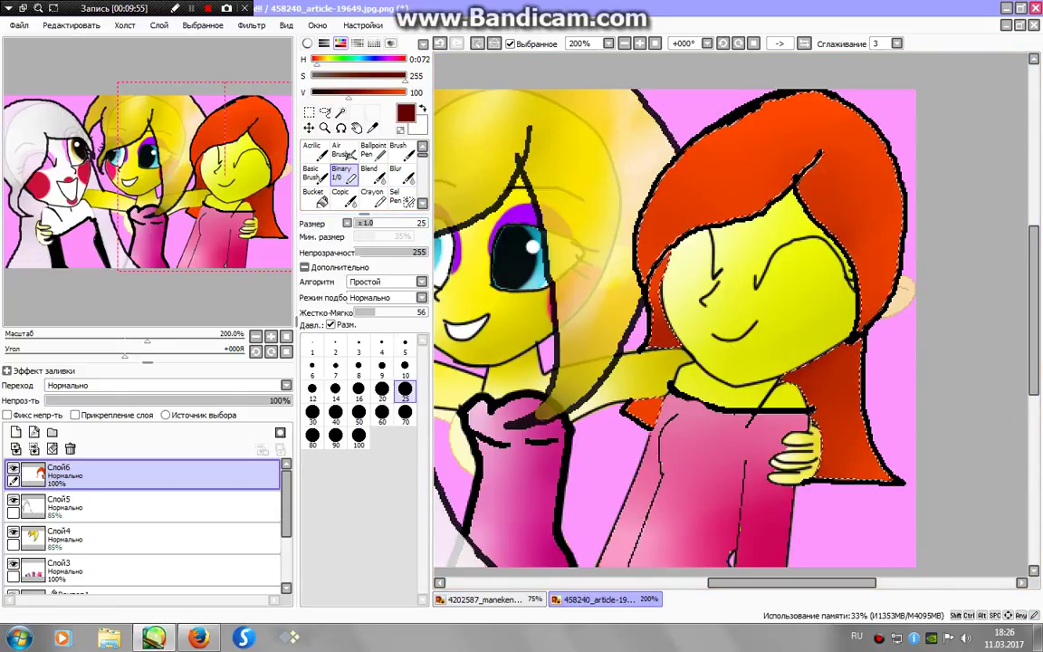
{"action": "left_click", "coordinate": [695, 181], "text": "alt"}
{"action": "mouse_move", "coordinate": [695, 165]}
{"action": "left_mouse_down"}
{"action": "mouse_move", "coordinate": [806, 127]}
{"action": "mouse_move", "coordinate": [883, 255]}
{"action": "left_mouse_up"}
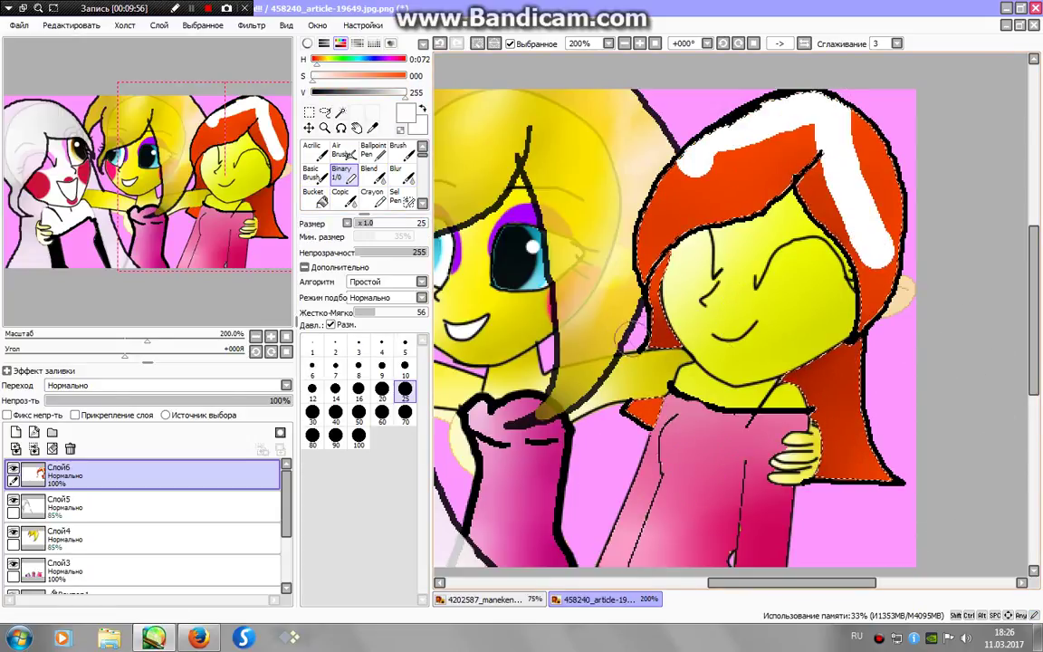